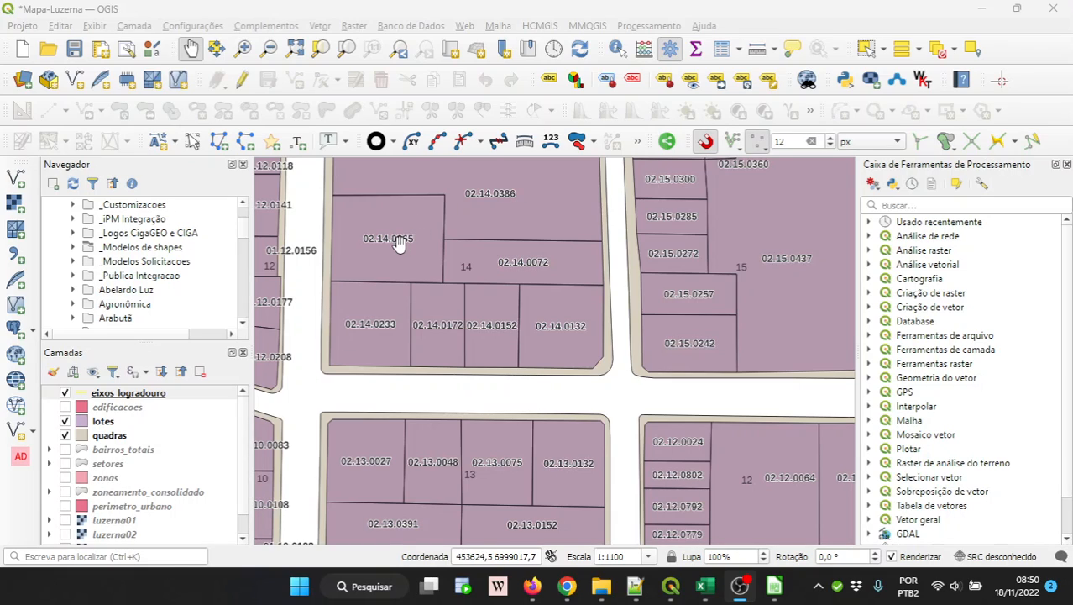
Step: Display the OpenStreetMap layer beneath the lots and blocks to check the street names, and hide it again
{"action": "left_click", "coordinate": [106, 435]}
{"action": "left_click", "coordinate": [108, 421]}
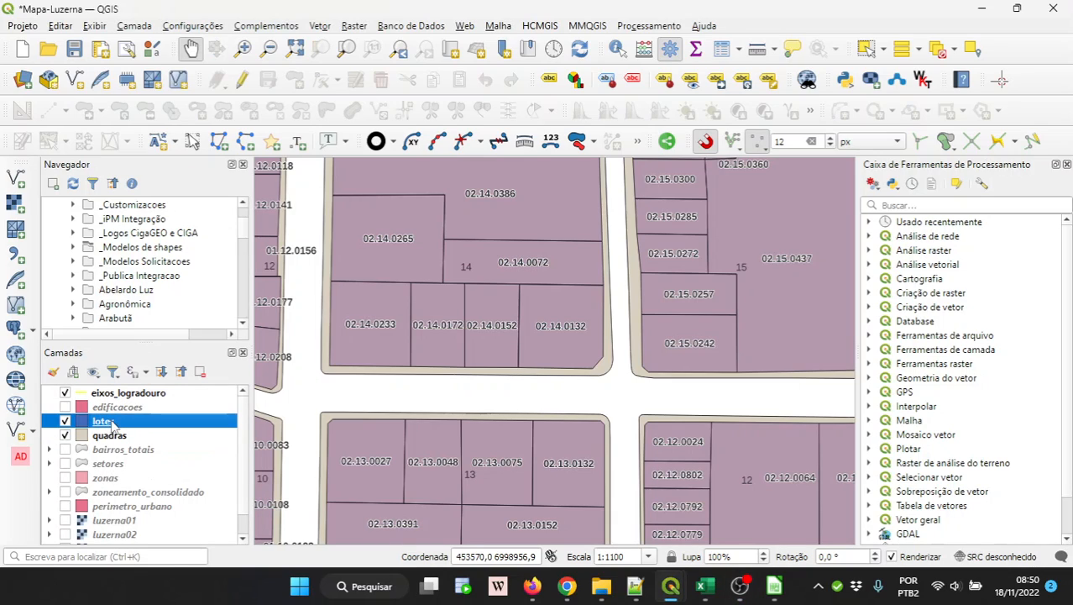
{"action": "left_click", "coordinate": [149, 394]}
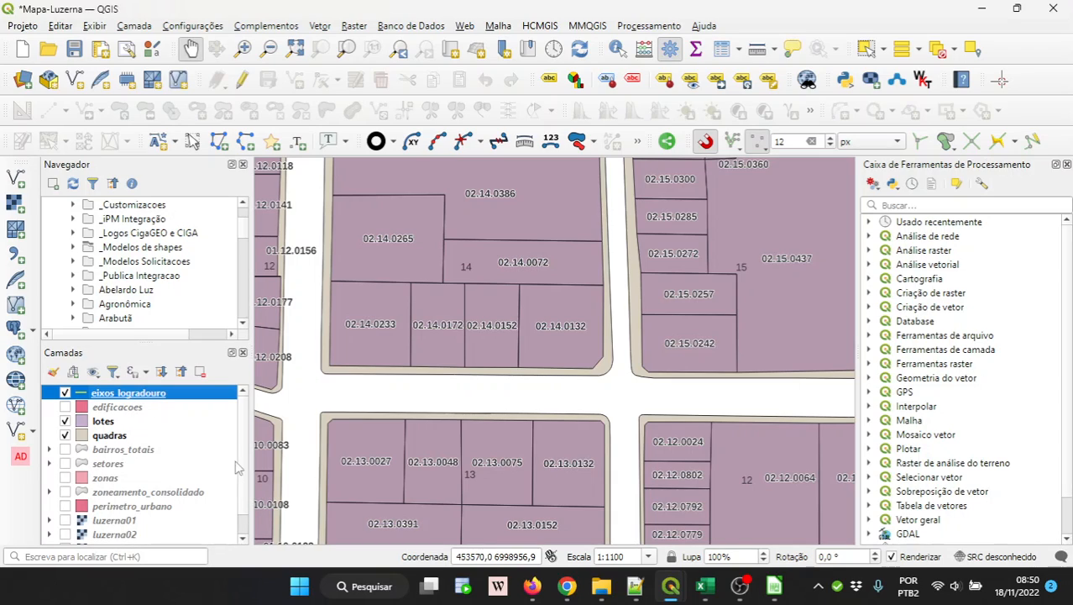
{"action": "scroll", "coordinate": [246, 454], "scroll_direction": "down", "scroll_amount": 1}
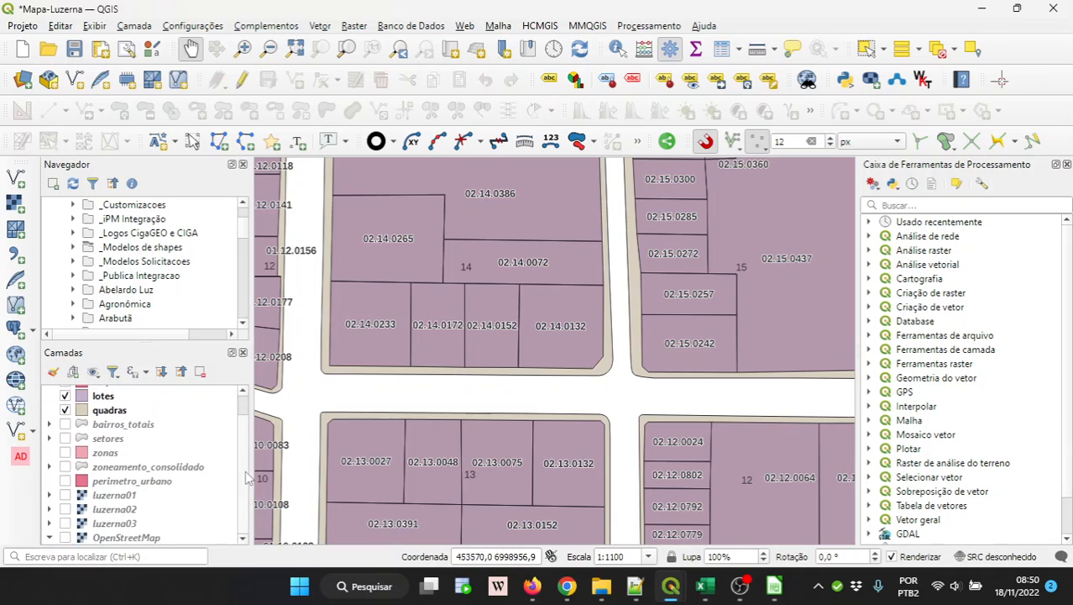
{"action": "left_click", "coordinate": [65, 538]}
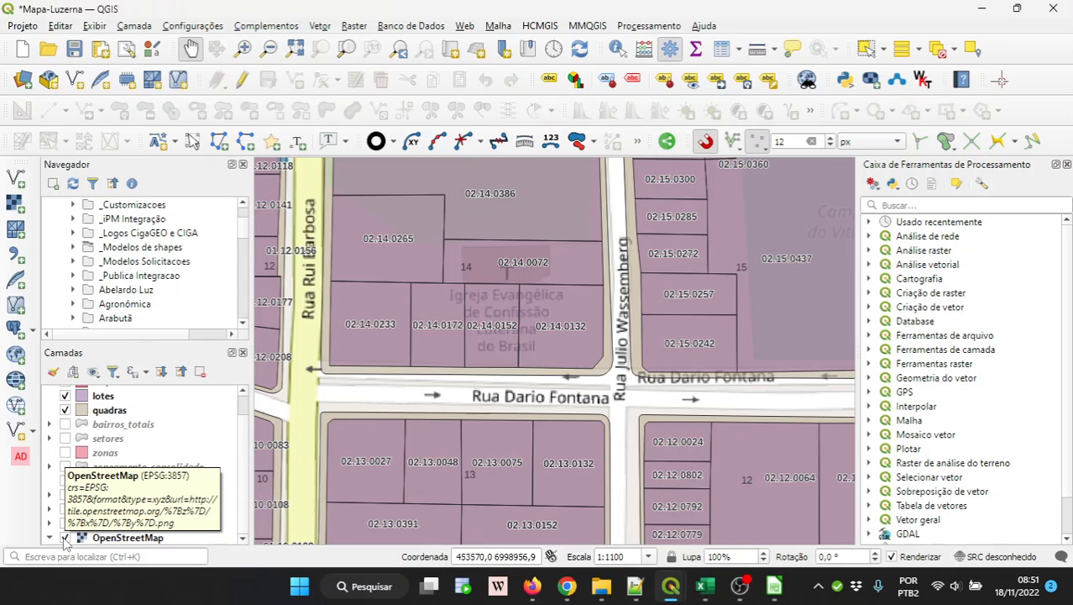
{"action": "left_click", "coordinate": [65, 538]}
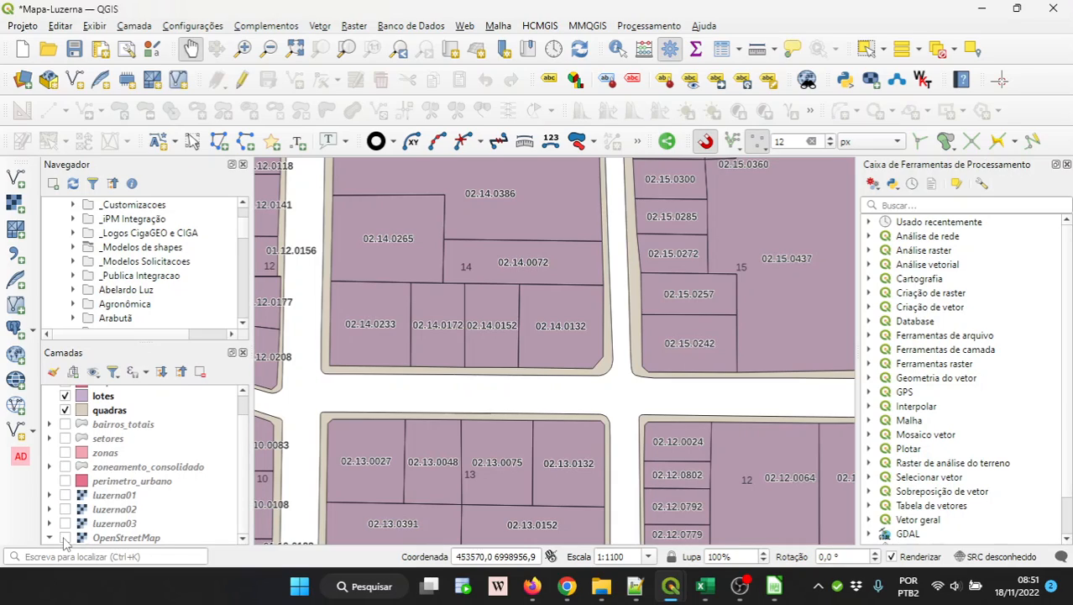
Step: Review the base maps offered by the OpenLayers plugin and HCMGIS without adding any
{"action": "left_click", "coordinate": [466, 27]}
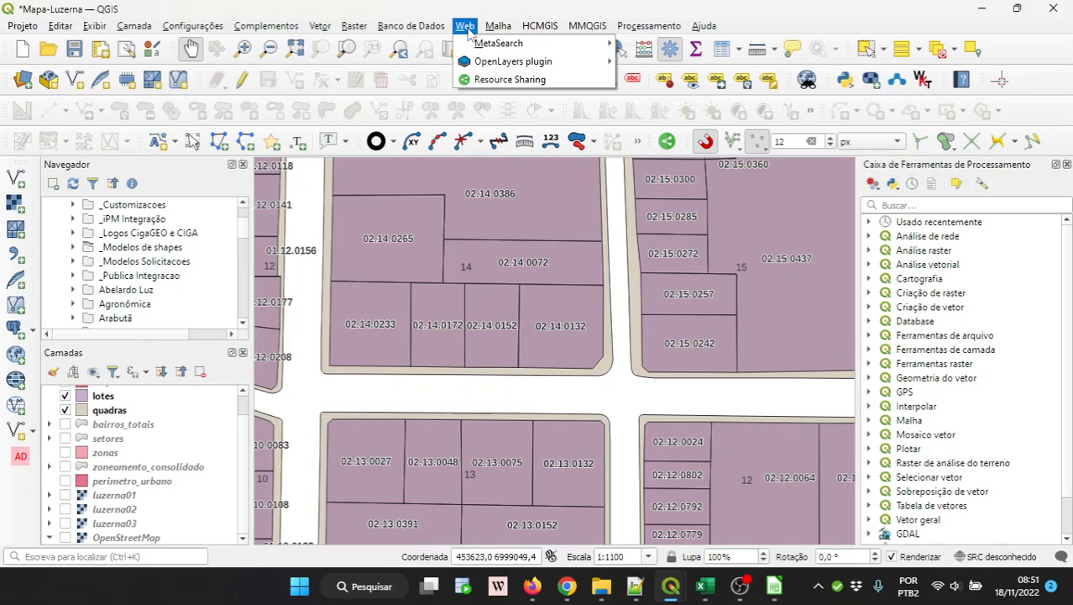
{"action": "mouse_move", "coordinate": [492, 66]}
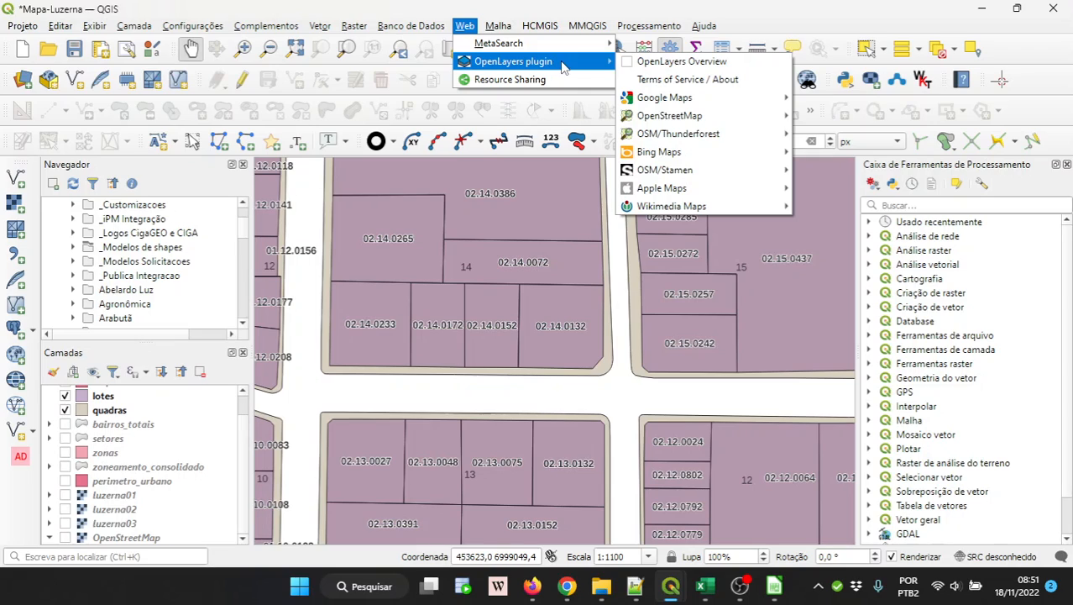
{"action": "mouse_move", "coordinate": [706, 121]}
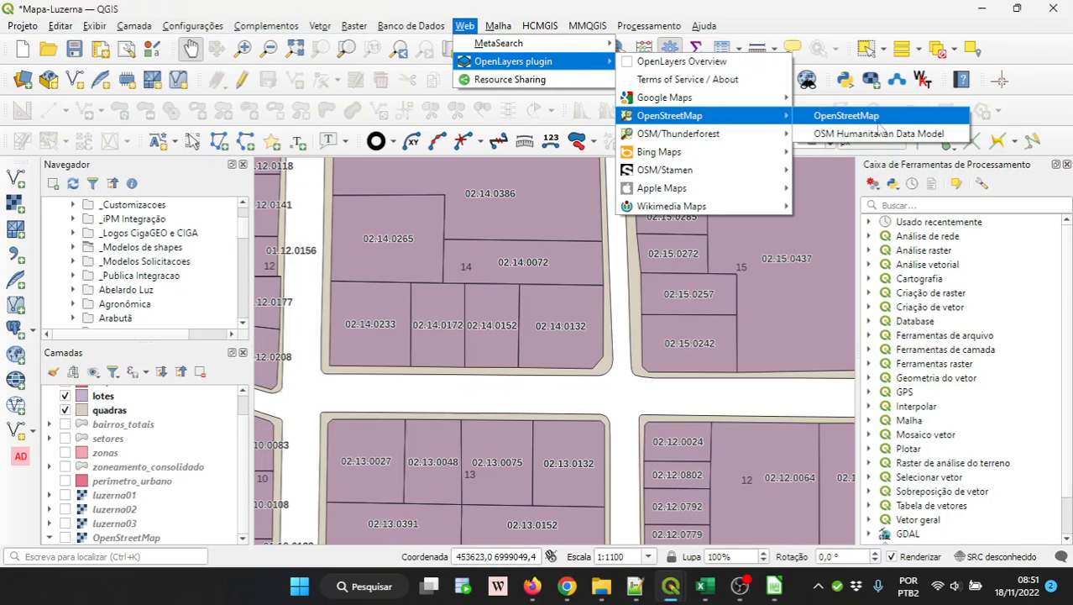
{"action": "left_click", "coordinate": [554, 7]}
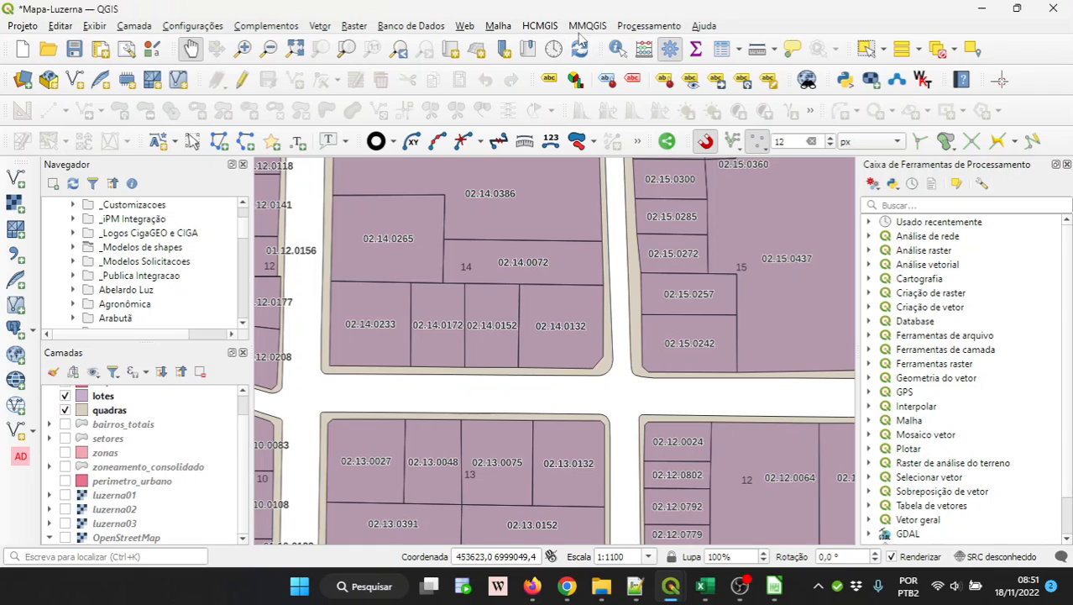
{"action": "left_click", "coordinate": [544, 29]}
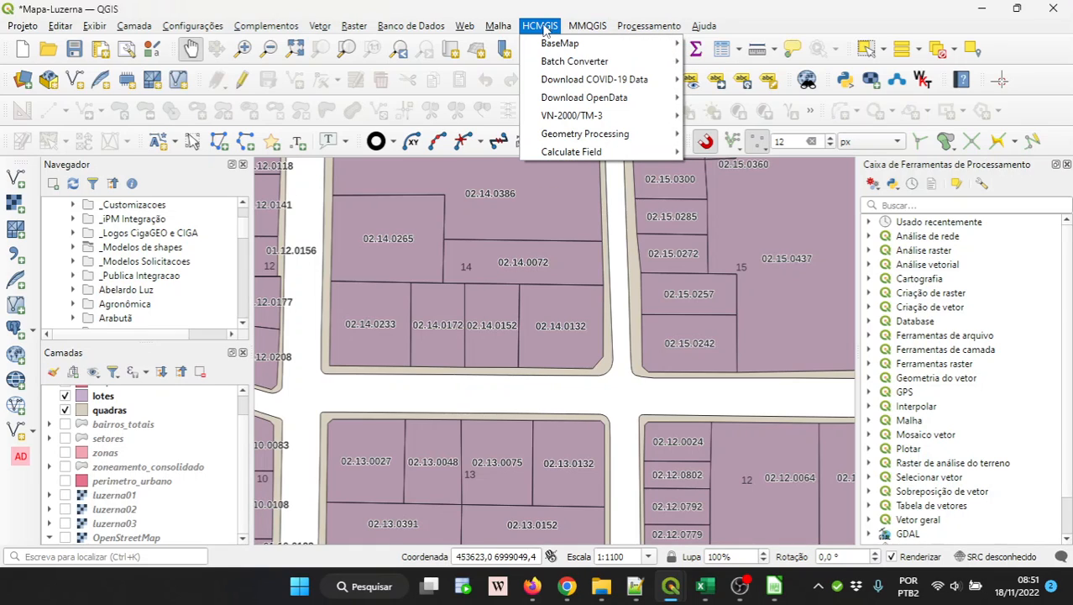
{"action": "mouse_move", "coordinate": [555, 49]}
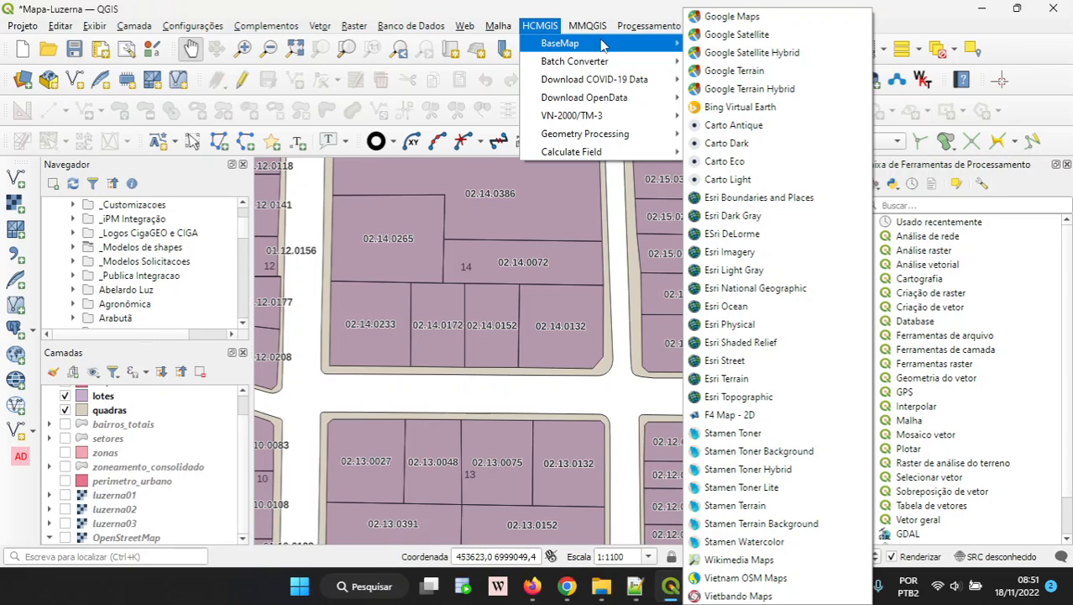
{"action": "left_click", "coordinate": [504, 9]}
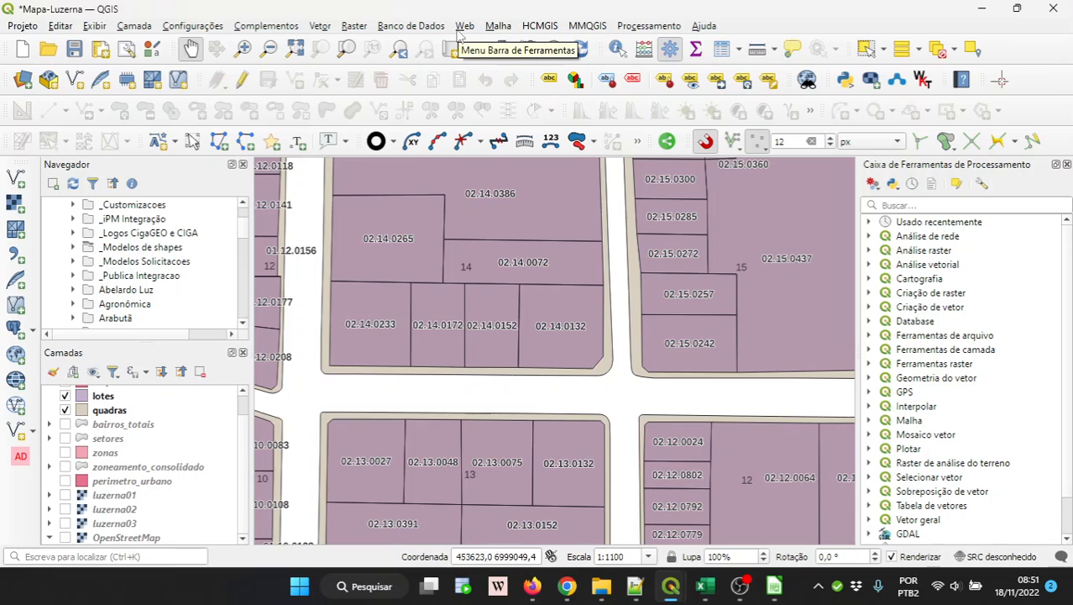
Step: Enable editing on the eixos_logradouro layer
{"action": "scroll", "coordinate": [210, 496], "scroll_direction": "up", "scroll_amount": 1}
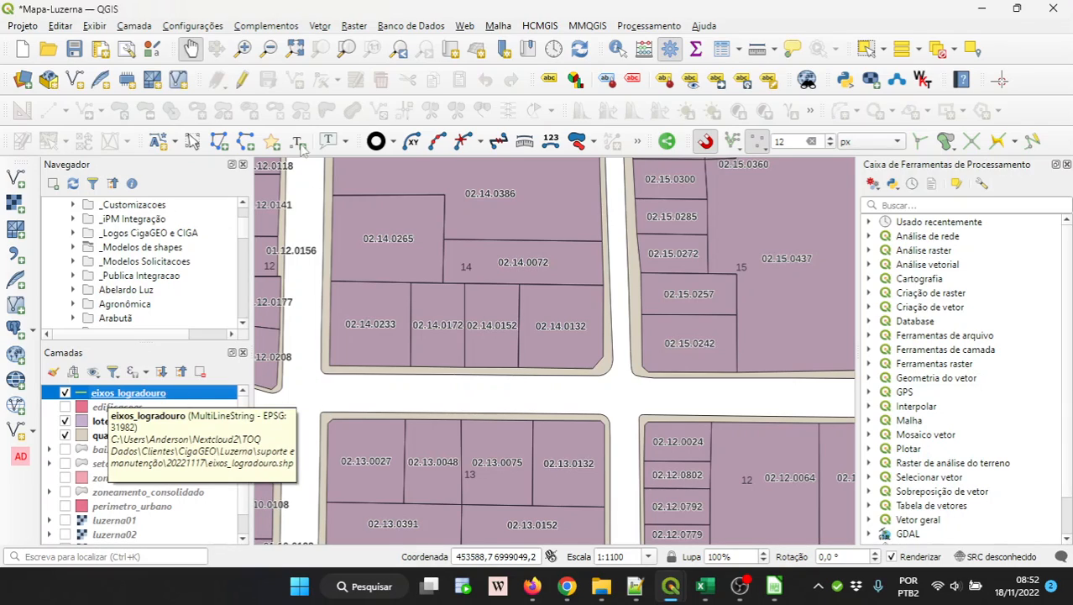
{"action": "left_click", "coordinate": [241, 80]}
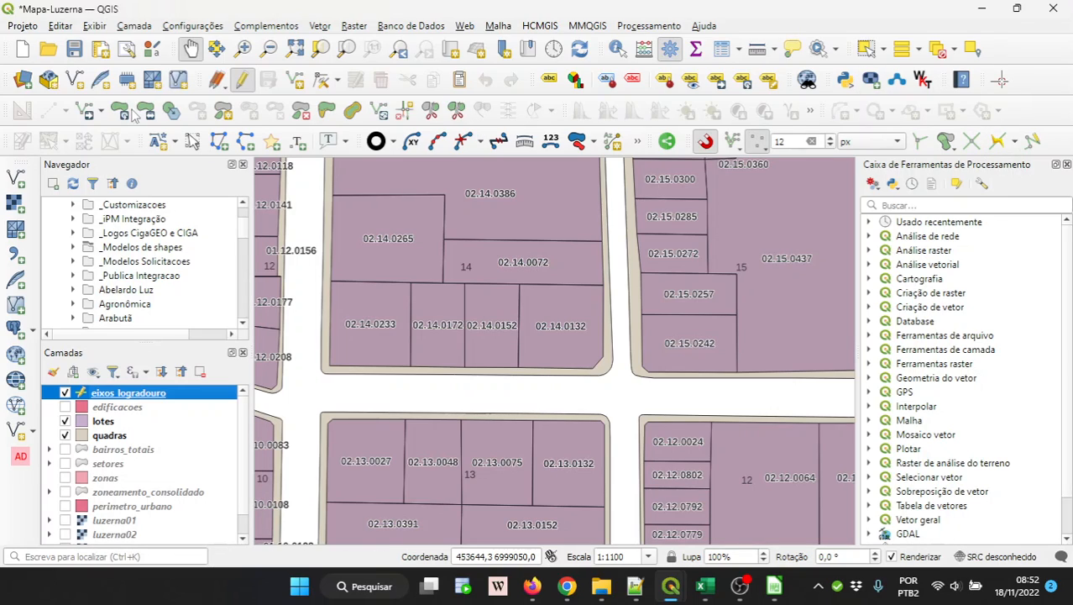
Step: Inspect the snapping tools: their availability, the enable switch and the snap types such as vertex and segment
{"action": "right_click", "coordinate": [1027, 81]}
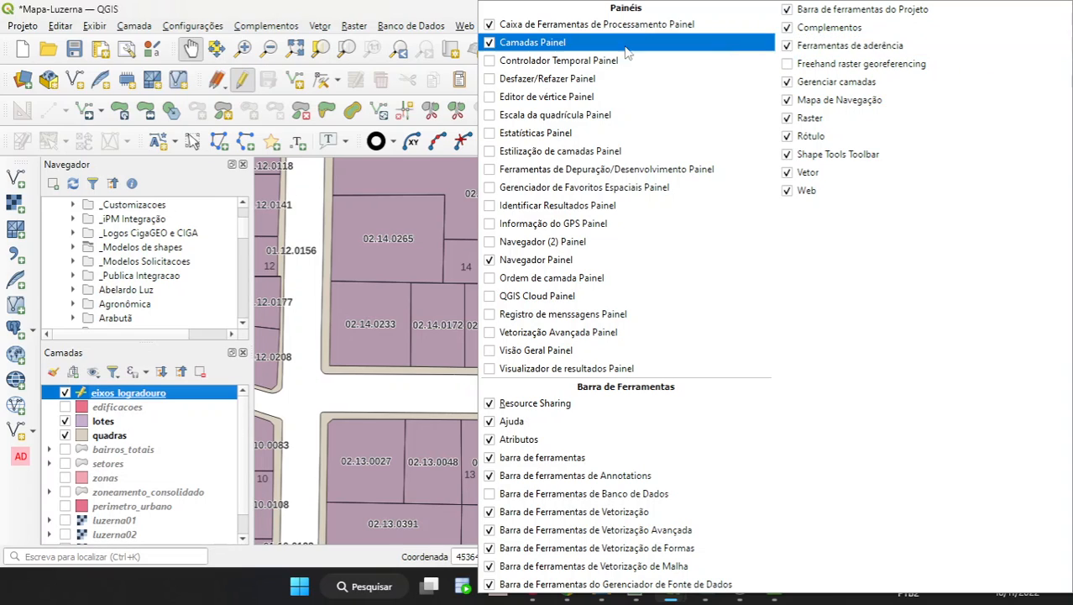
{"action": "key", "text": "Escape"}
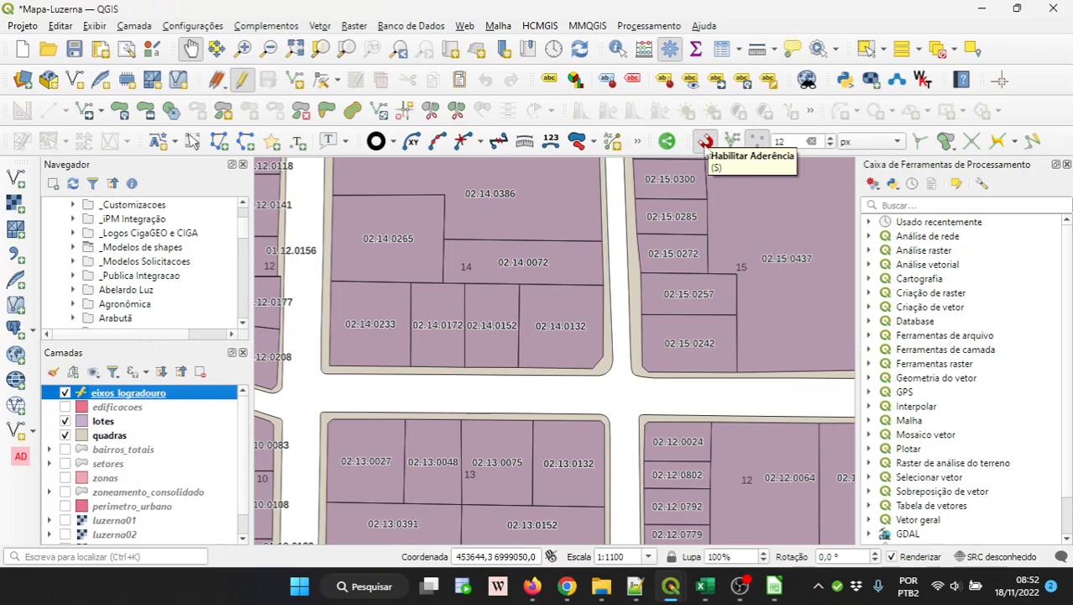
{"action": "left_click", "coordinate": [707, 143]}
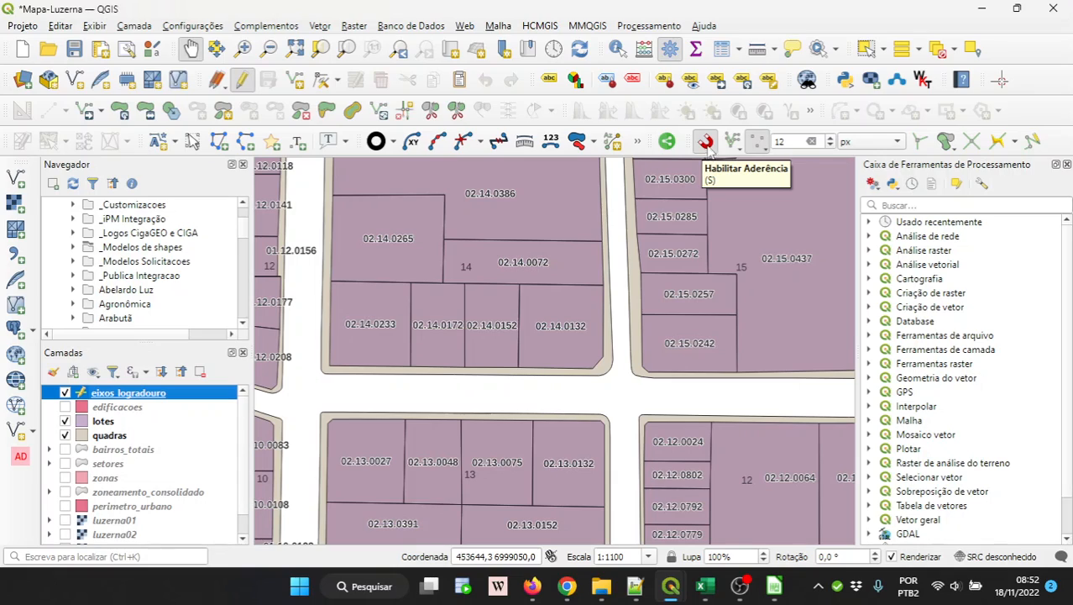
{"action": "left_click", "coordinate": [707, 143]}
{"action": "left_click", "coordinate": [707, 144]}
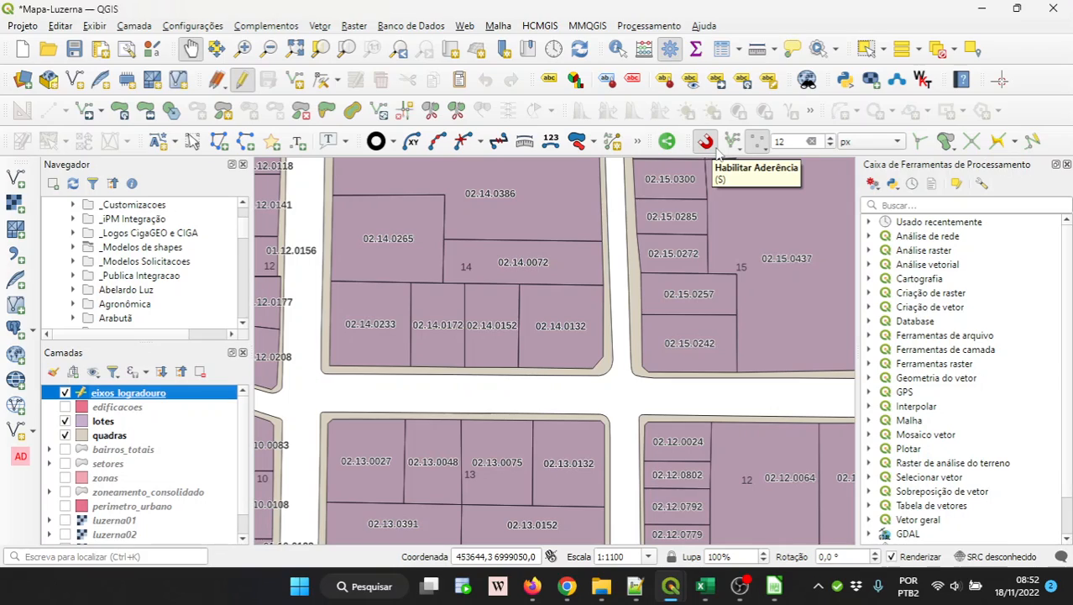
{"action": "left_click", "coordinate": [758, 143]}
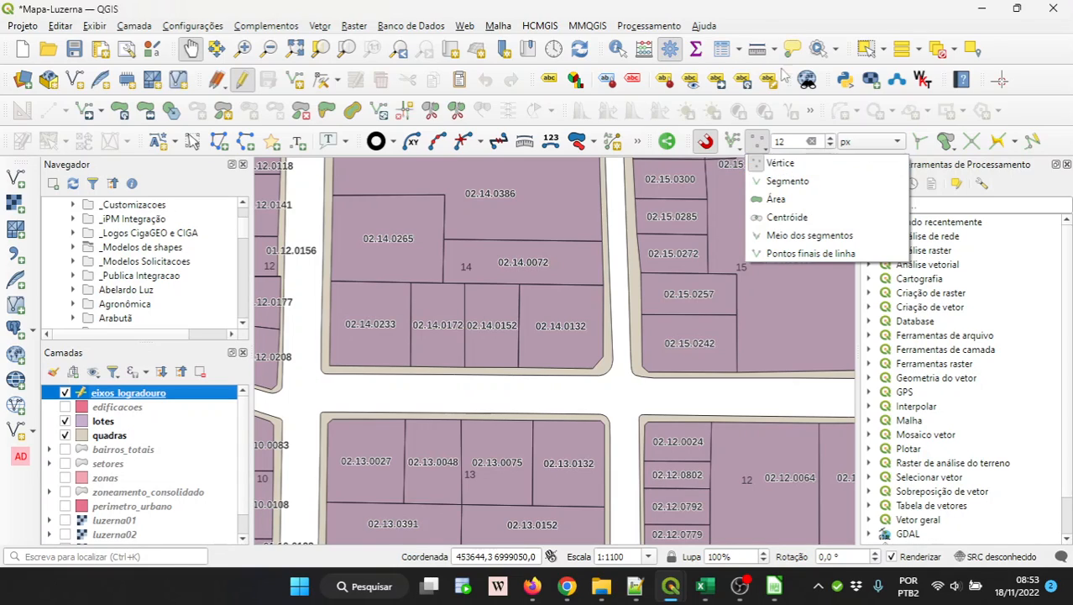
{"action": "left_click", "coordinate": [743, 4]}
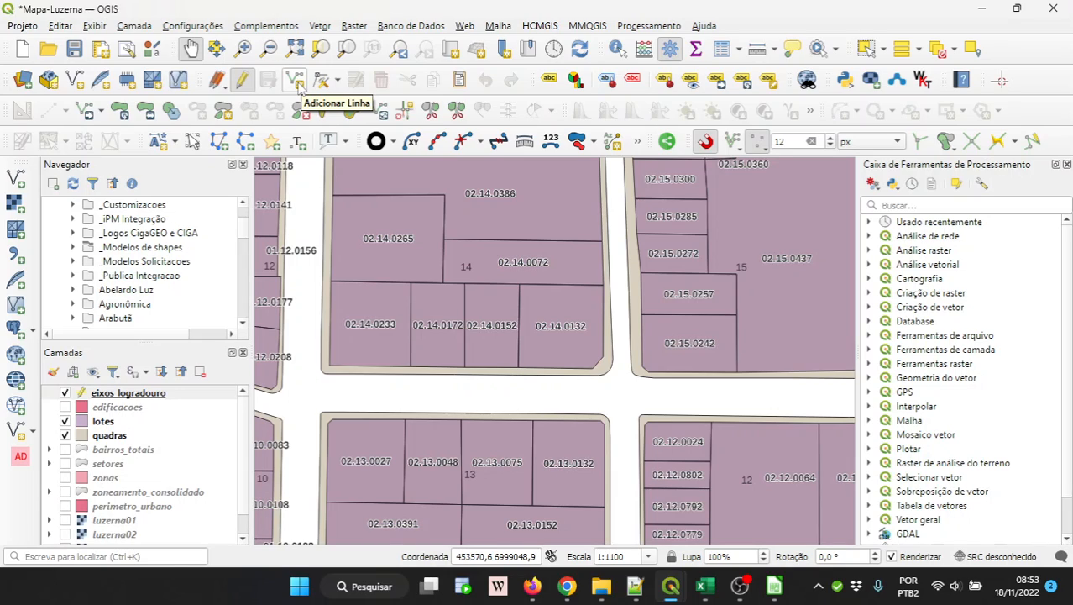
Step: Add a street centreline segment between blocks 14 and 13, from one intersection to the next, leaving its attributes NULL
{"action": "left_click", "coordinate": [295, 81]}
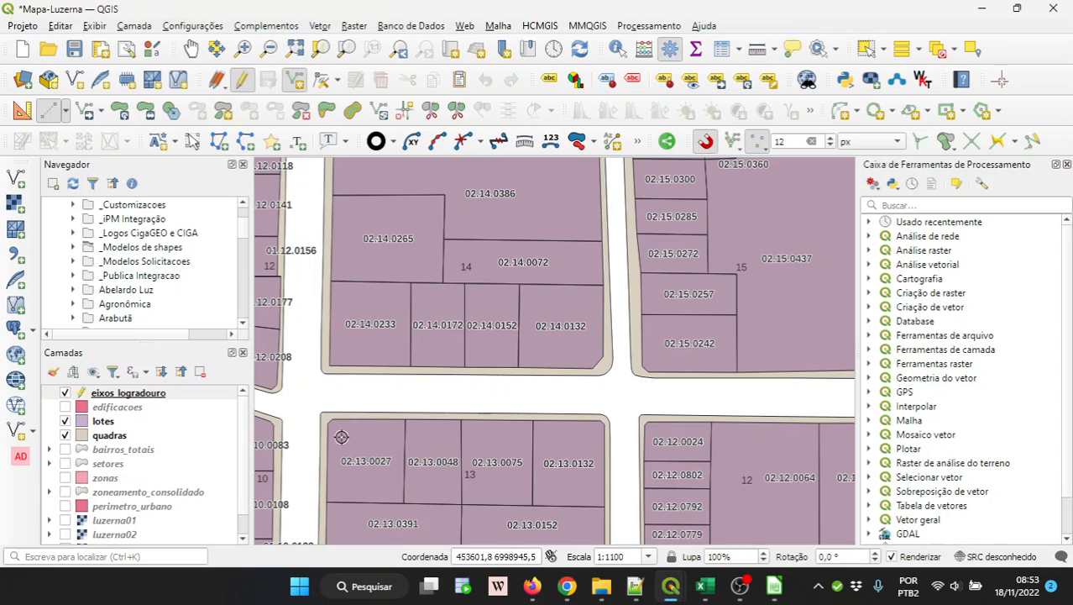
{"action": "left_click", "coordinate": [301, 394]}
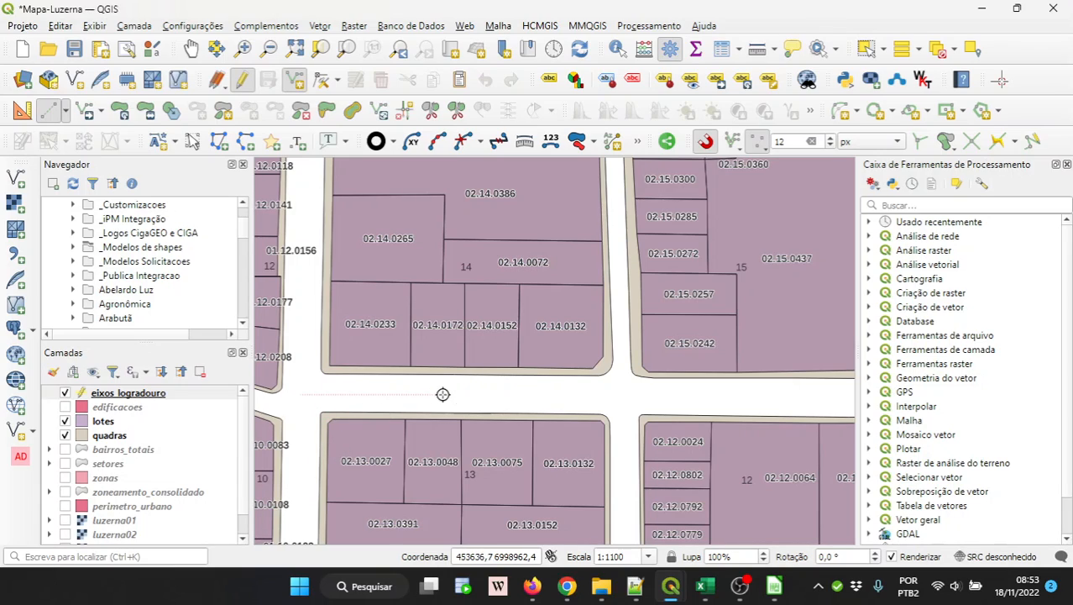
{"action": "left_click", "coordinate": [622, 397]}
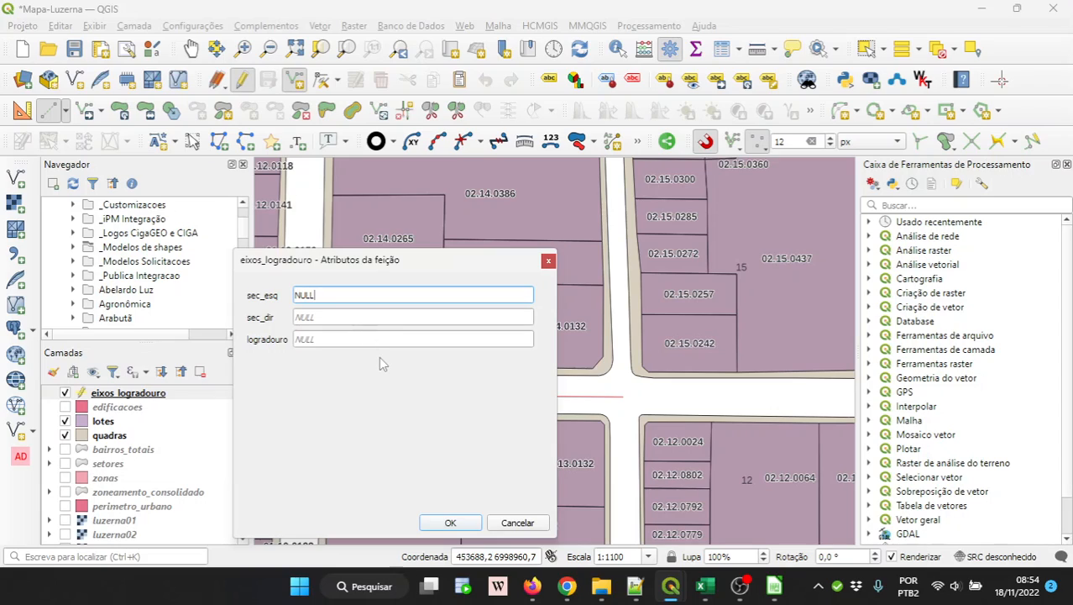
{"action": "left_click", "coordinate": [450, 523]}
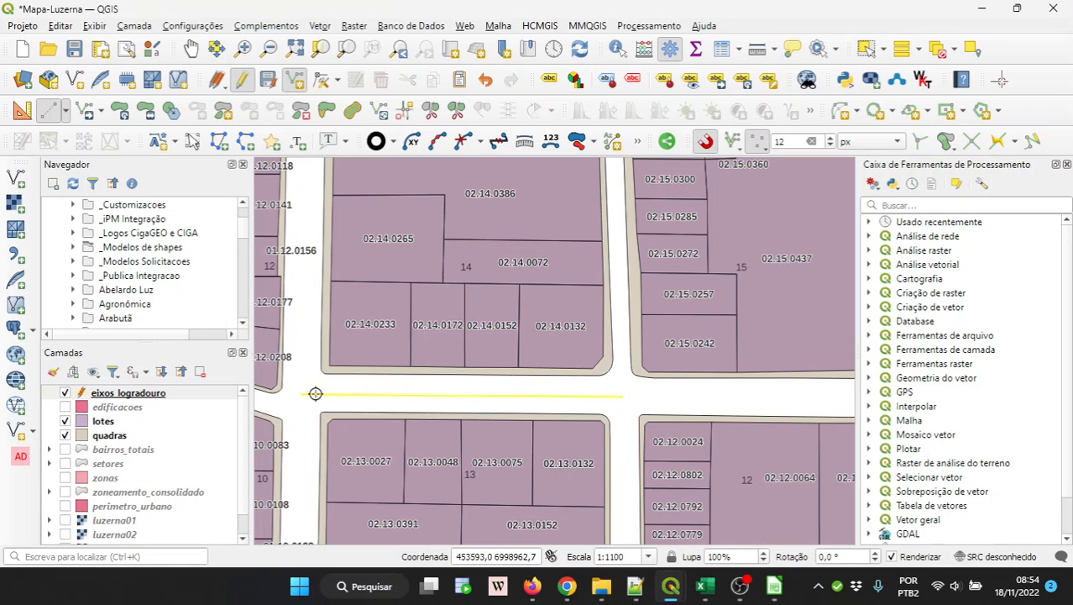
Step: Add a centreline segment between blocks 15 and 12, snapped to the previous segment's end, leaving its attributes NULL
{"action": "scroll", "coordinate": [323, 360], "scroll_direction": "down", "scroll_amount": 1}
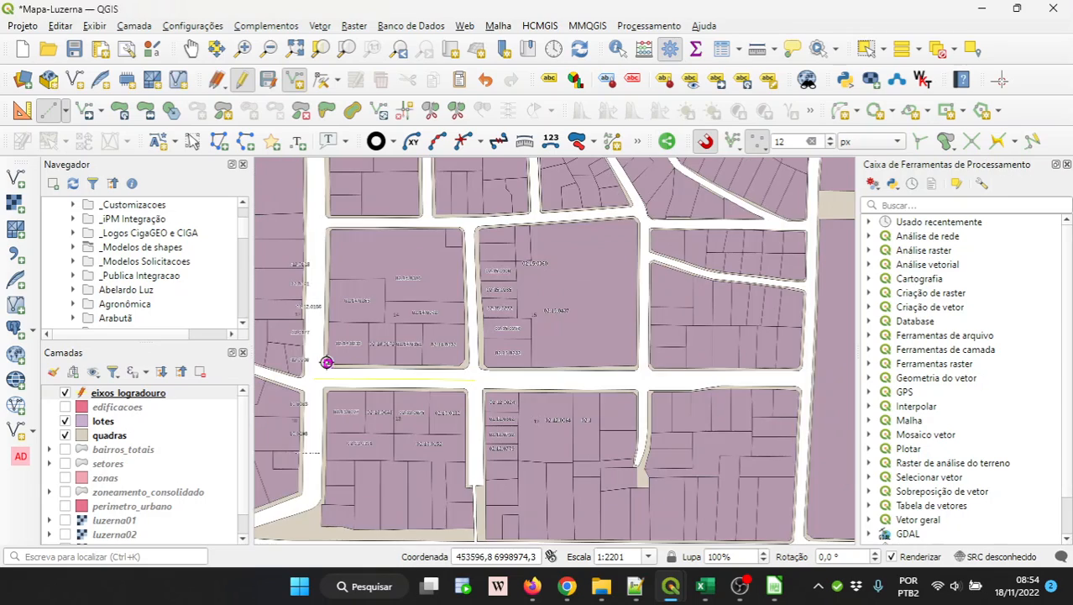
{"action": "scroll", "coordinate": [563, 357], "scroll_direction": "up", "scroll_amount": 1}
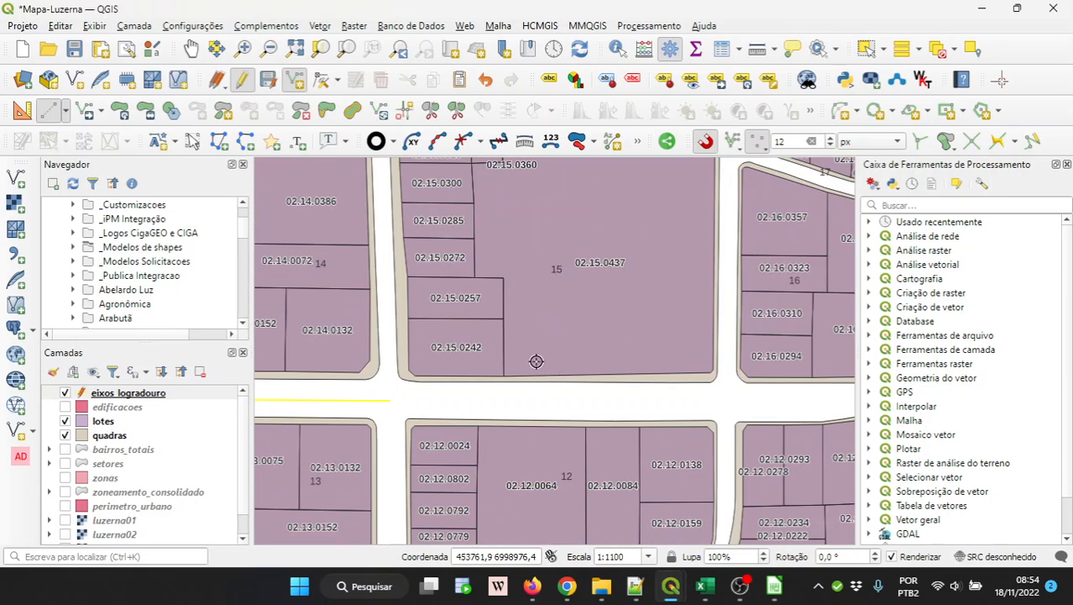
{"action": "left_click", "coordinate": [392, 401]}
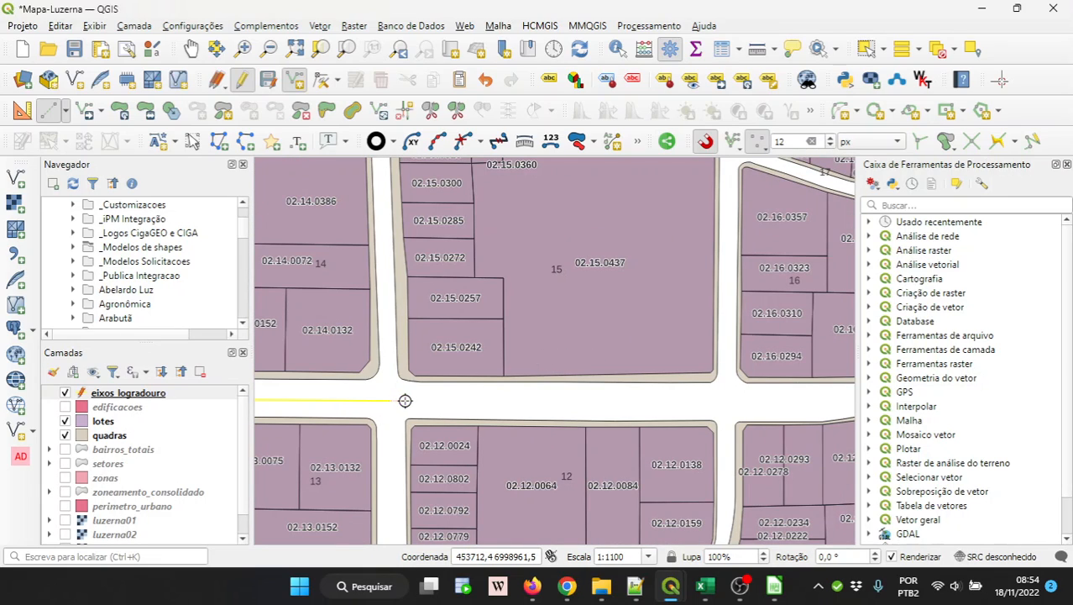
{"action": "left_click", "coordinate": [727, 401]}
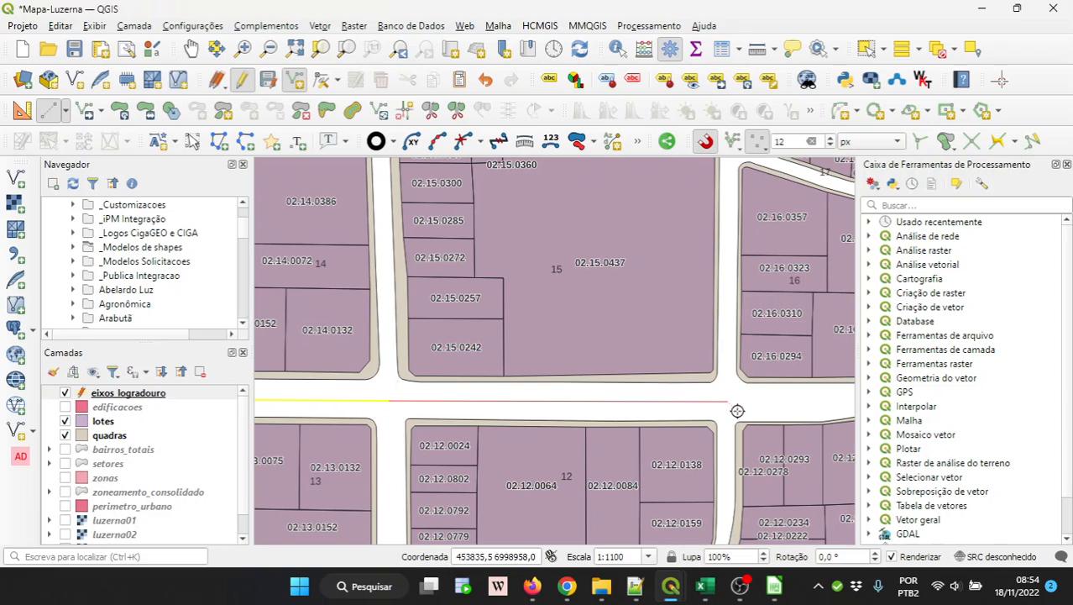
{"action": "right_click", "coordinate": [745, 399]}
{"action": "left_click", "coordinate": [451, 547]}
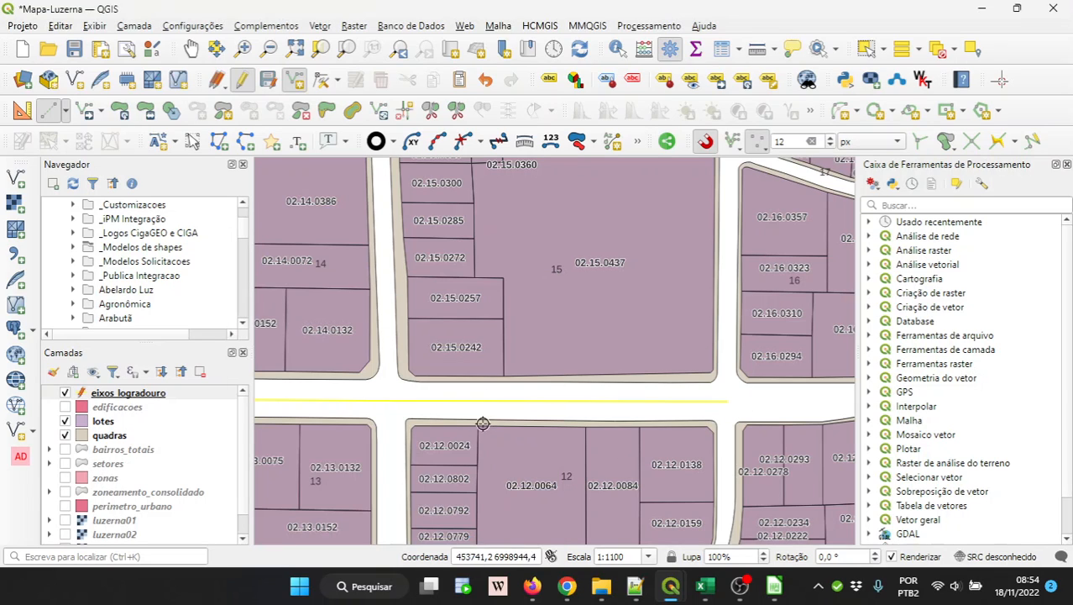
Step: Add a street centreline segment between blocks 16 and 12, snapped to the previous segment's end, leaving its attributes NULL
{"action": "scroll", "coordinate": [498, 408], "scroll_direction": "down", "scroll_amount": 2}
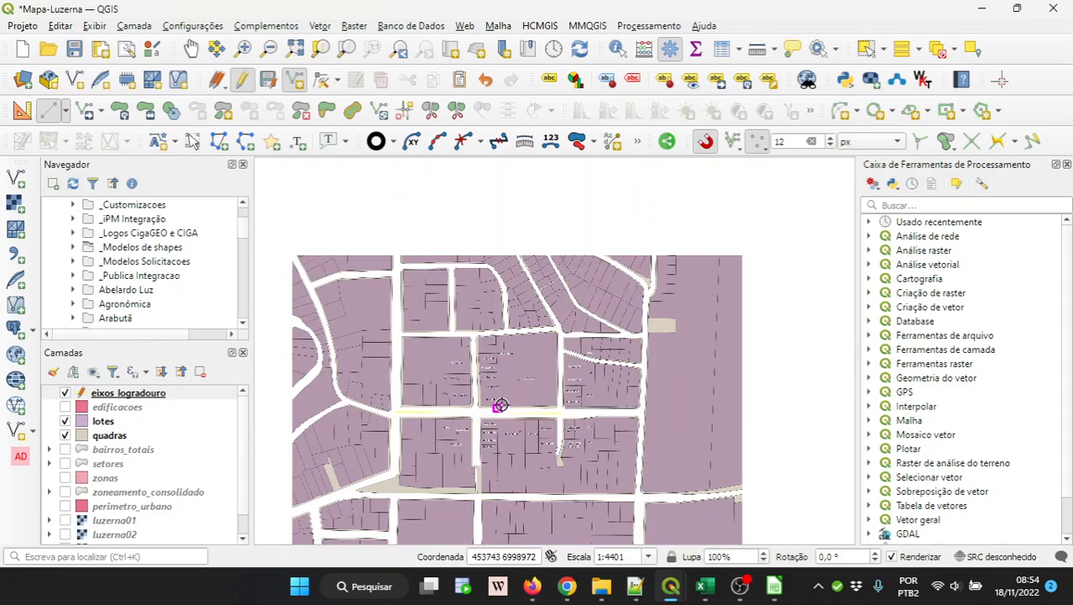
{"action": "scroll", "coordinate": [604, 418], "scroll_direction": "up", "scroll_amount": 1}
{"action": "scroll", "coordinate": [686, 407], "scroll_direction": "up", "scroll_amount": 1}
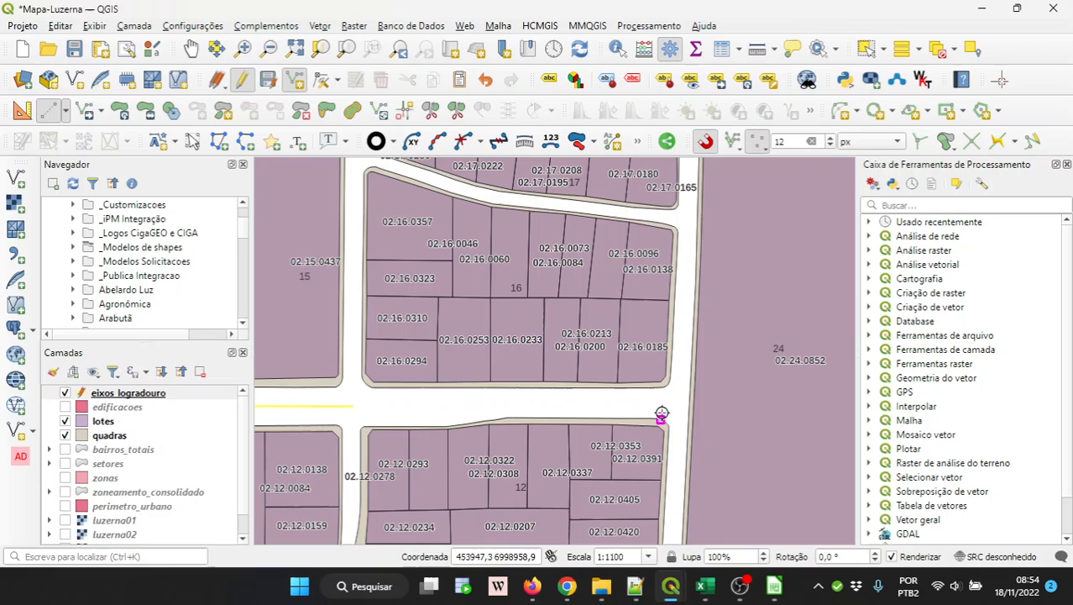
{"action": "left_click", "coordinate": [353, 407]}
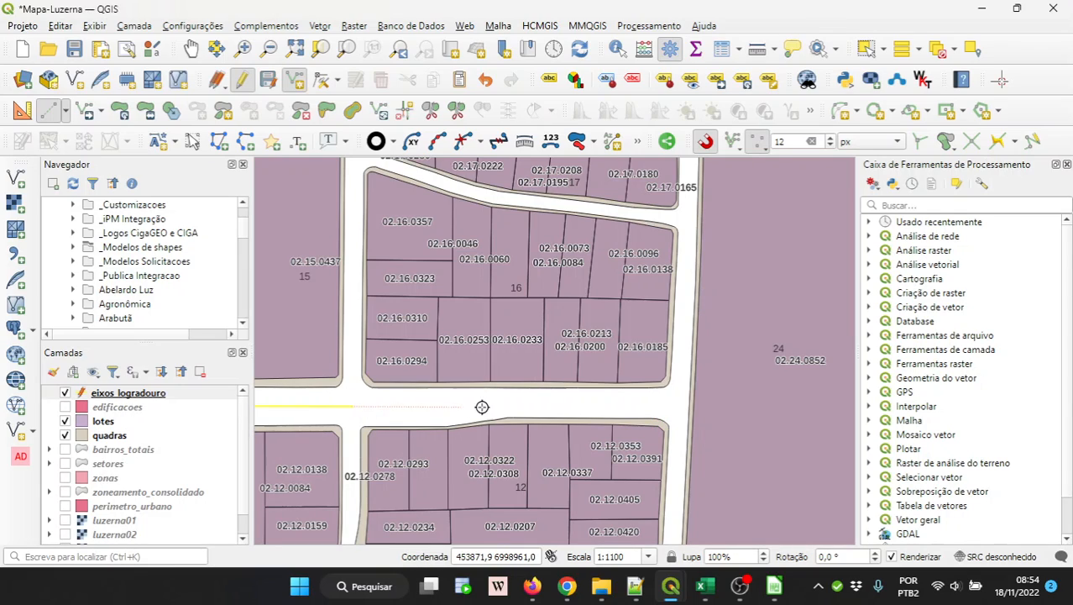
{"action": "left_click", "coordinate": [673, 403]}
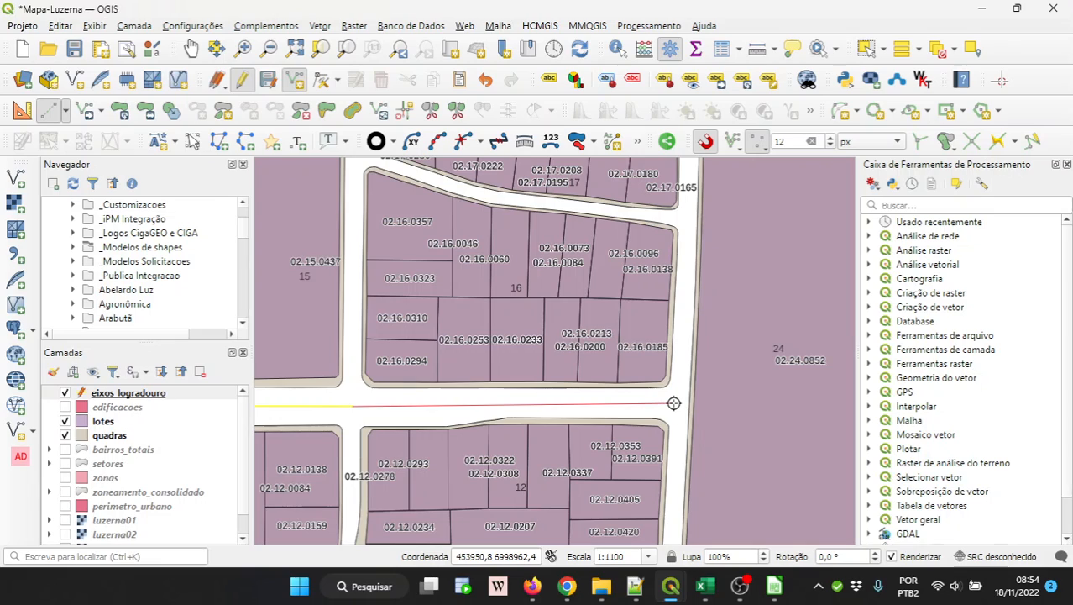
{"action": "right_click", "coordinate": [673, 403]}
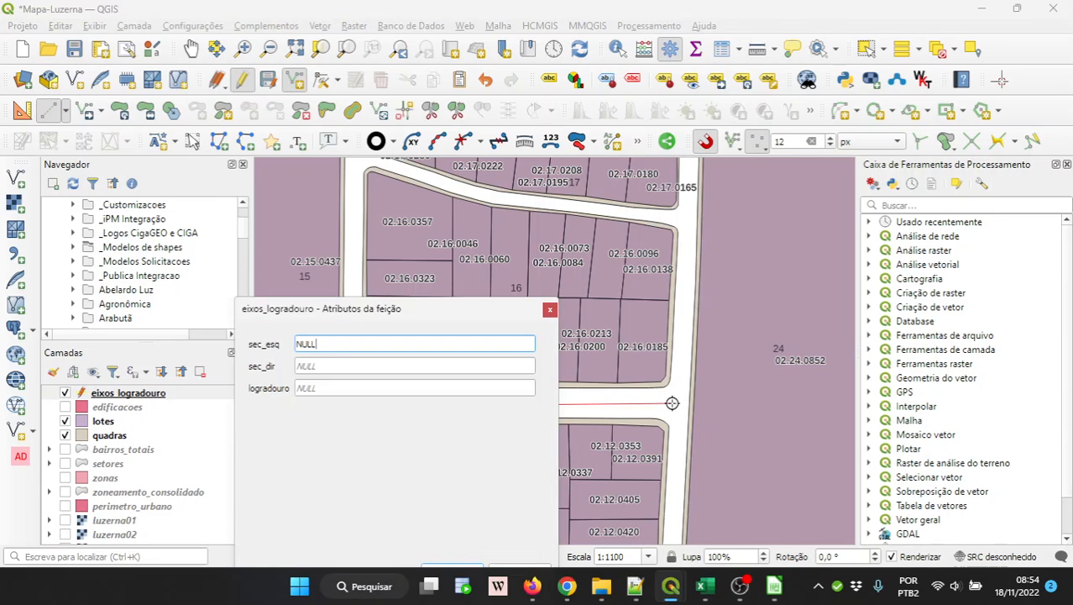
{"action": "left_click_drag", "start_coordinate": [446, 317], "coordinate": [540, 191]}
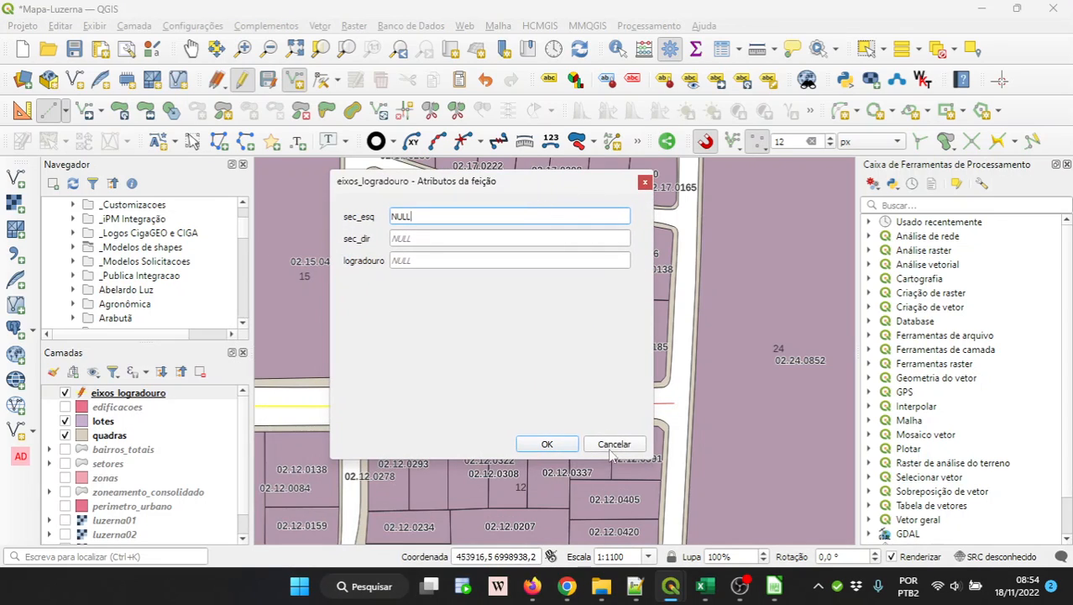
{"action": "left_click", "coordinate": [548, 446]}
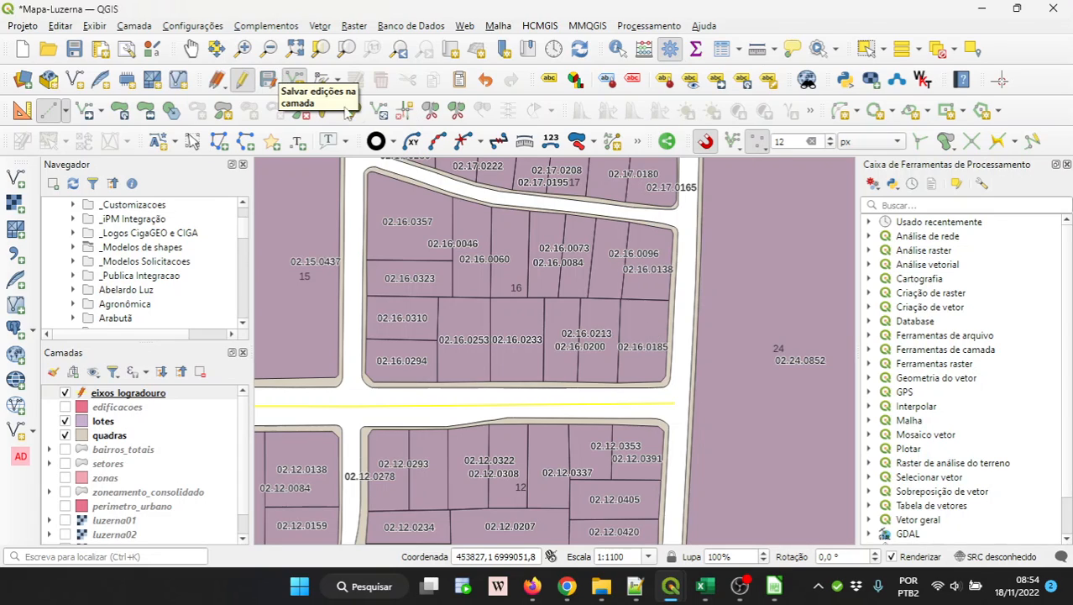
Step: Select the drawn centreline segments one at a time to check that each block has its own feature
{"action": "scroll", "coordinate": [757, 279], "scroll_direction": "down", "scroll_amount": 1}
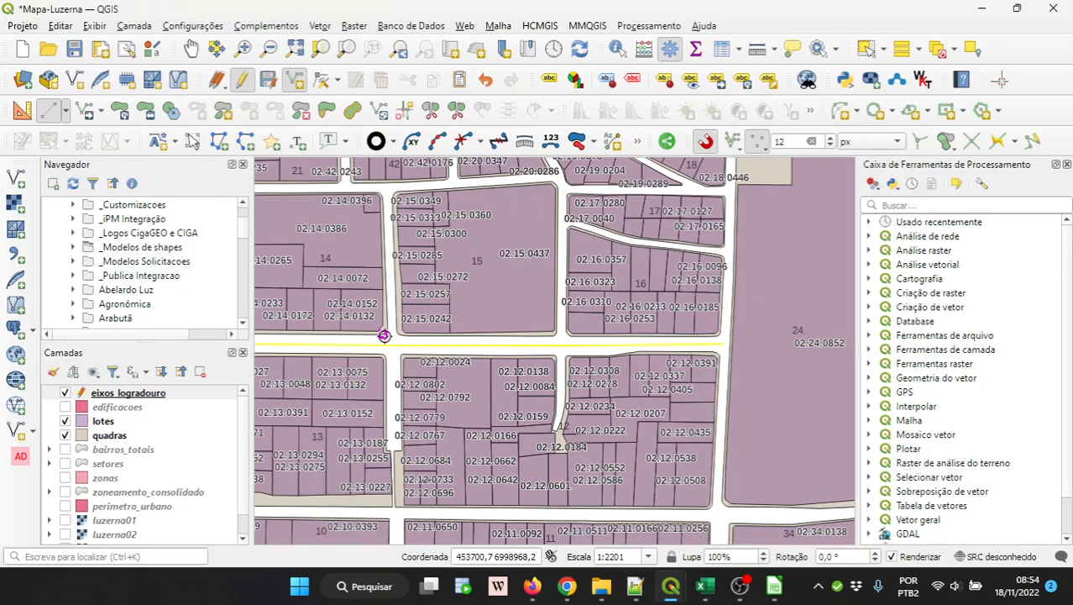
{"action": "left_click", "coordinate": [868, 48]}
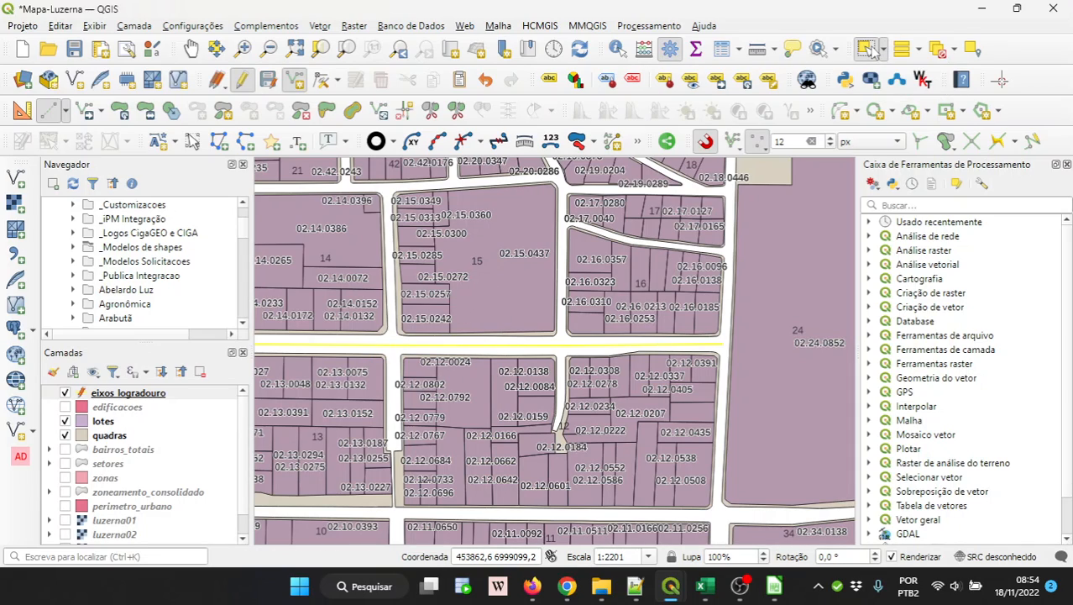
{"action": "left_click", "coordinate": [627, 345]}
{"action": "left_click", "coordinate": [522, 346]}
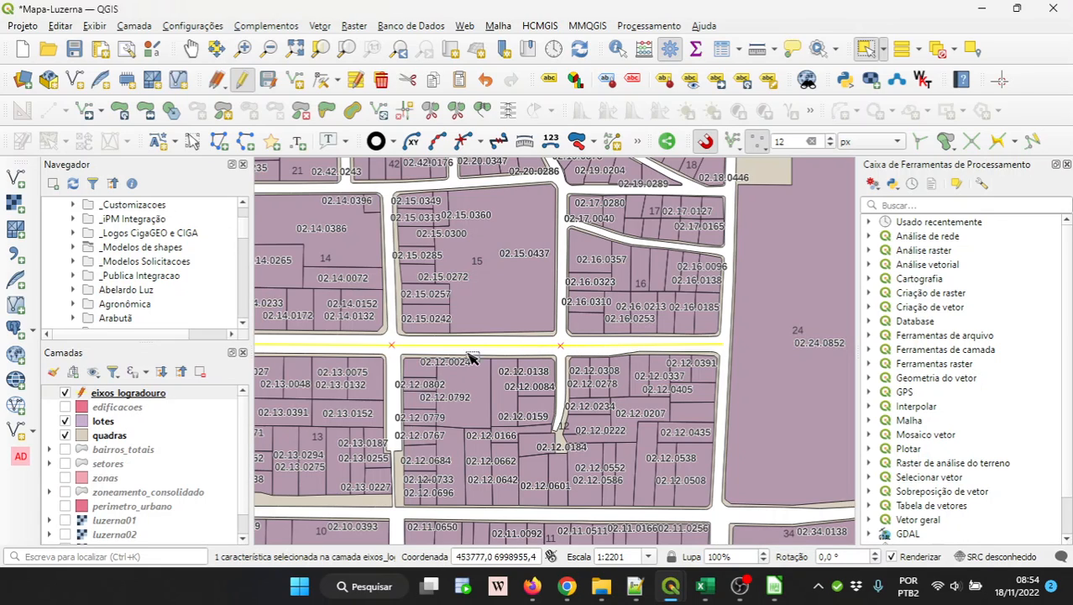
{"action": "scroll", "coordinate": [601, 362], "scroll_direction": "down", "scroll_amount": 1}
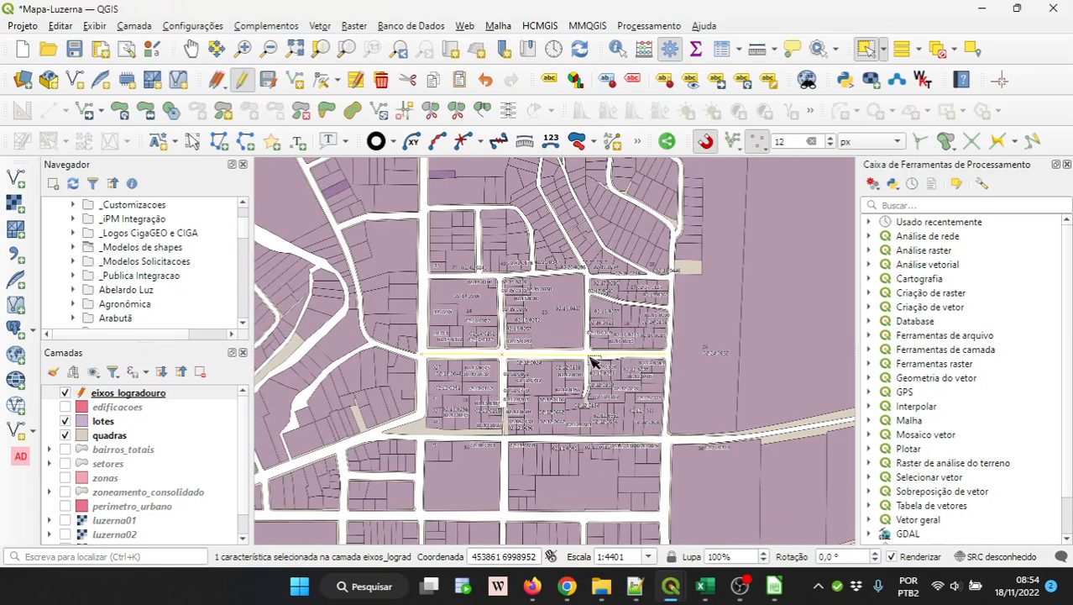
{"action": "scroll", "coordinate": [448, 354], "scroll_direction": "up", "scroll_amount": 2}
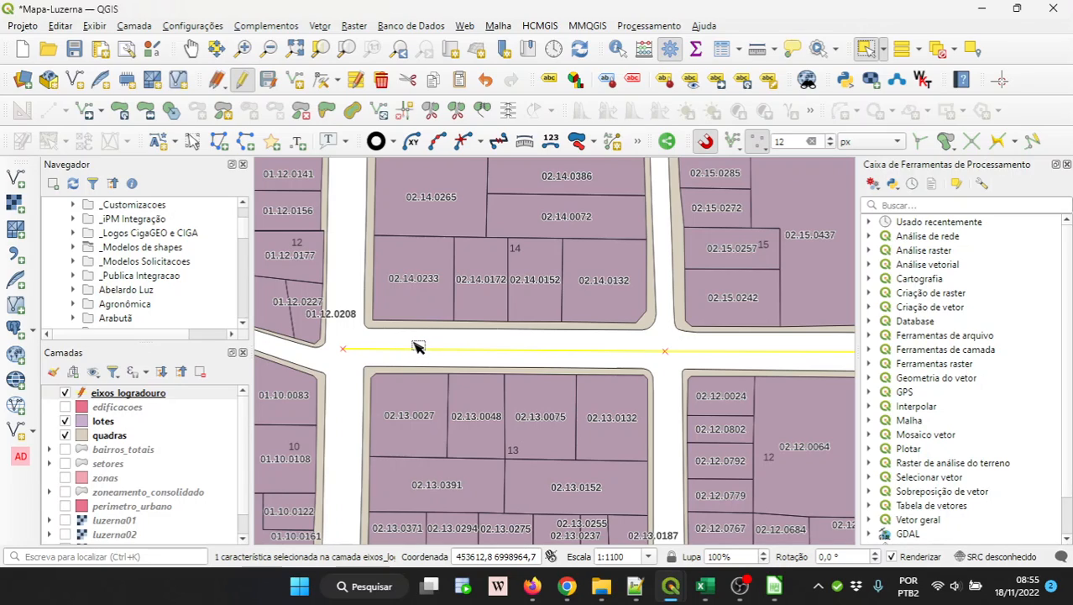
Step: Identify the centreline segment between blocks 14 and 13 and arrange the results window so its attributes and the segment are both readable
{"action": "left_click", "coordinate": [618, 50]}
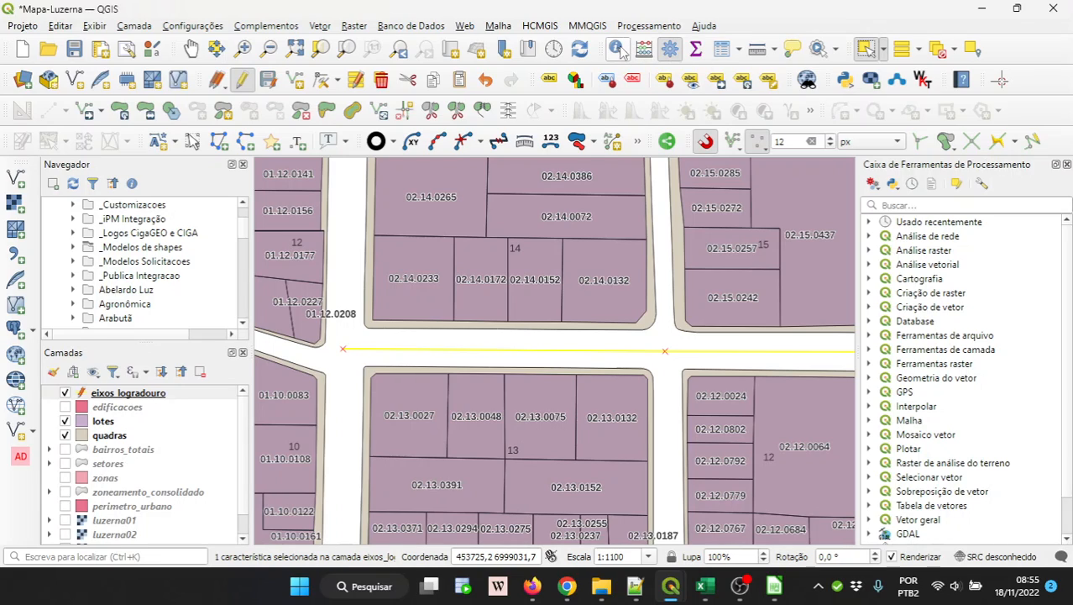
{"action": "left_click", "coordinate": [490, 352]}
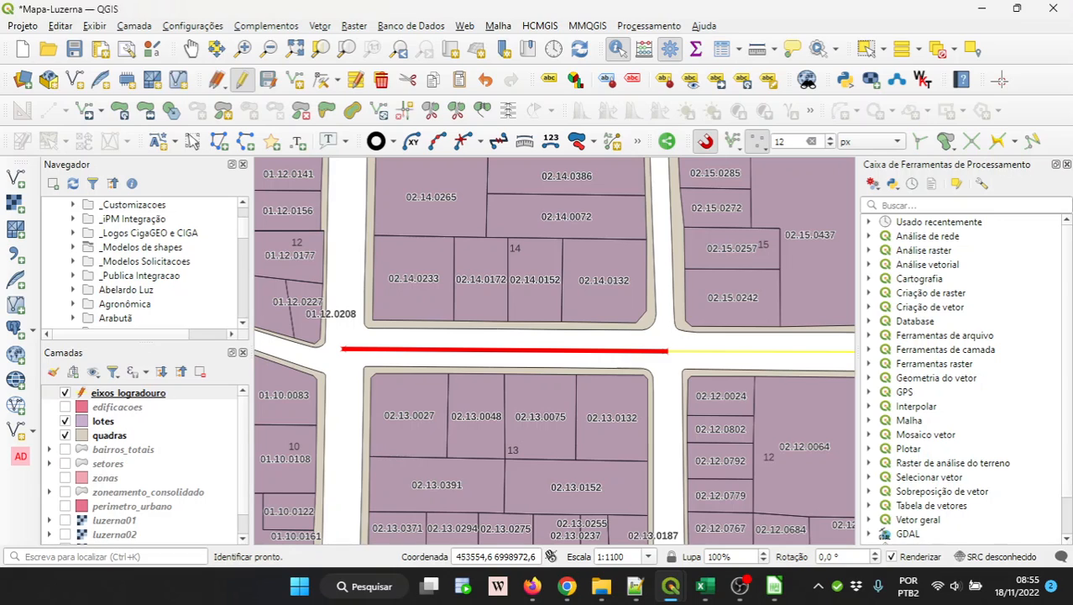
{"action": "left_click_drag", "start_coordinate": [269, 202], "coordinate": [345, 221]}
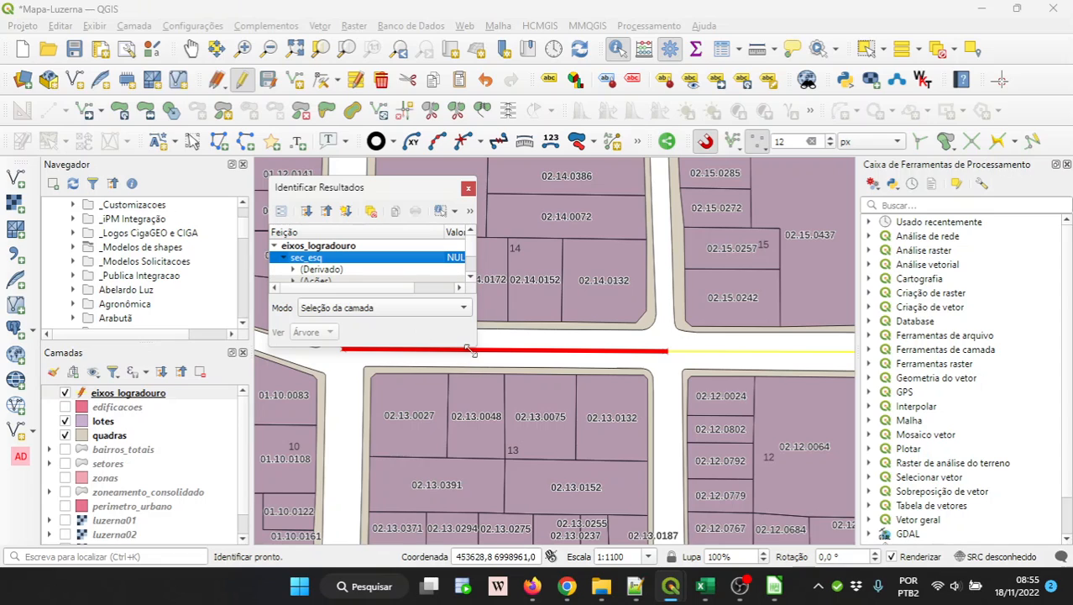
{"action": "left_click_drag", "start_coordinate": [477, 357], "coordinate": [554, 518]}
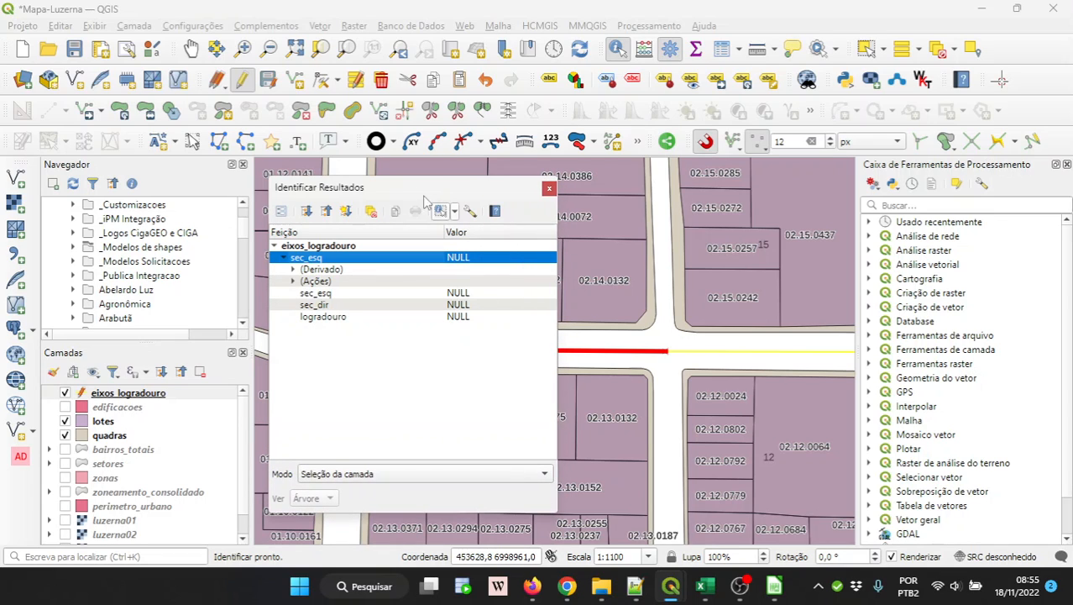
{"action": "left_click_drag", "start_coordinate": [413, 194], "coordinate": [734, 188]}
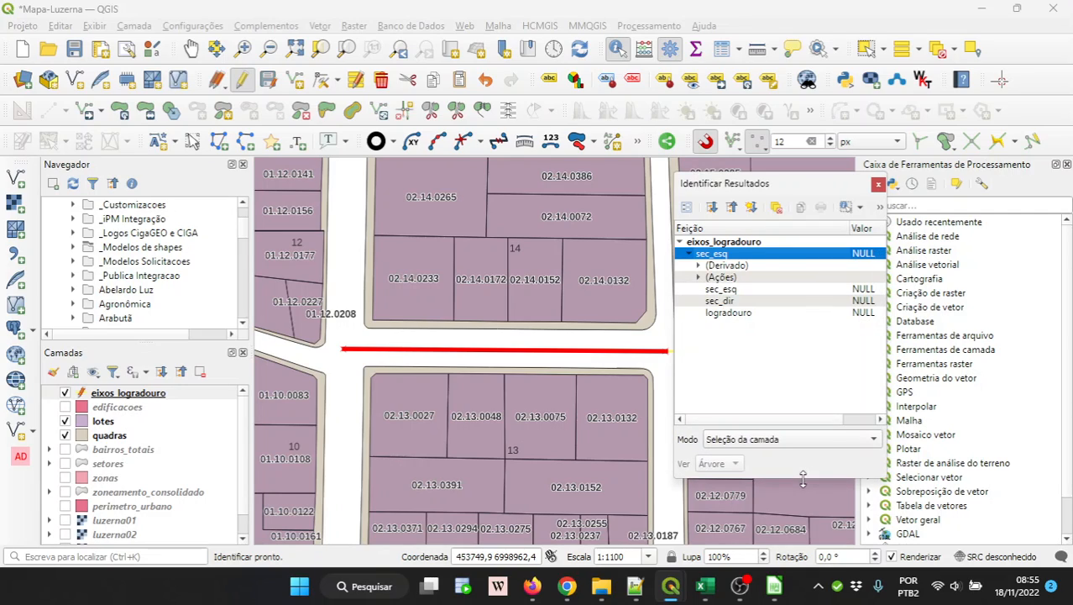
{"action": "left_click_drag", "start_coordinate": [889, 350], "coordinate": [957, 343]}
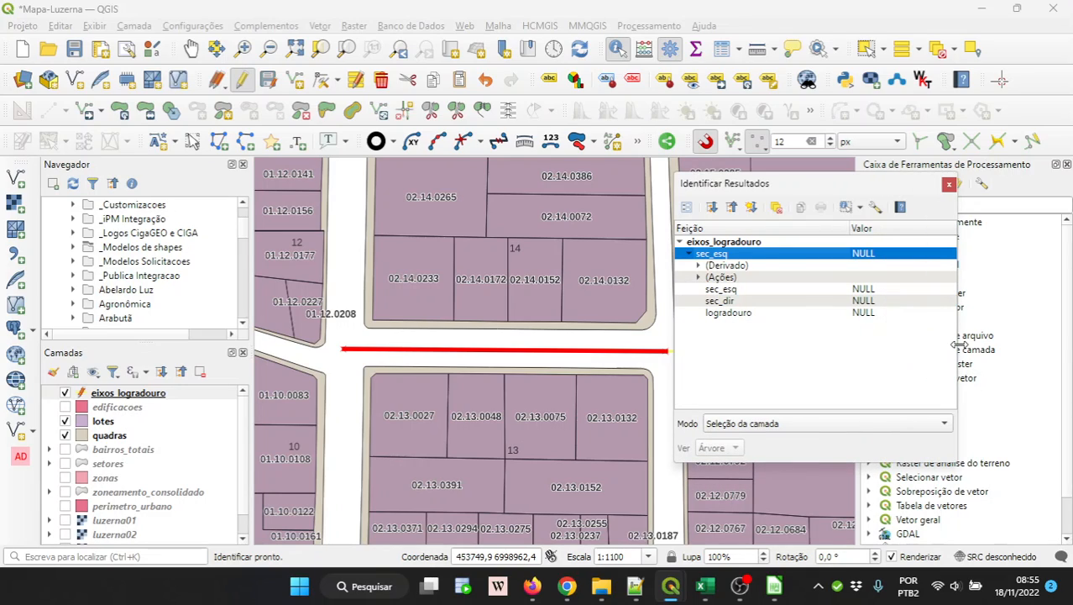
Step: Open the identified segment's attribute form, examine the sec_esq, sec_dir and logradouro fields, and close it without changes
{"action": "left_click", "coordinate": [686, 209]}
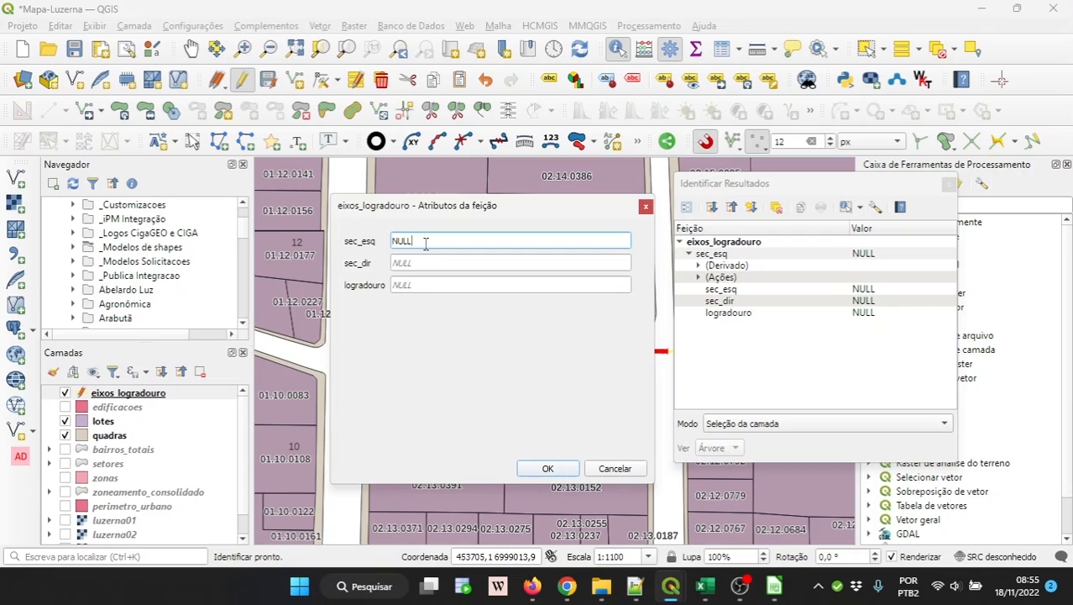
{"action": "double_click", "coordinate": [409, 241]}
{"action": "left_click", "coordinate": [455, 269]}
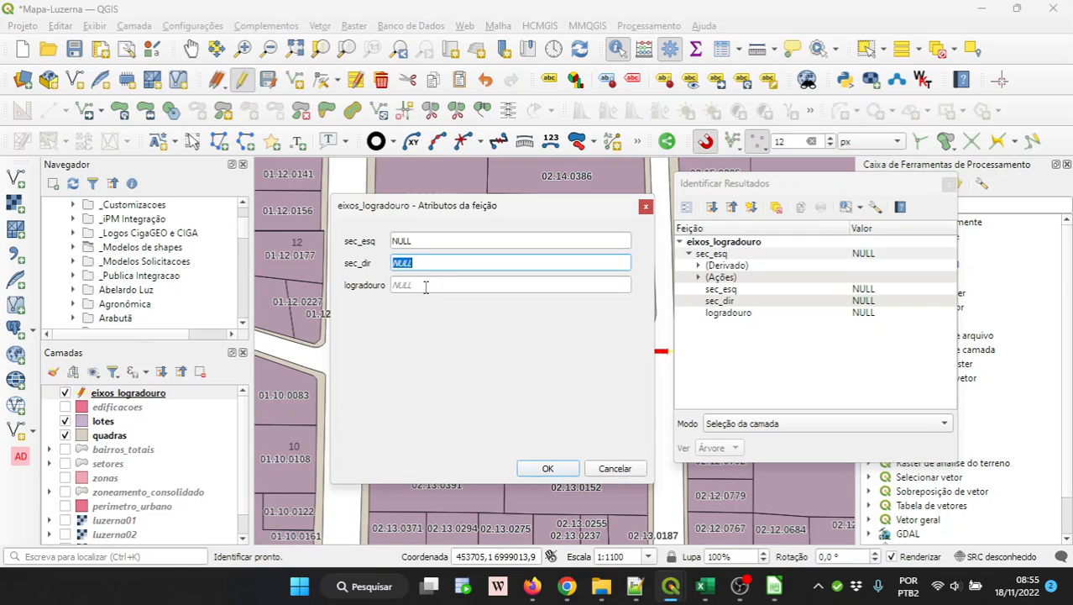
{"action": "left_click", "coordinate": [436, 286]}
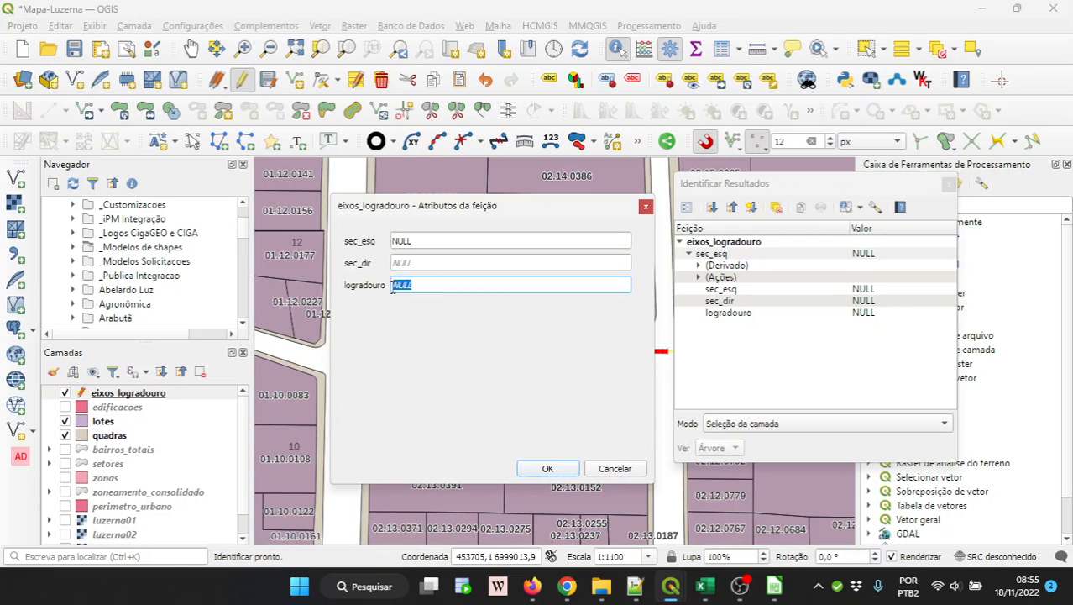
{"action": "left_click", "coordinate": [426, 243]}
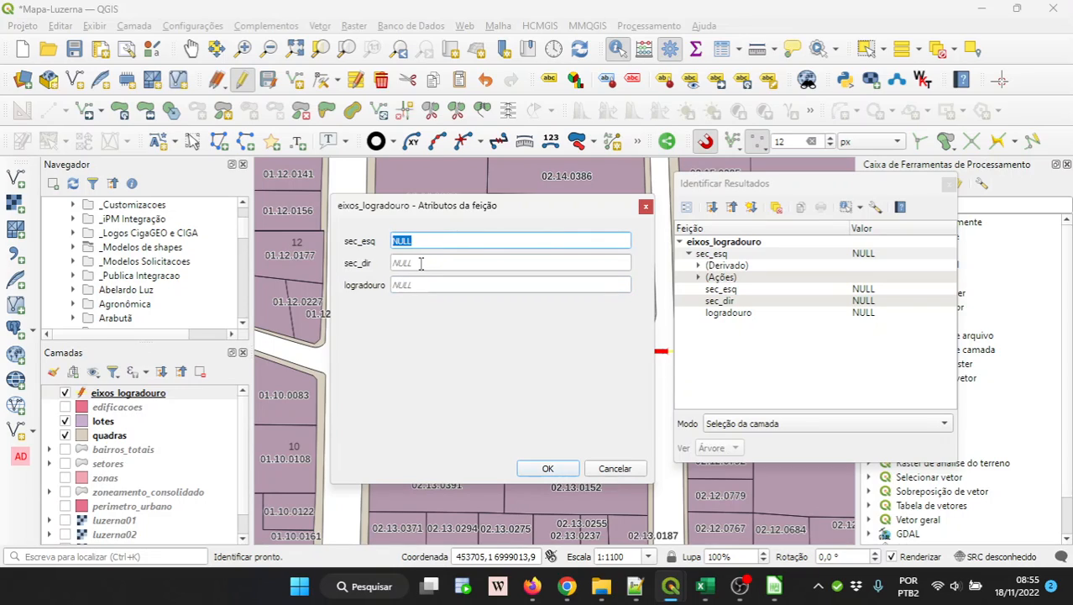
{"action": "left_click", "coordinate": [420, 265]}
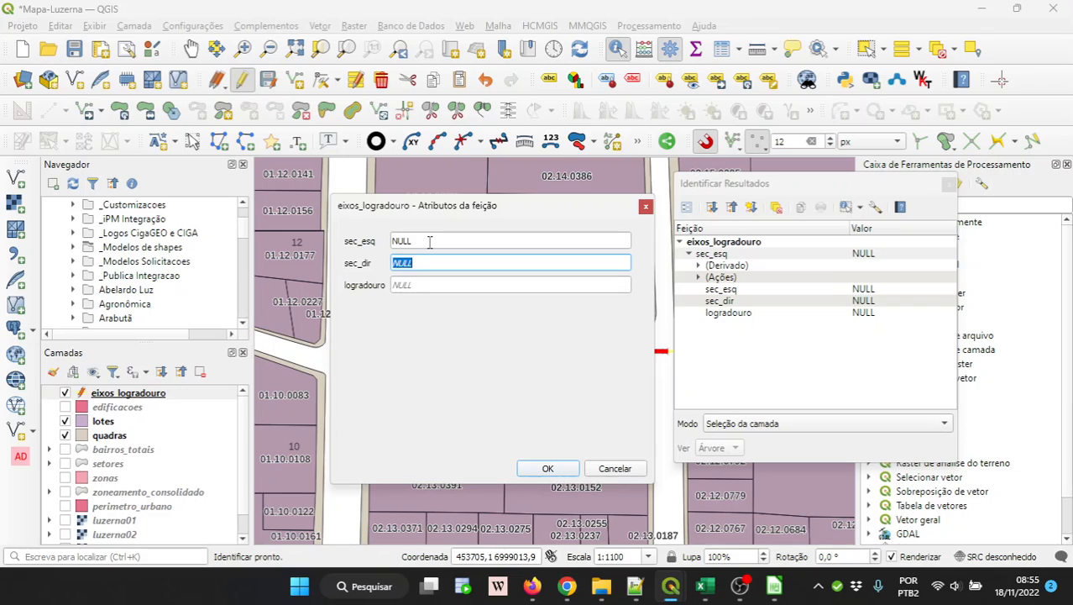
{"action": "left_click", "coordinate": [424, 241]}
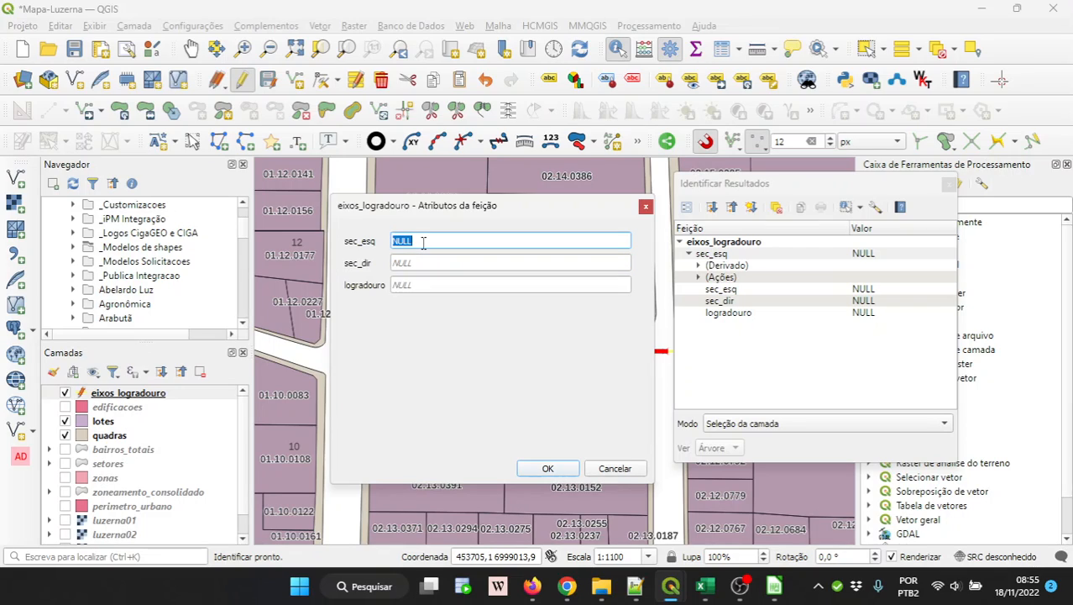
{"action": "left_click", "coordinate": [421, 264]}
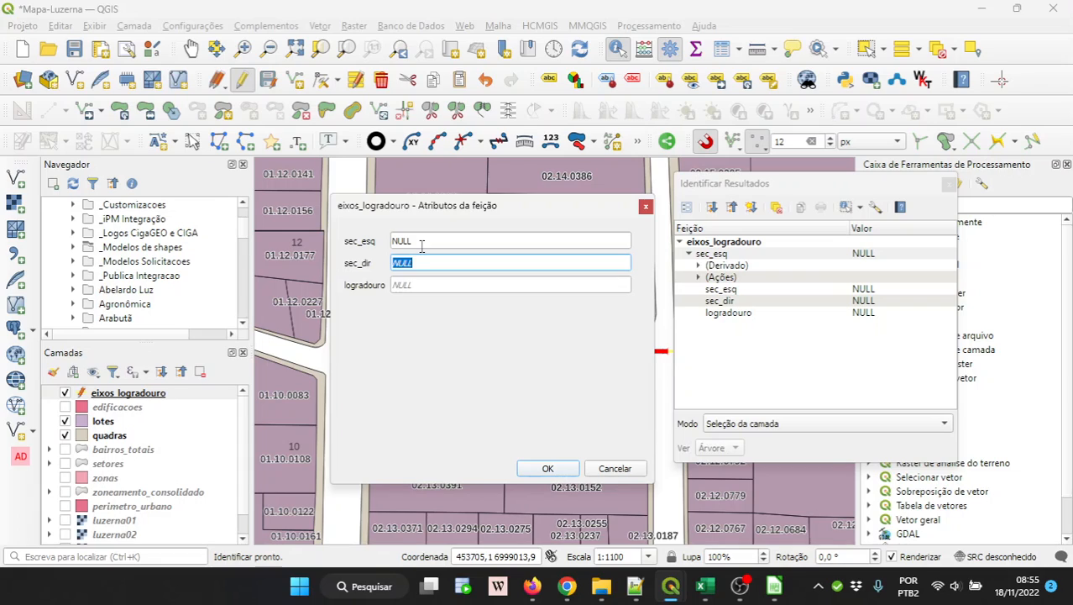
{"action": "left_click_drag", "start_coordinate": [413, 212], "coordinate": [338, 215]}
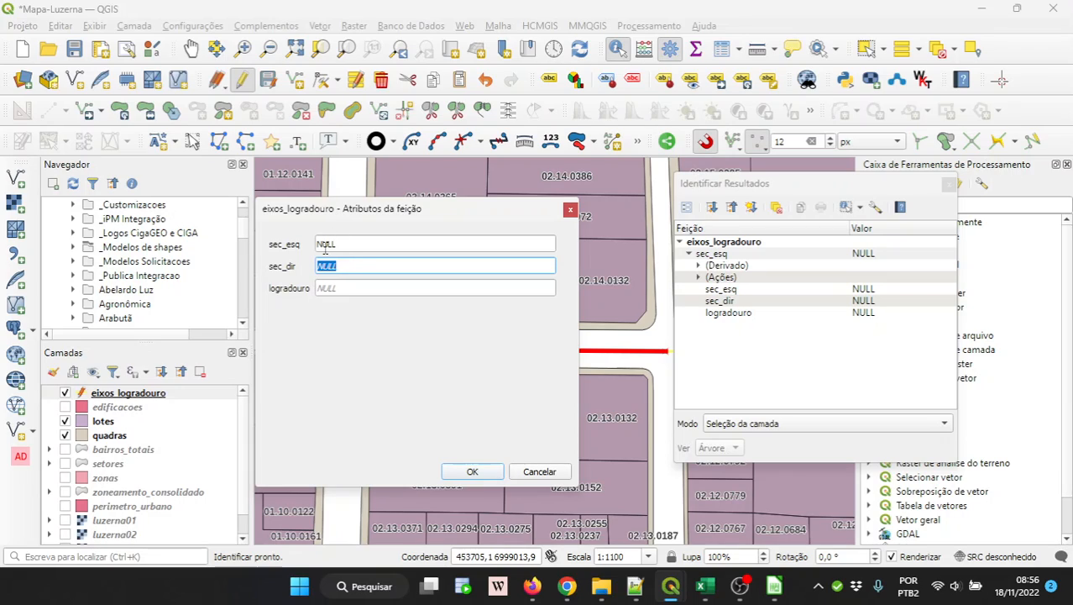
{"action": "left_click", "coordinate": [325, 246]}
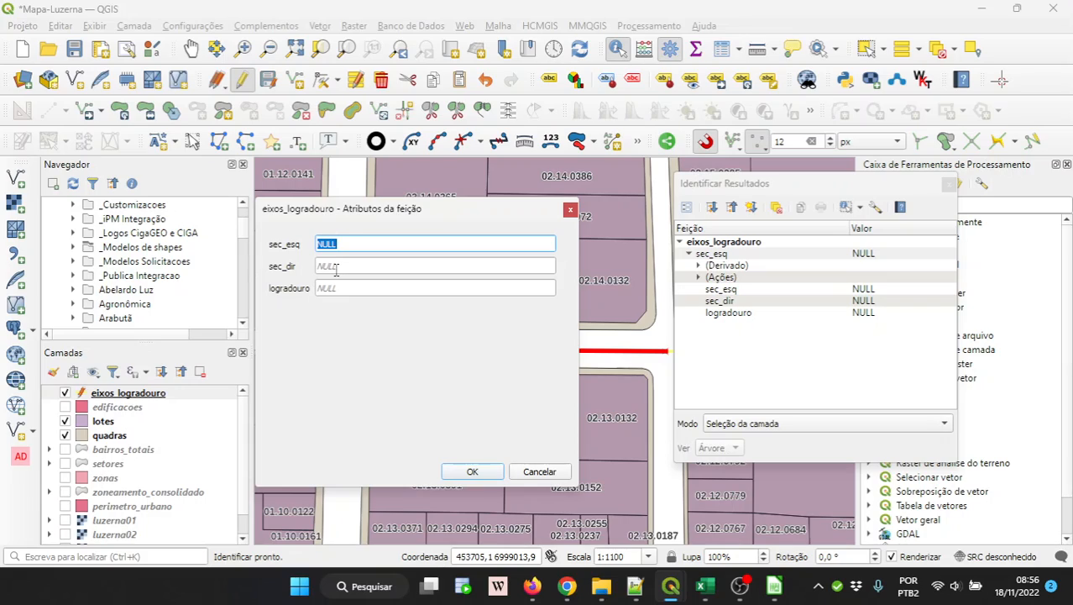
{"action": "left_click", "coordinate": [330, 267]}
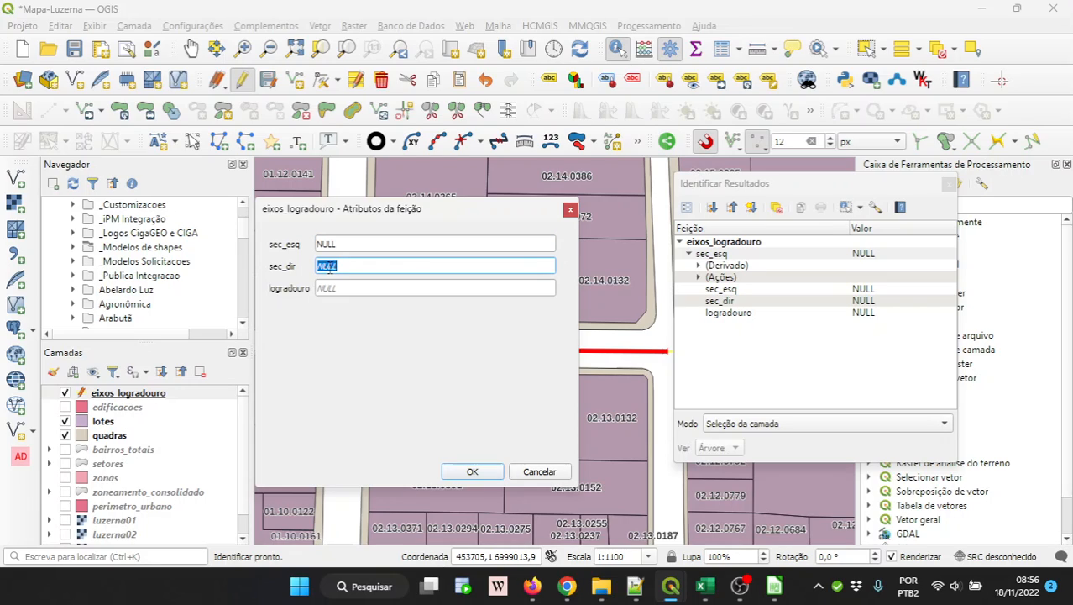
{"action": "left_click", "coordinate": [330, 243]}
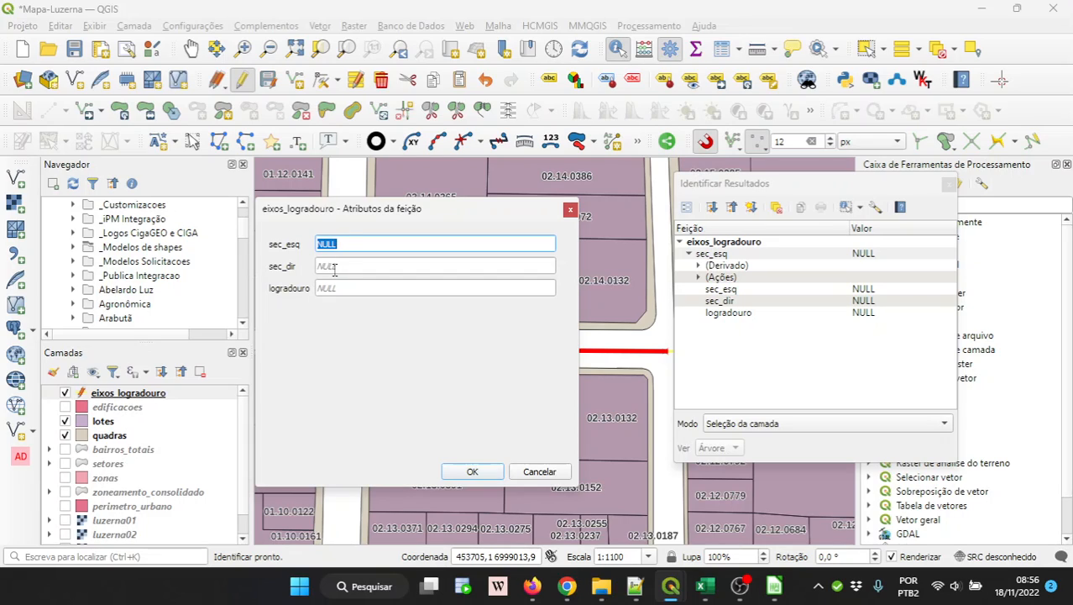
{"action": "left_click", "coordinate": [540, 472]}
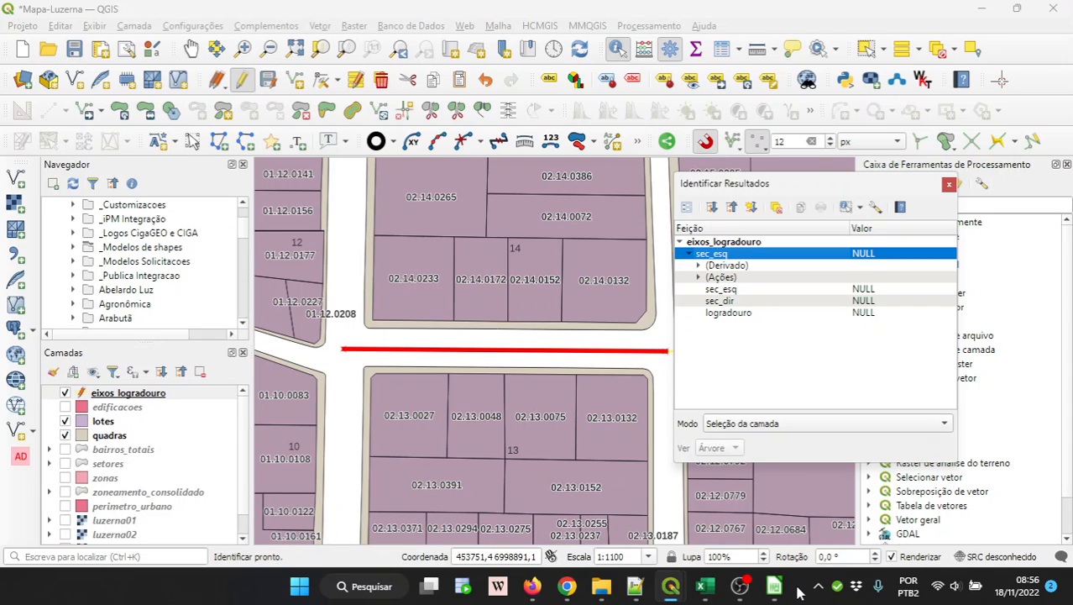
Step: Switch to secoesLuzerna.csv in LibreOffice Calc and make its window narrower and taller over the map
{"action": "mouse_move", "coordinate": [776, 588]}
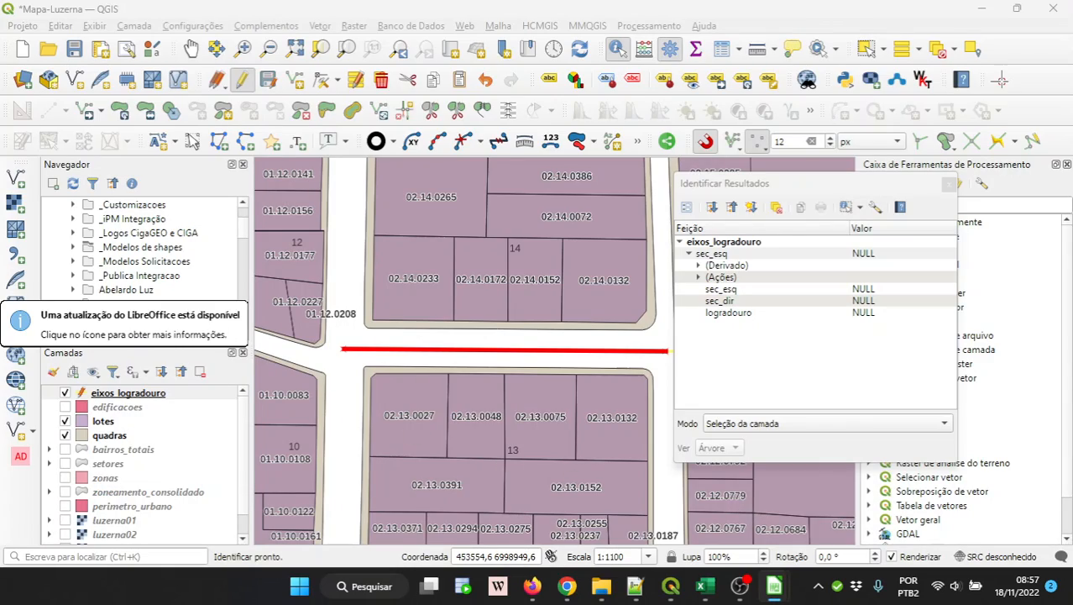
{"action": "left_click_drag", "start_coordinate": [0, 162], "coordinate": [286, 65]}
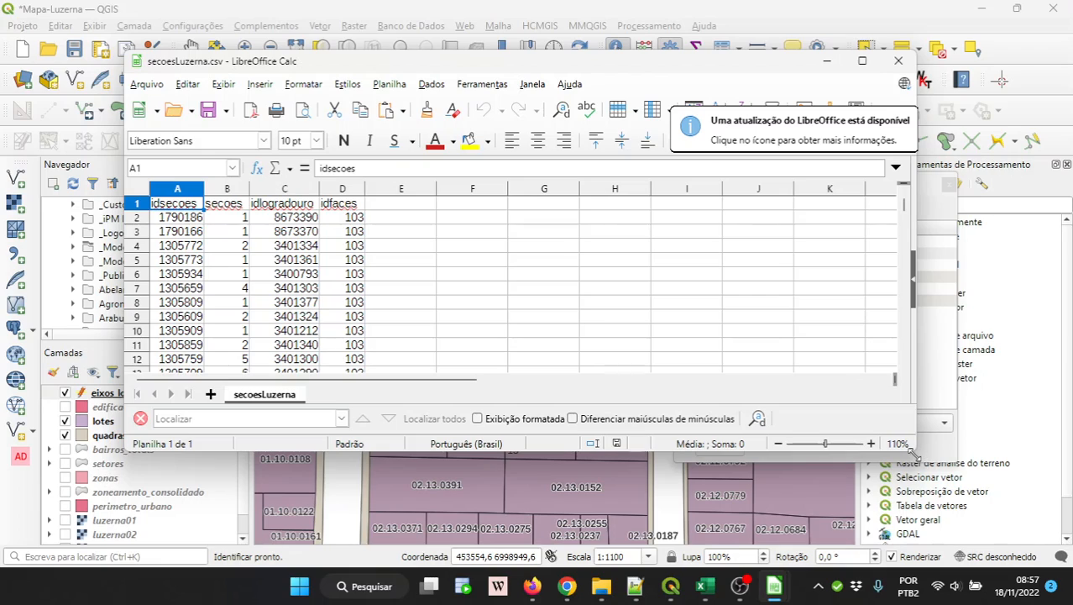
{"action": "left_click_drag", "start_coordinate": [914, 450], "coordinate": [767, 545]}
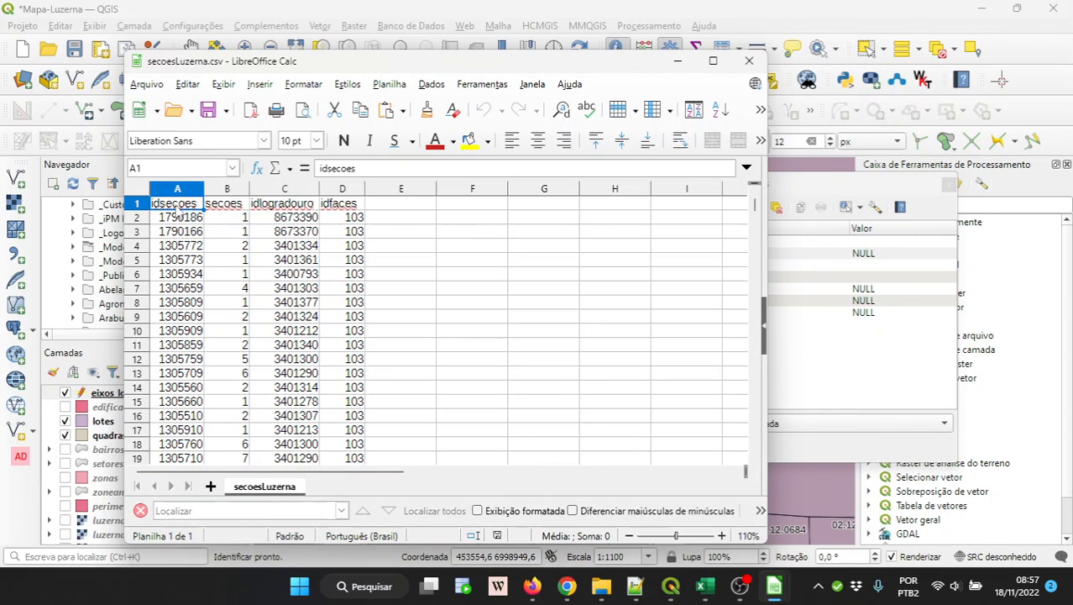
Step: Examine the section codes under idsecoes and the secoes, idlogradouro and idfaces columns of the section table
{"action": "left_click", "coordinate": [181, 220]}
{"action": "left_click", "coordinate": [182, 246]}
{"action": "left_click", "coordinate": [181, 274]}
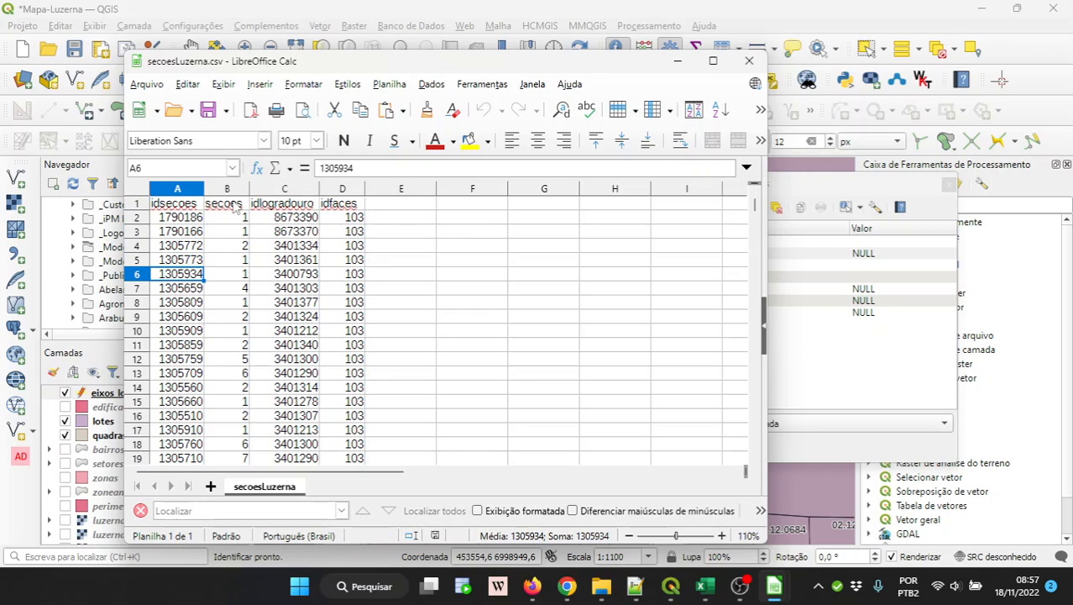
{"action": "left_click", "coordinate": [235, 204]}
{"action": "key", "text": "Right"}
{"action": "key", "text": "Right"}
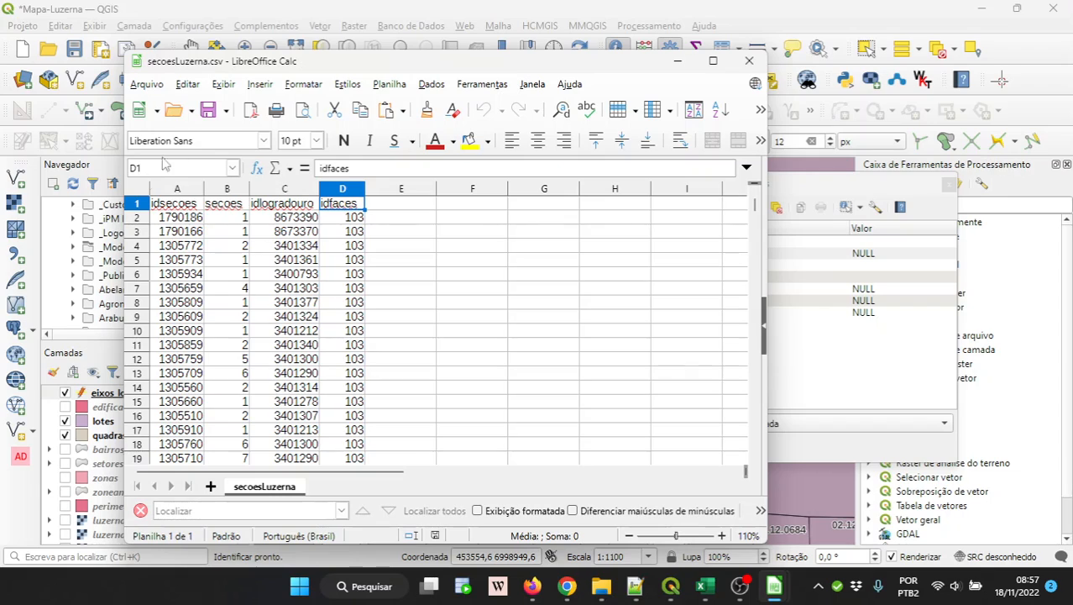
Step: Switch to imoveisLuzerna.csv in LibreOffice Calc and examine its columns through inscricaoimobiliariaformatada, checking the lot labels on the map behind it
{"action": "left_click", "coordinate": [680, 63]}
{"action": "mouse_move", "coordinate": [778, 590]}
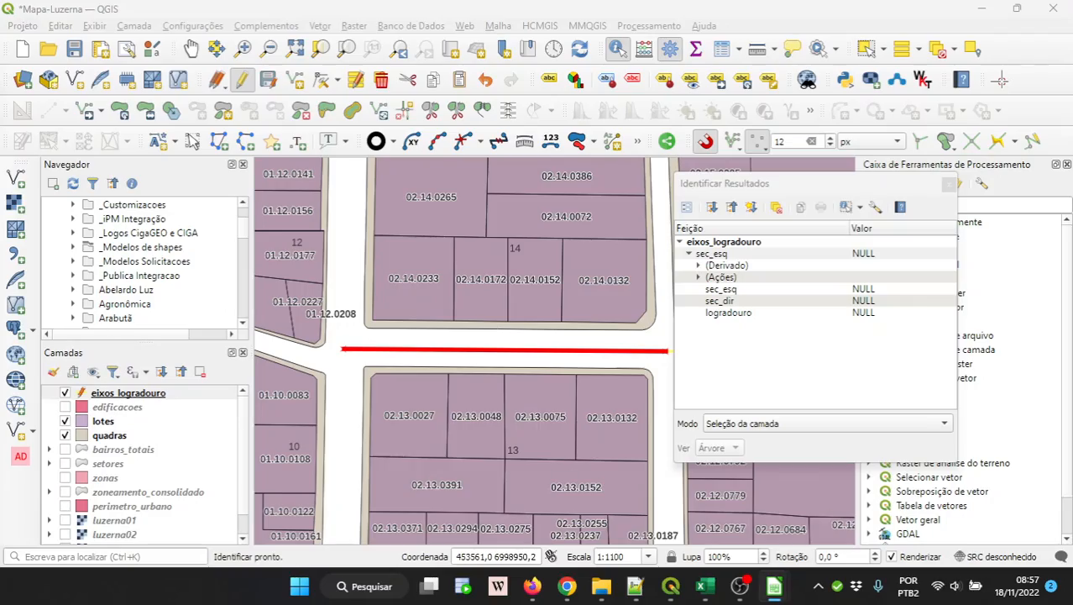
{"action": "left_click", "coordinate": [775, 586]}
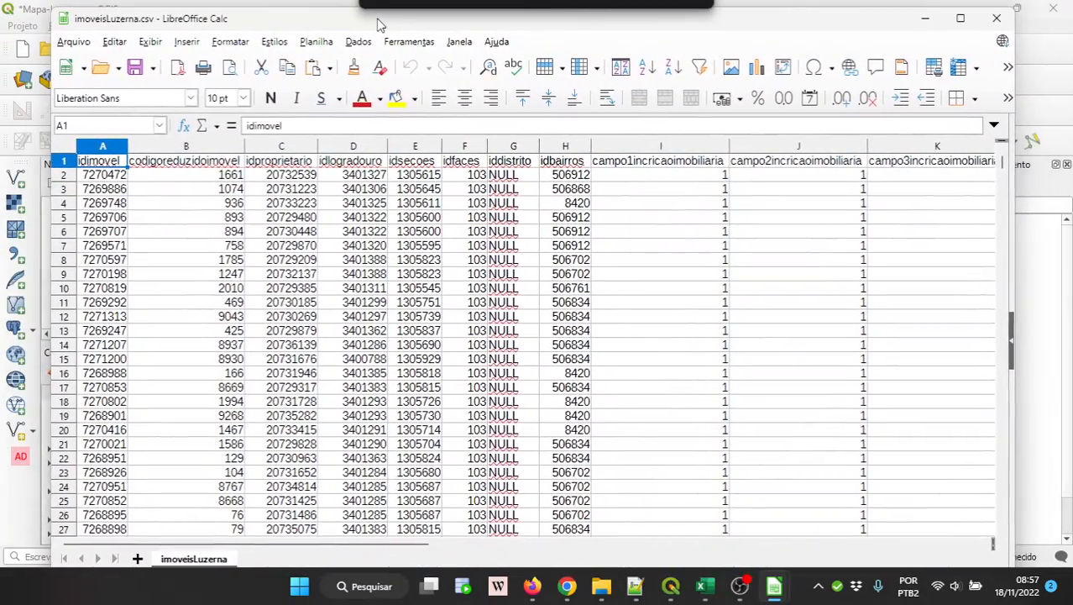
{"action": "left_click_drag", "start_coordinate": [380, 23], "coordinate": [353, 26]}
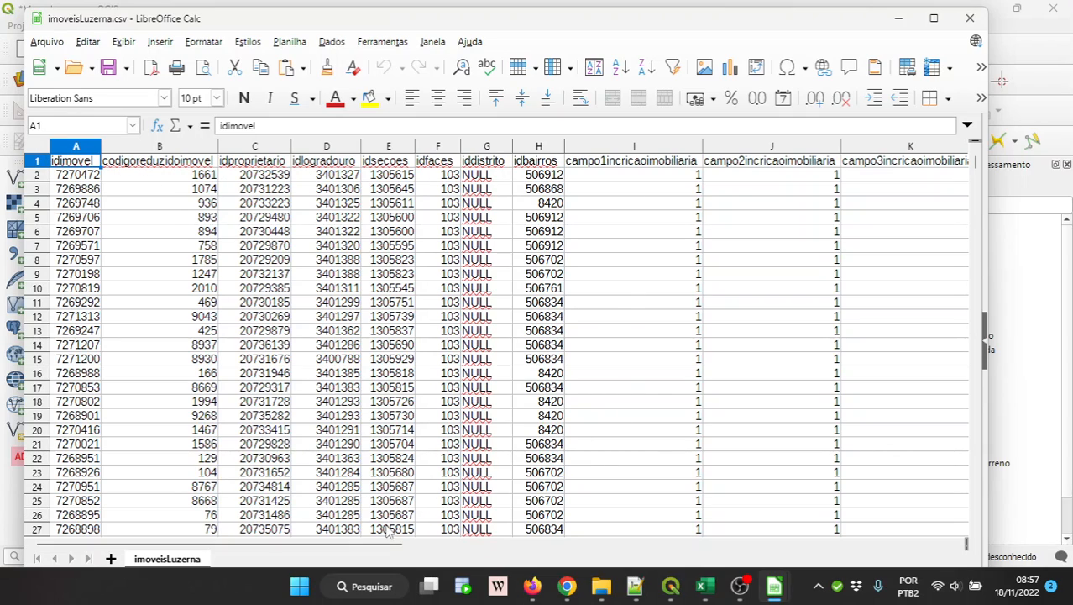
{"action": "left_click_drag", "start_coordinate": [363, 545], "coordinate": [753, 582]}
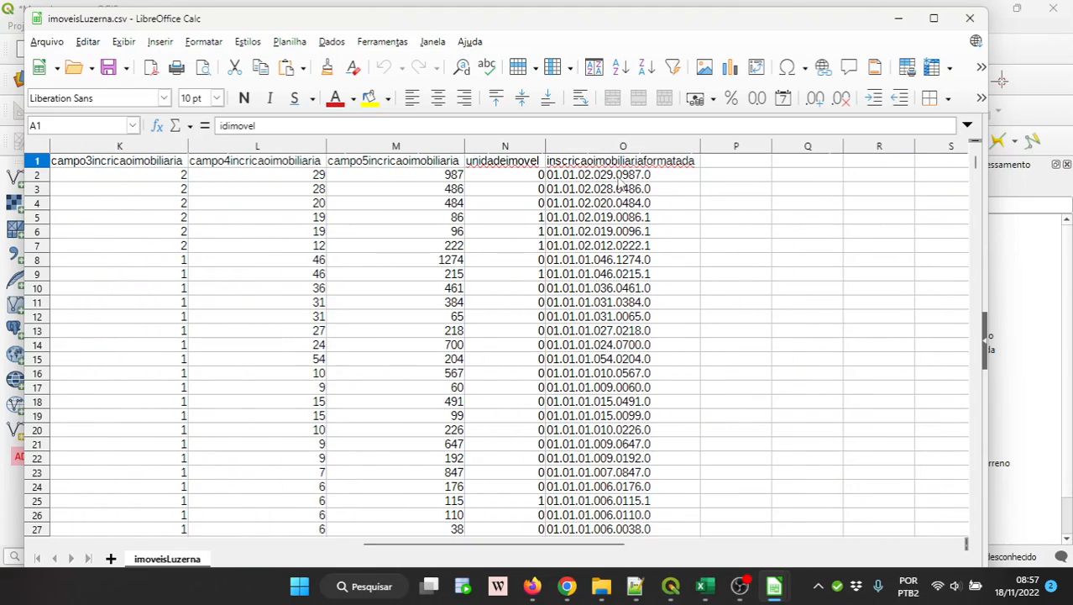
{"action": "left_click_drag", "start_coordinate": [524, 21], "coordinate": [571, 315]}
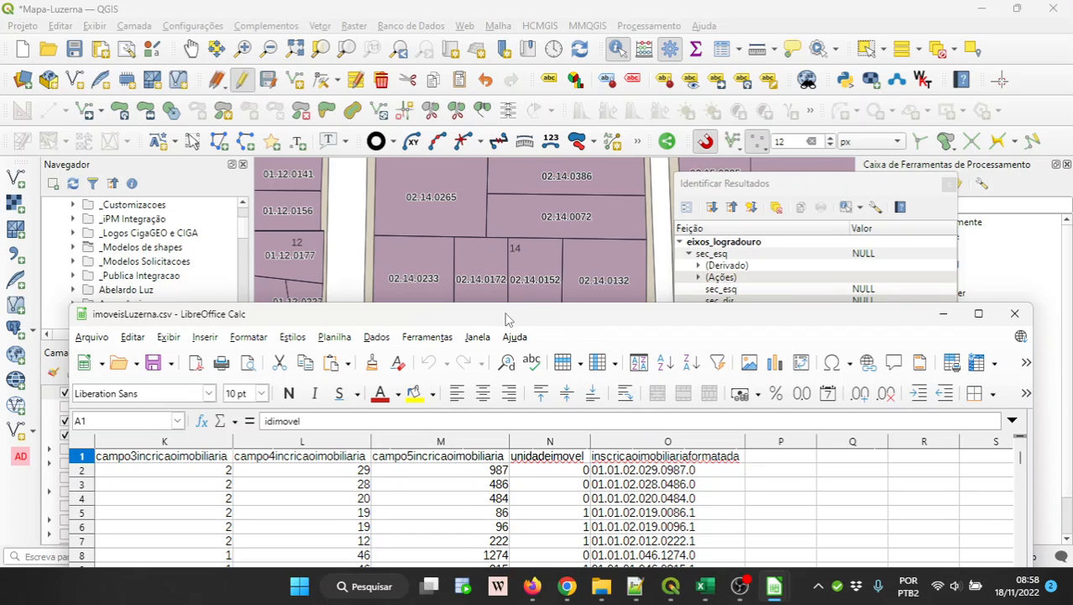
Step: Examine the idsecoes codes in the property table and how they relate to the inscricaoimobiliariaformatada entries
{"action": "left_click_drag", "start_coordinate": [508, 317], "coordinate": [527, 34]}
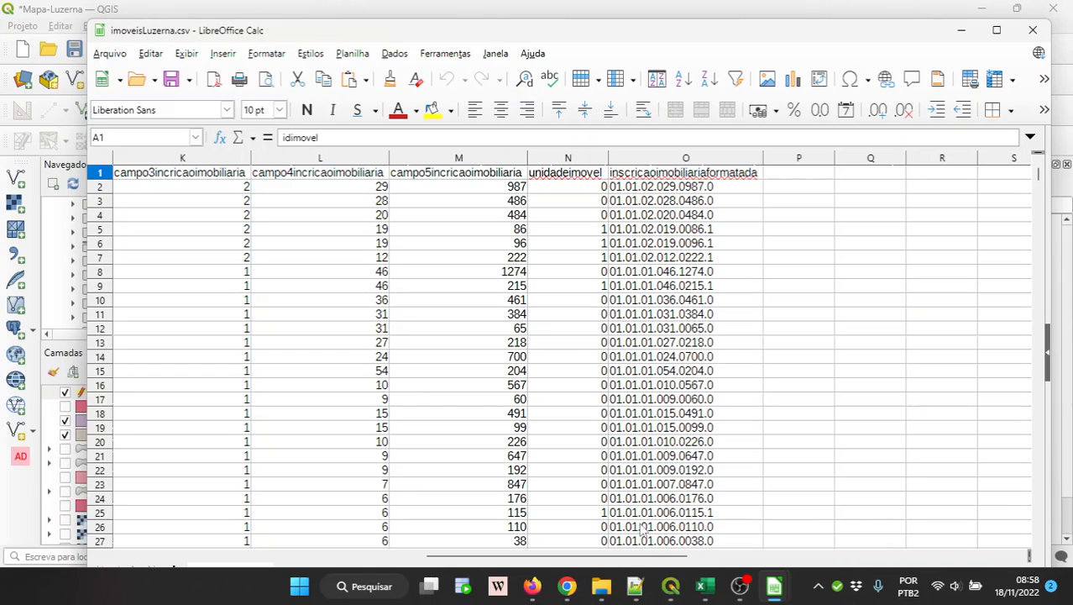
{"action": "left_click_drag", "start_coordinate": [631, 557], "coordinate": [332, 561]}
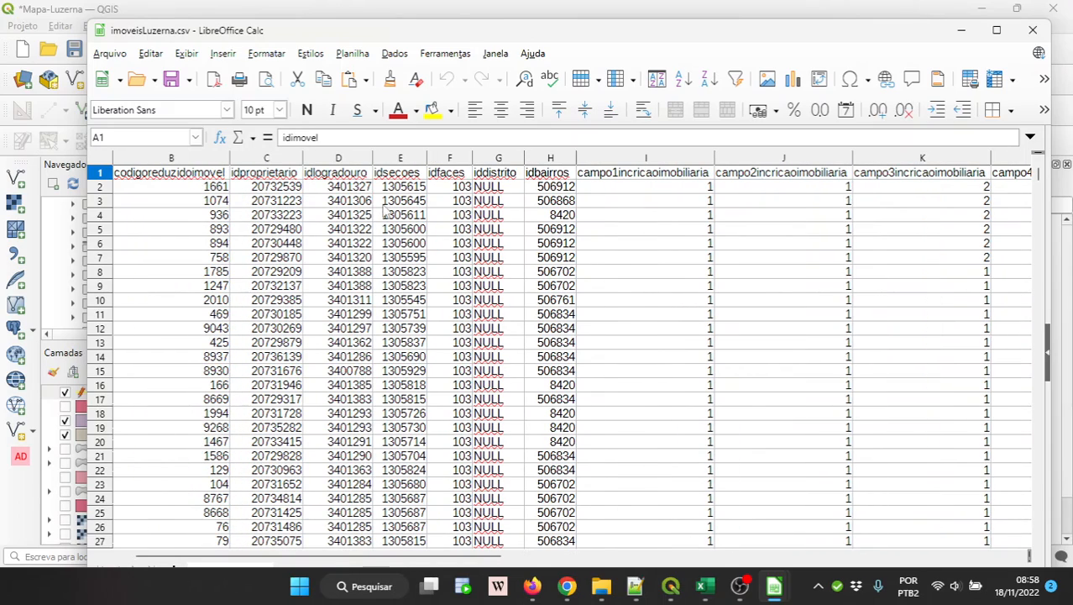
{"action": "left_click", "coordinate": [393, 174]}
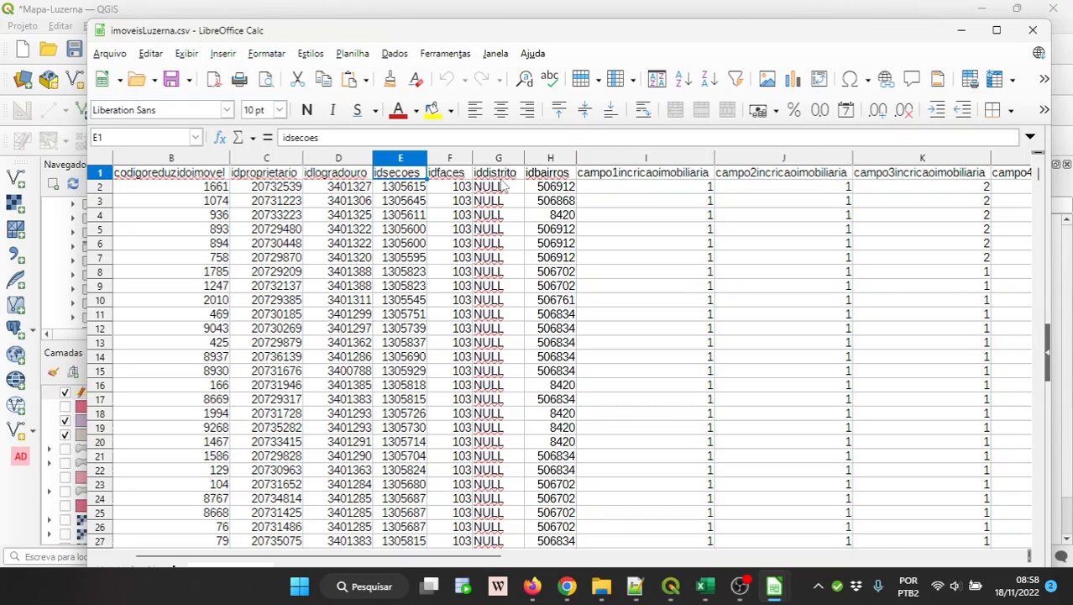
{"action": "left_click", "coordinate": [417, 204]}
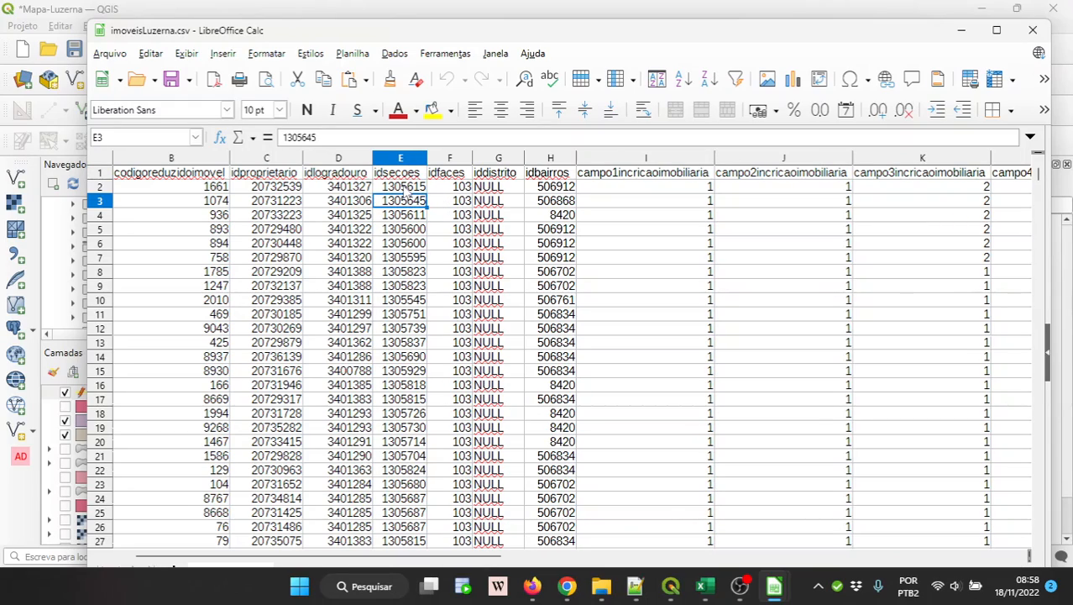
{"action": "left_click", "coordinate": [404, 188]}
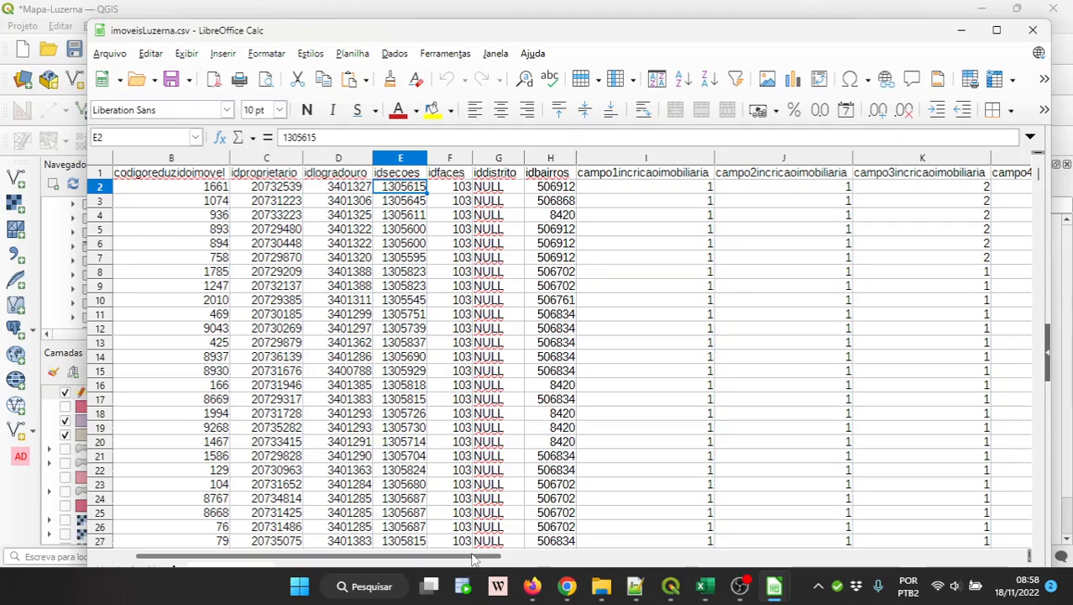
{"action": "left_click_drag", "start_coordinate": [475, 559], "coordinate": [798, 561]}
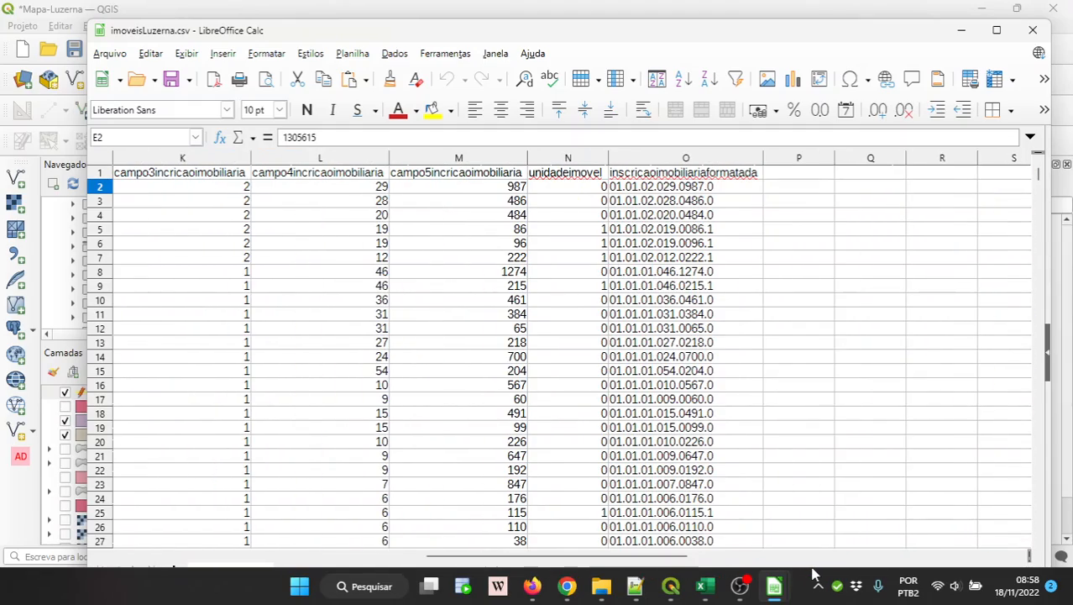
Step: Shrink the imoveisLuzerna.csv window beside the map so the inscricaoimobiliariaformatada column and the lots of blocks 14 and 13 are both readable
{"action": "left_click_drag", "start_coordinate": [424, 37], "coordinate": [284, 81]}
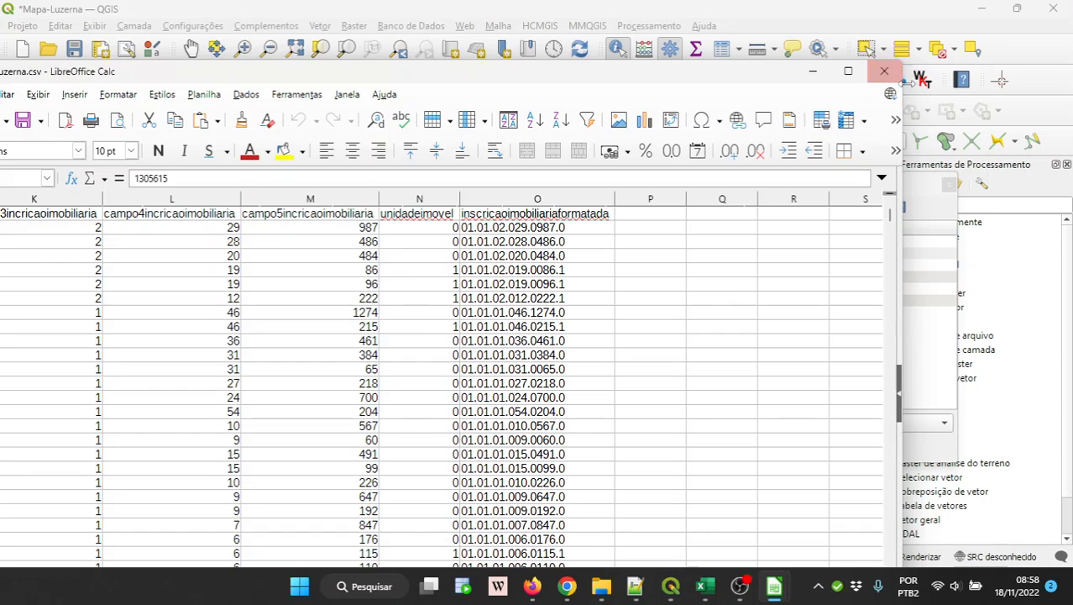
{"action": "left_click_drag", "start_coordinate": [905, 82], "coordinate": [455, 94]}
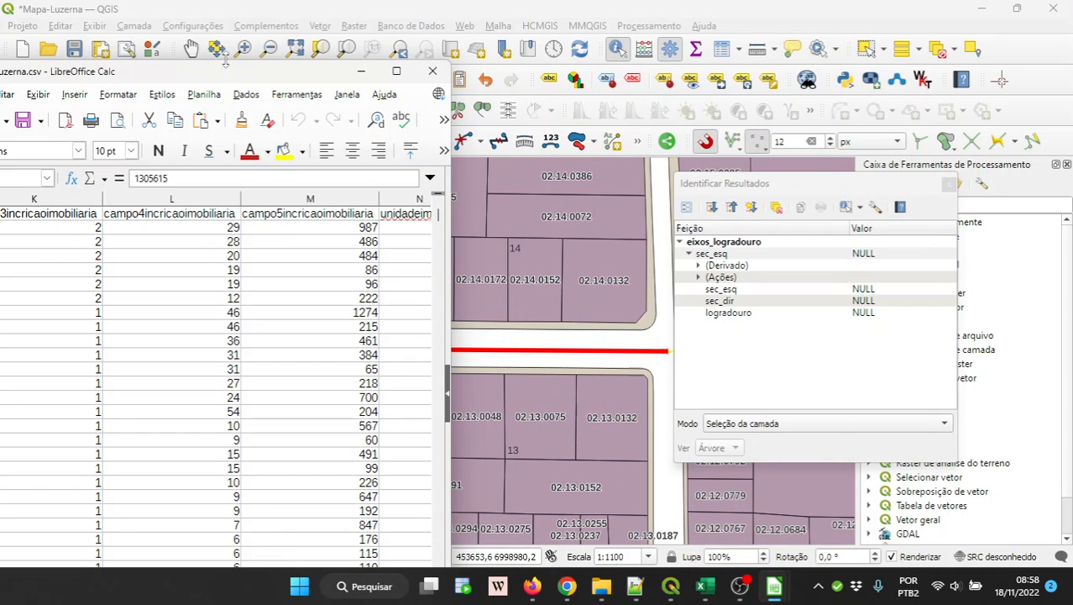
{"action": "mouse_move", "coordinate": [227, 76]}
{"action": "left_mouse_down"}
{"action": "mouse_move", "coordinate": [227, 226]}
{"action": "mouse_move", "coordinate": [233, 95]}
{"action": "left_mouse_up"}
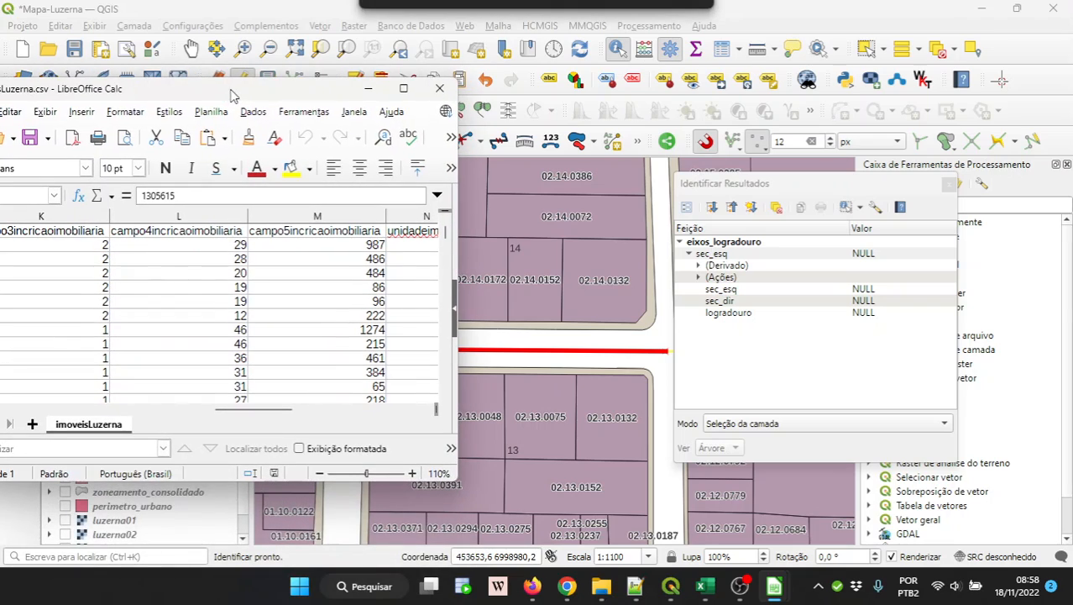
{"action": "left_click_drag", "start_coordinate": [255, 410], "coordinate": [327, 419]}
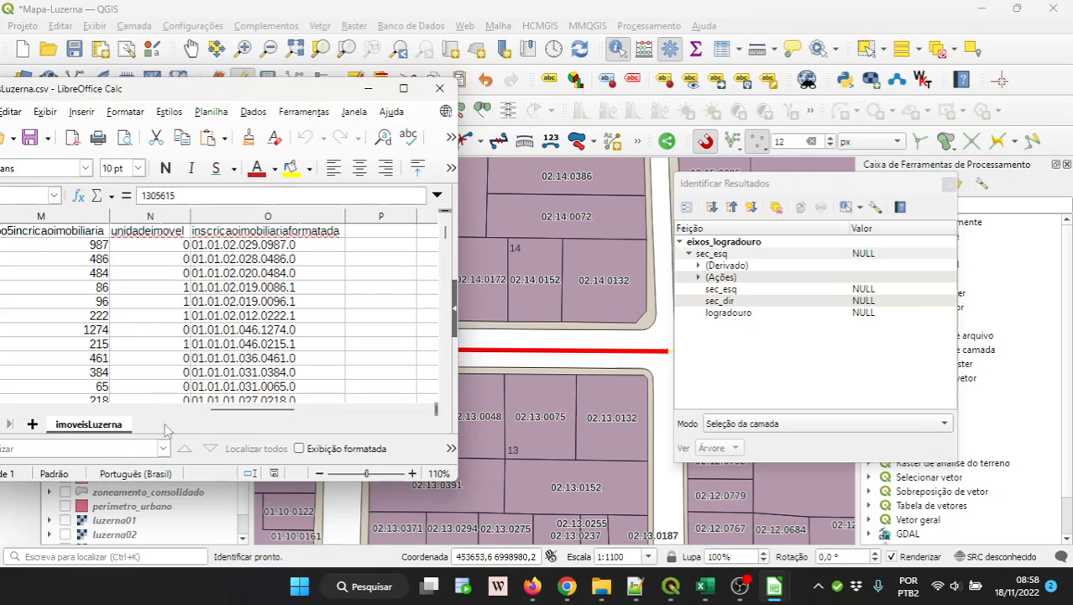
Step: Add an AutoFilter to the inscricaoimobiliariaformatada column of the property table
{"action": "left_click", "coordinate": [269, 218]}
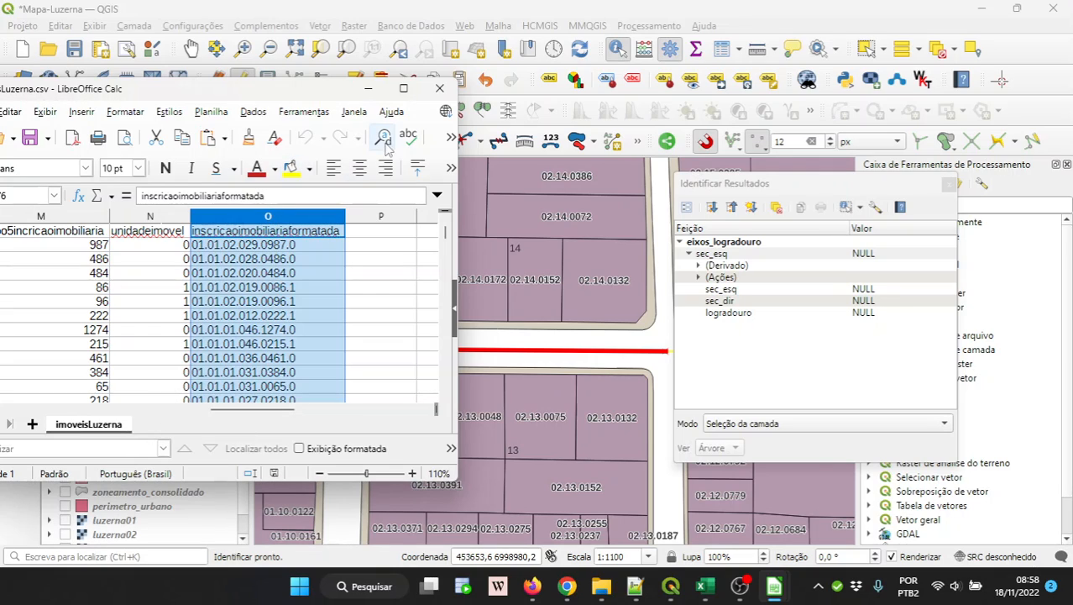
{"action": "left_click", "coordinate": [451, 138]}
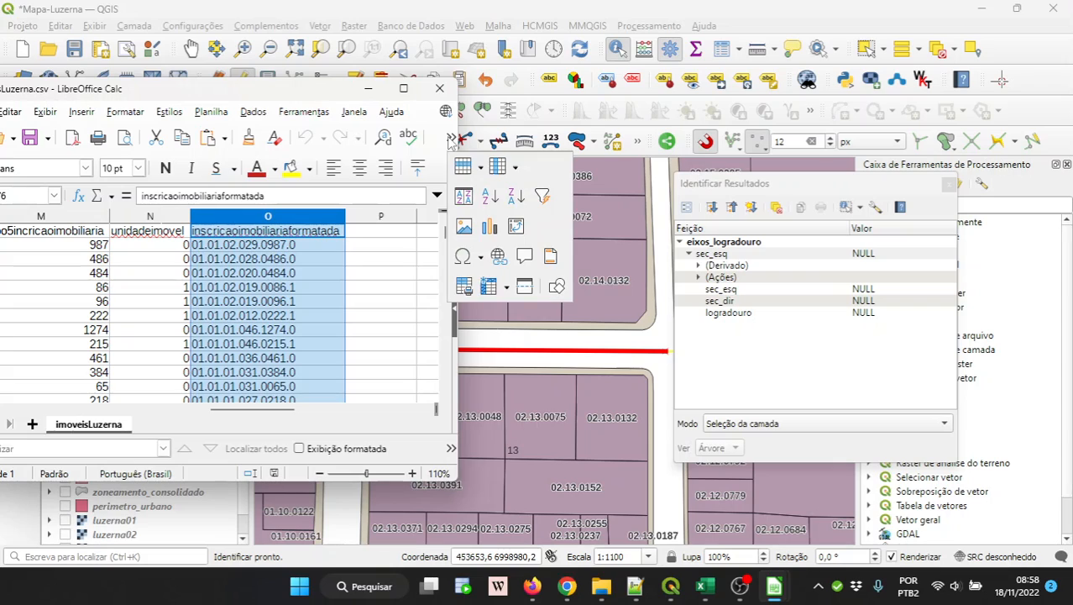
{"action": "left_click", "coordinate": [543, 197]}
{"action": "left_click", "coordinate": [231, 316]}
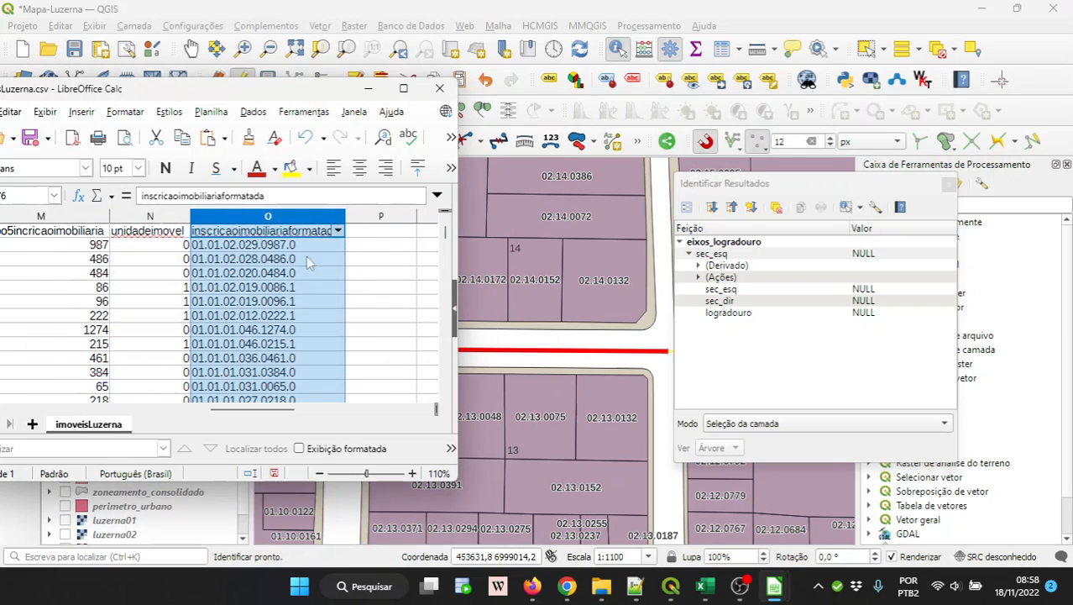
{"action": "left_click", "coordinate": [290, 273]}
Step: Filter inscricaoimobiliariaformatada for 14.0152 to list only the units of that lot in block 14
{"action": "left_click", "coordinate": [338, 231]}
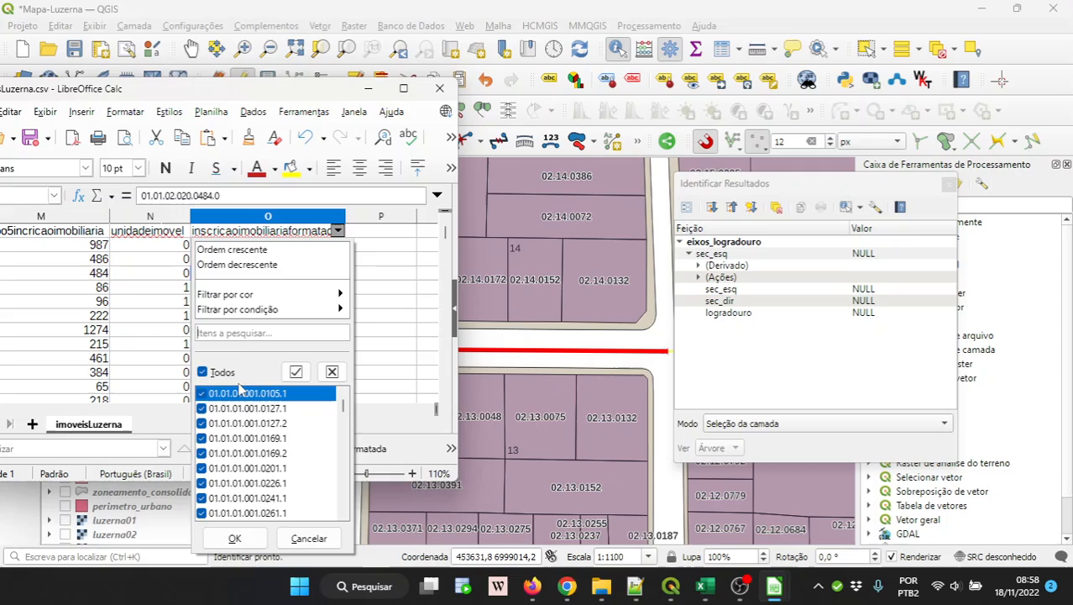
{"action": "left_click", "coordinate": [252, 334]}
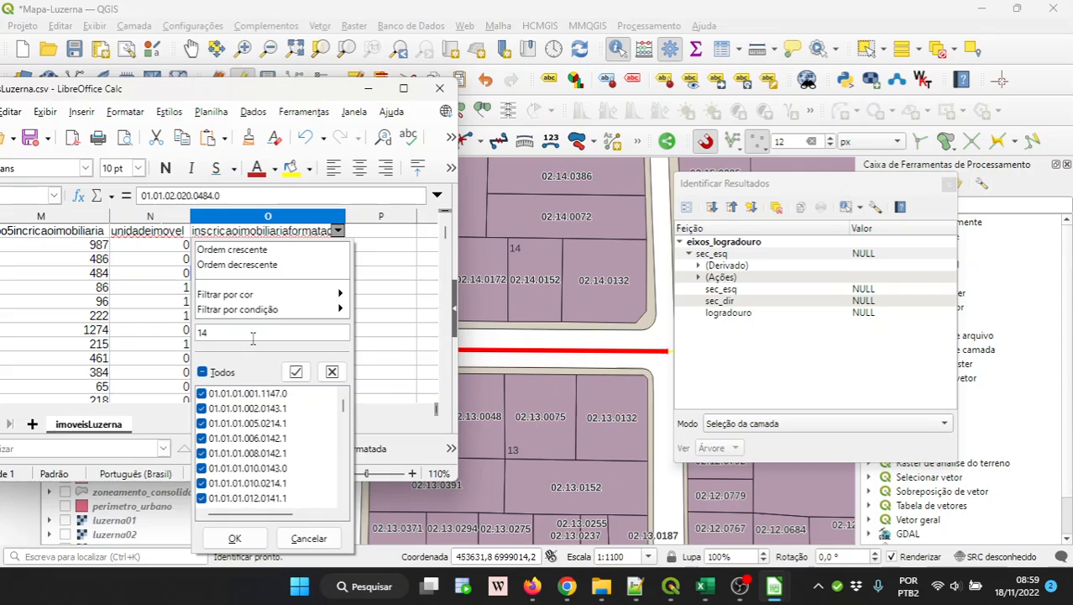
{"action": "type", "text": "14."}
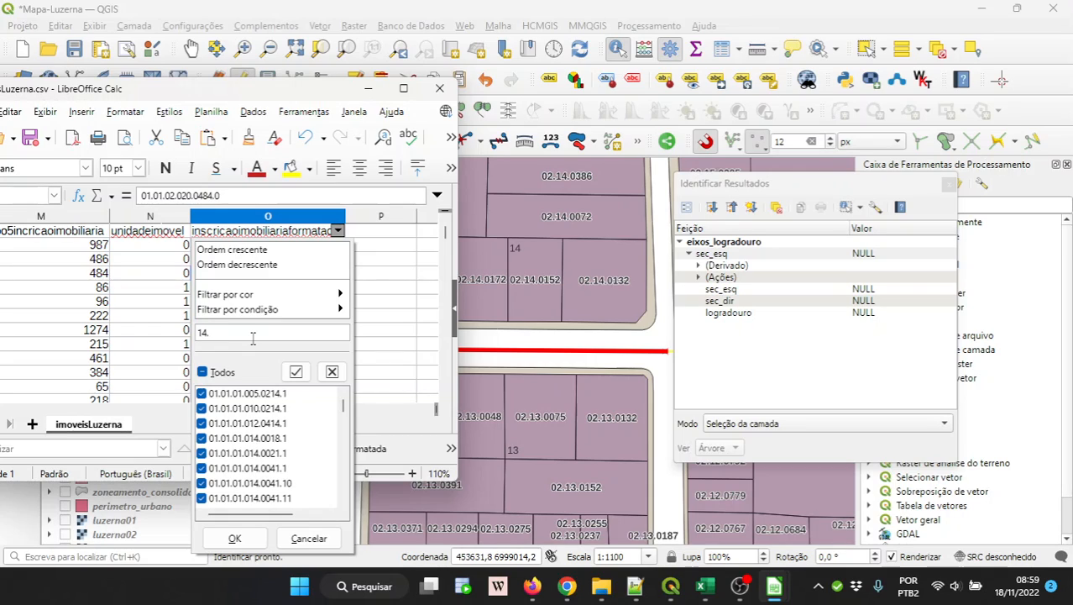
{"action": "type", "text": "01"}
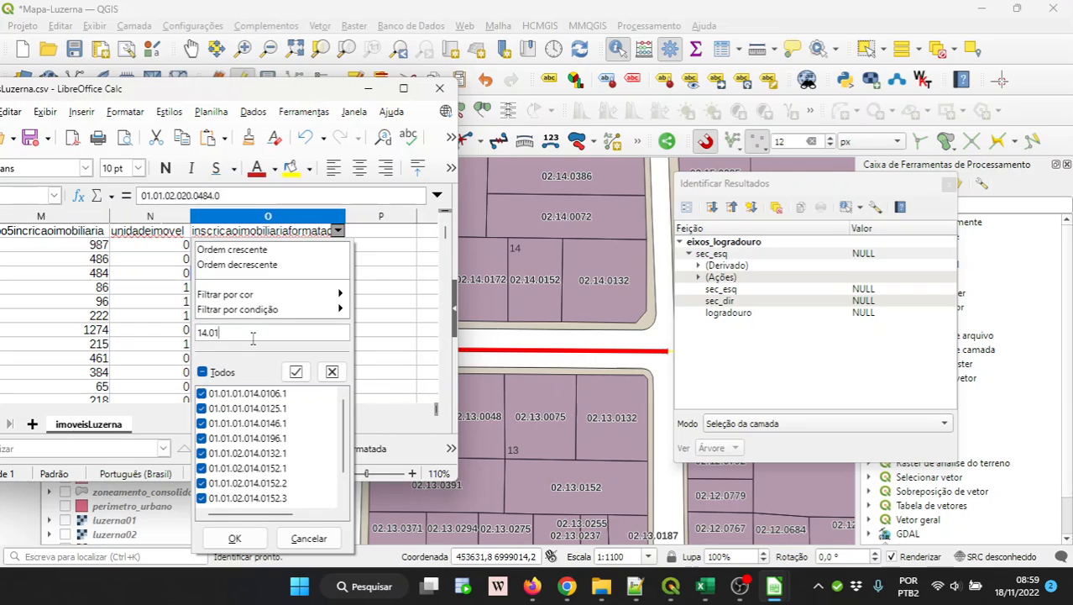
{"action": "type", "text": "52"}
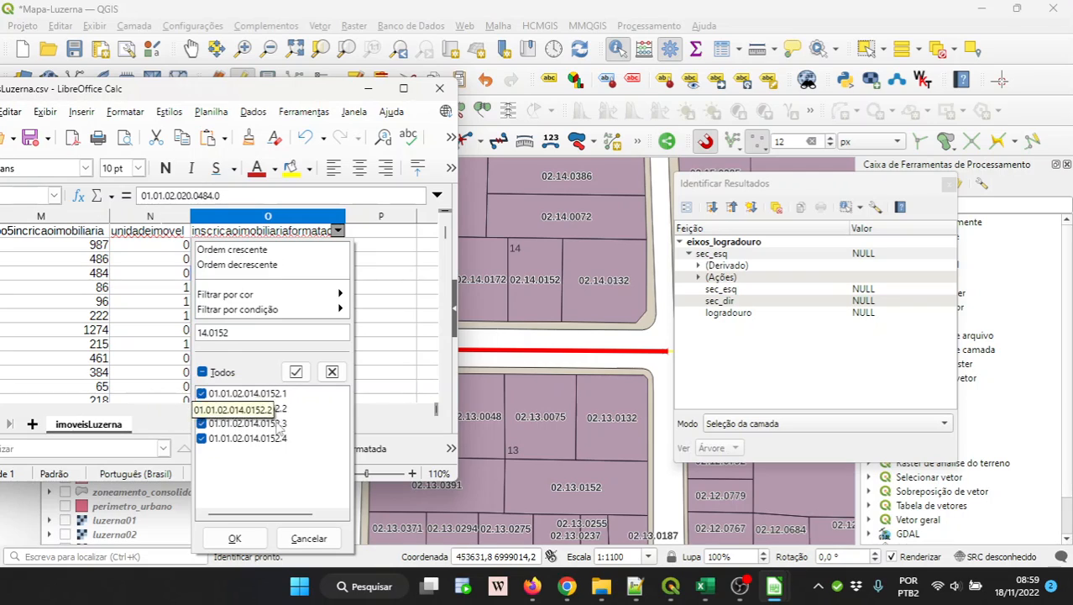
{"action": "left_click", "coordinate": [236, 539]}
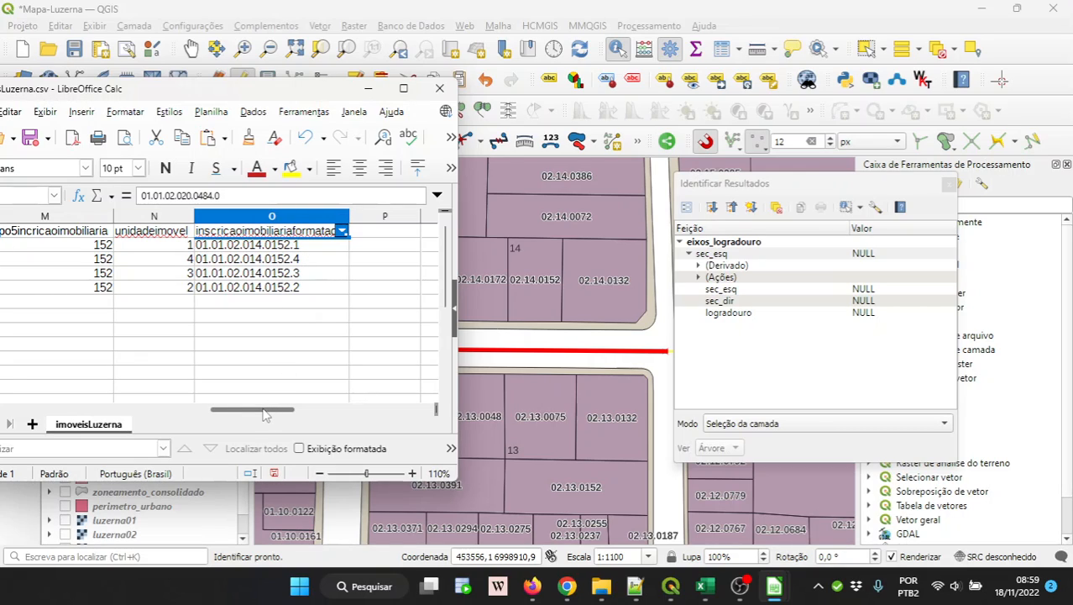
Step: Copy the idsecoes code 1305581 from the first filtered row of lot 14.0152
{"action": "left_click_drag", "start_coordinate": [264, 418], "coordinate": [71, 411]}
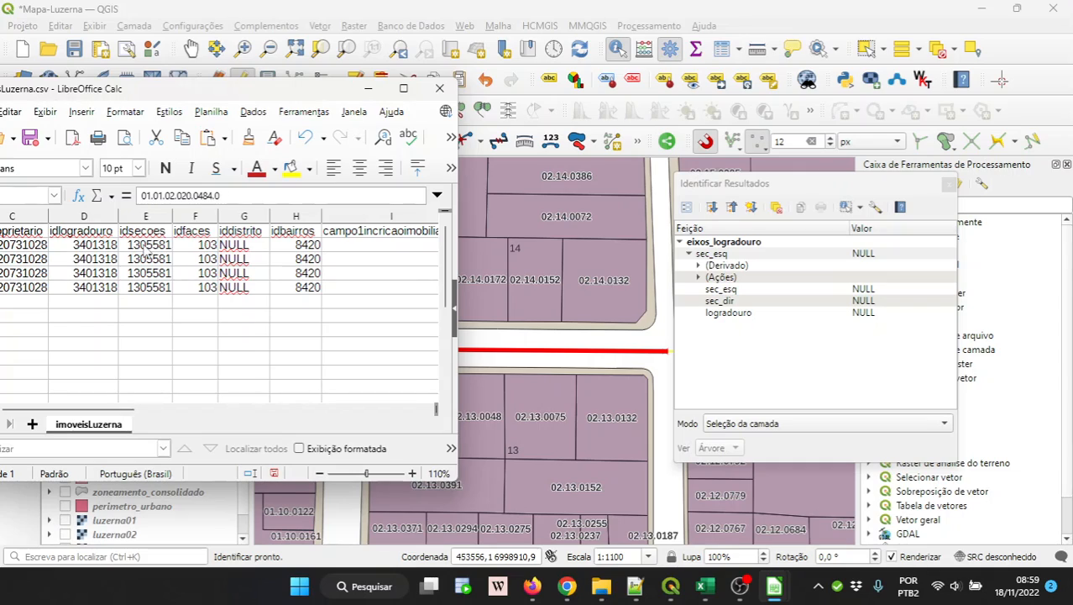
{"action": "left_click", "coordinate": [141, 246]}
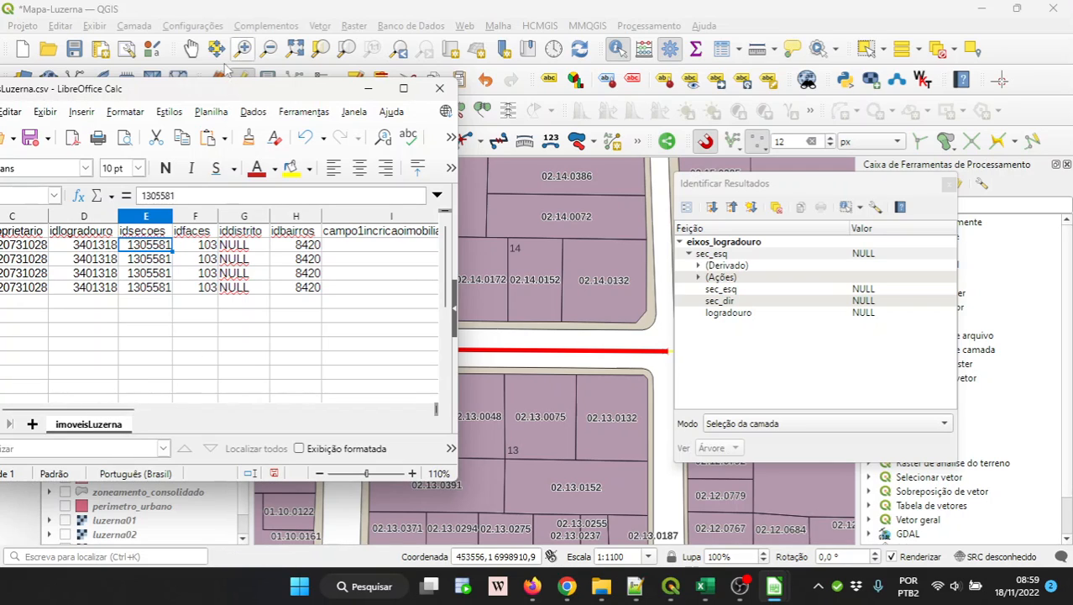
{"action": "left_click_drag", "start_coordinate": [203, 100], "coordinate": [247, 99]}
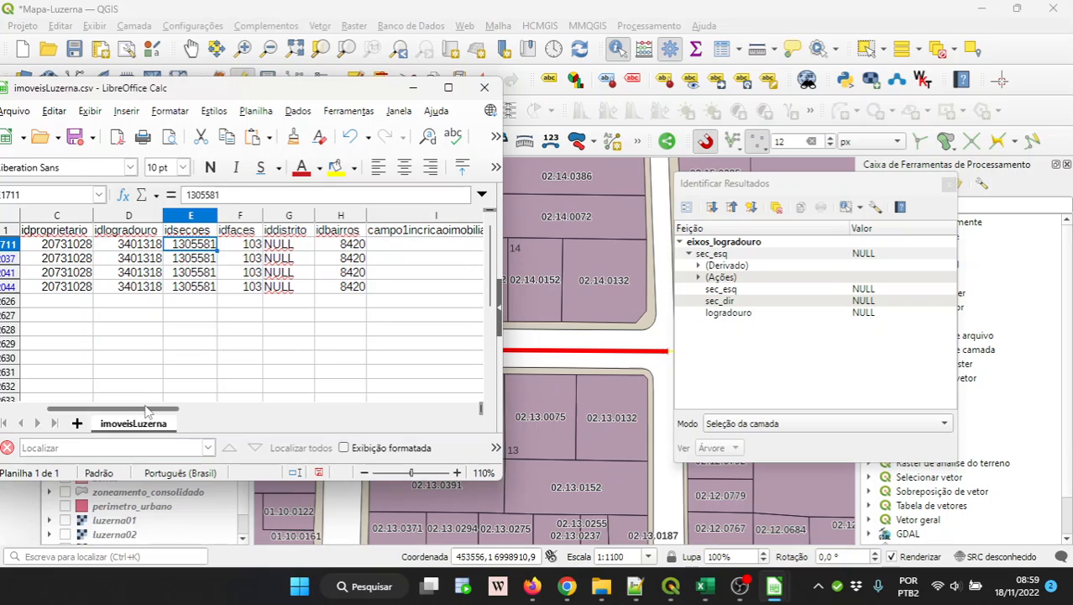
{"action": "double_click", "coordinate": [199, 245]}
{"action": "double_click", "coordinate": [198, 245]}
{"action": "key", "text": "ctrl+c"}
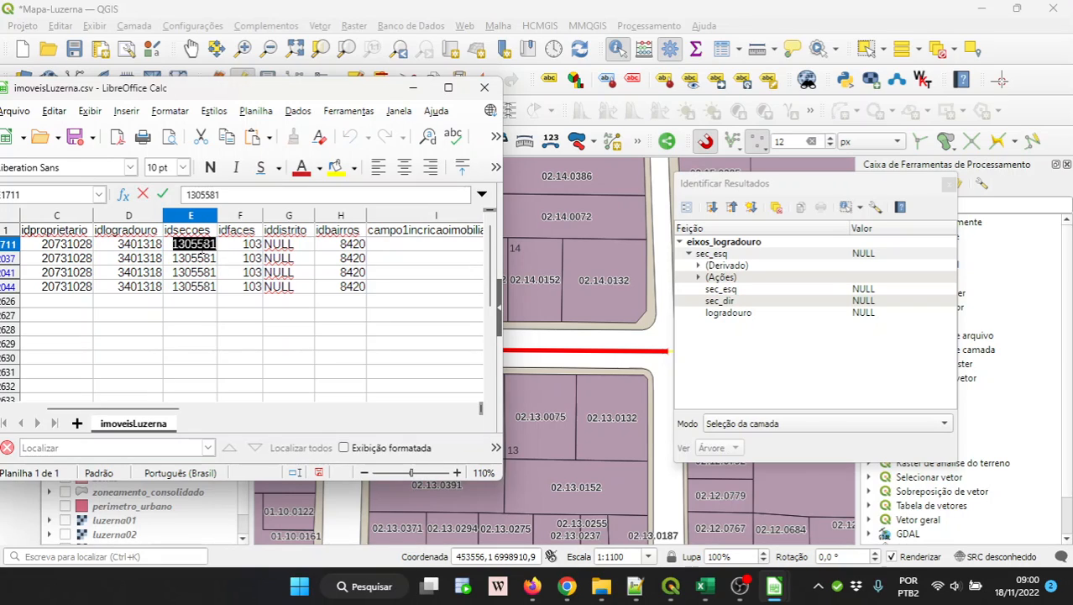
Step: Return to QGIS and set both sec_esq and sec_dir of the identified centreline between blocks 14 and 13 to 1305581
{"action": "left_click", "coordinate": [412, 87]}
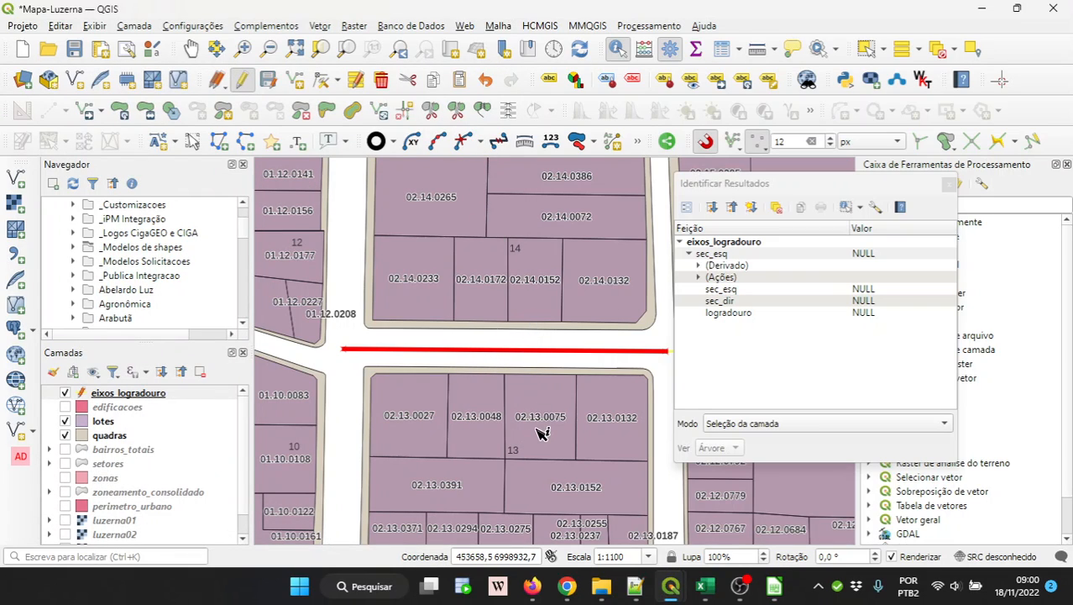
{"action": "left_click", "coordinate": [687, 207]}
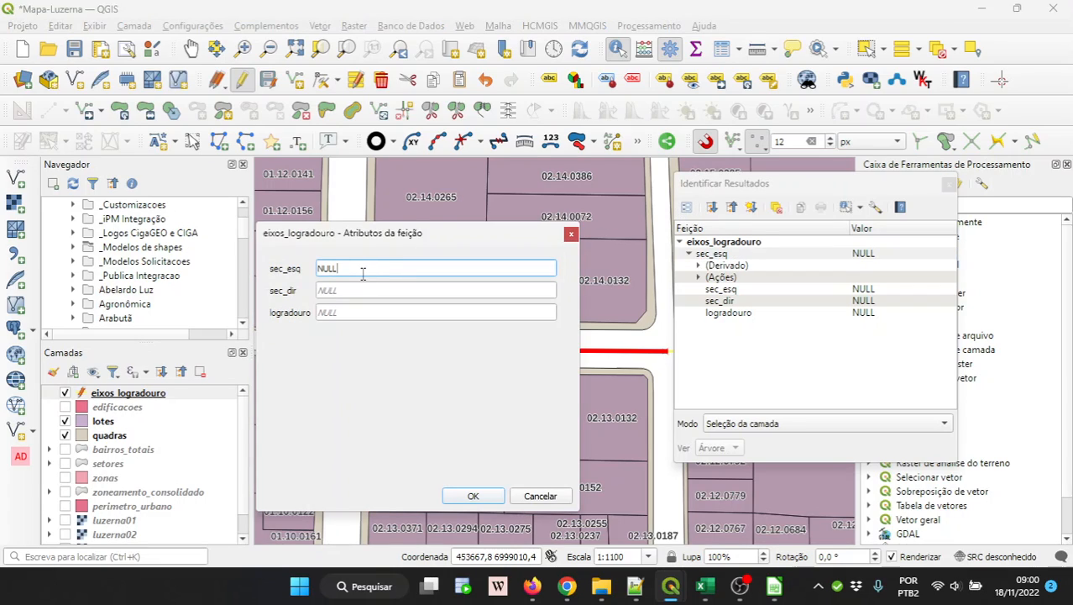
{"action": "left_click_drag", "start_coordinate": [354, 273], "coordinate": [215, 267]}
{"action": "key", "text": "ctrl+v"}
{"action": "left_click_drag", "start_coordinate": [340, 294], "coordinate": [248, 290]}
{"action": "key", "text": "ctrl+v"}
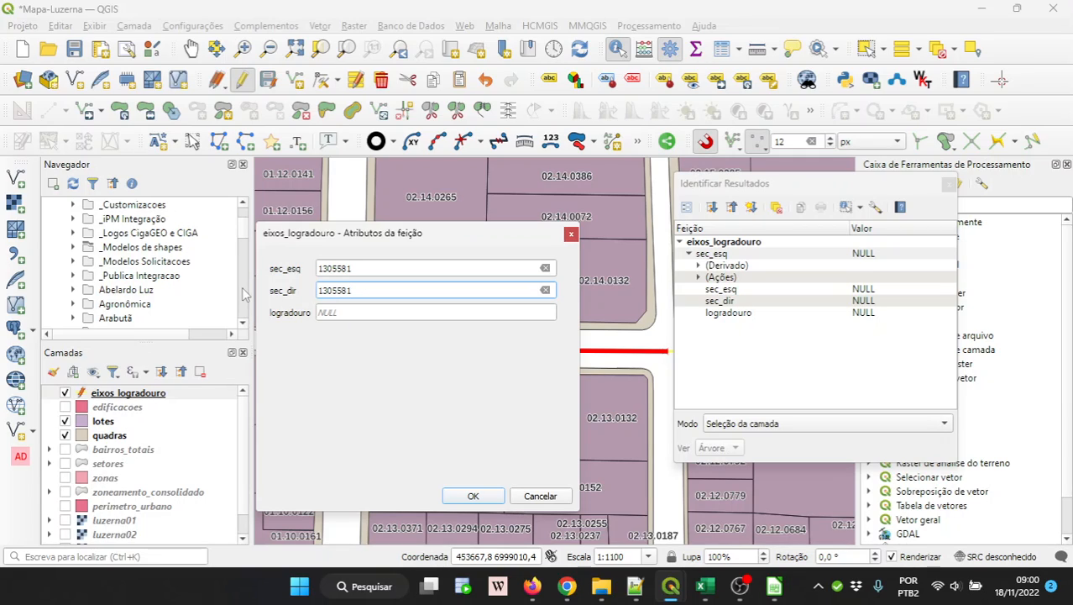
{"action": "left_click", "coordinate": [473, 496]}
Step: Switch to imoveisLuzerna.csv in LibreOffice Calc and filter inscricaoimobiliariaformatada for 13.0075 to list that lot in block 13
{"action": "mouse_move", "coordinate": [773, 589]}
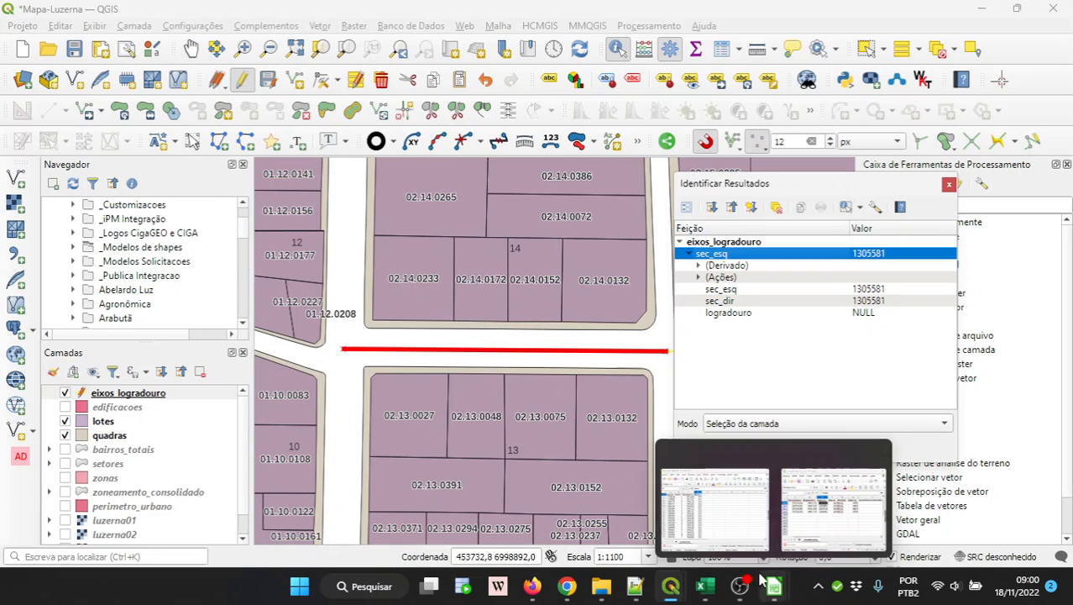
{"action": "left_click", "coordinate": [833, 504]}
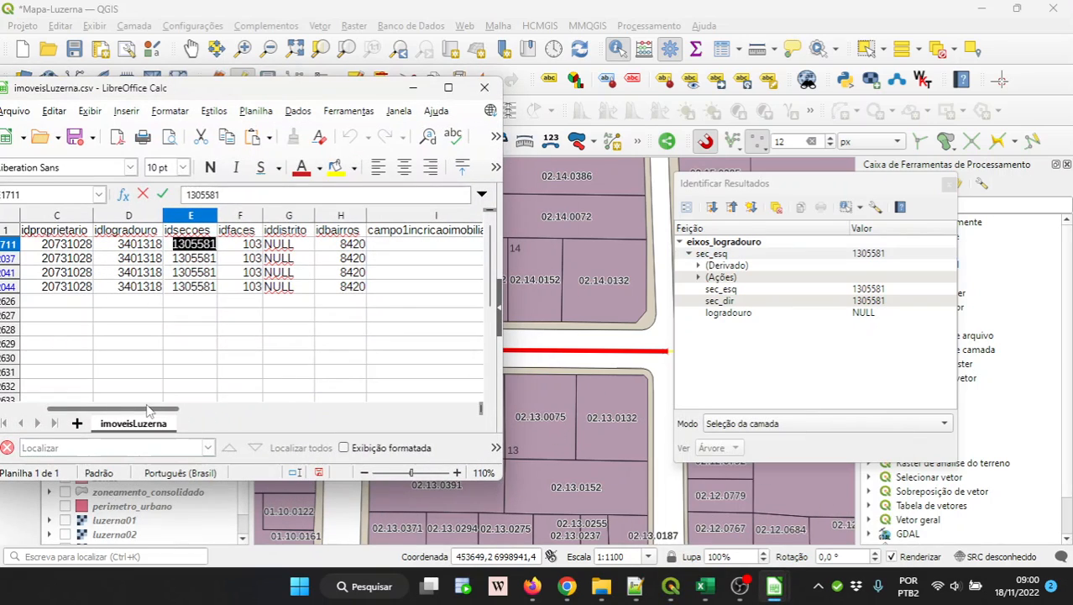
{"action": "left_click_drag", "start_coordinate": [152, 410], "coordinate": [401, 419]}
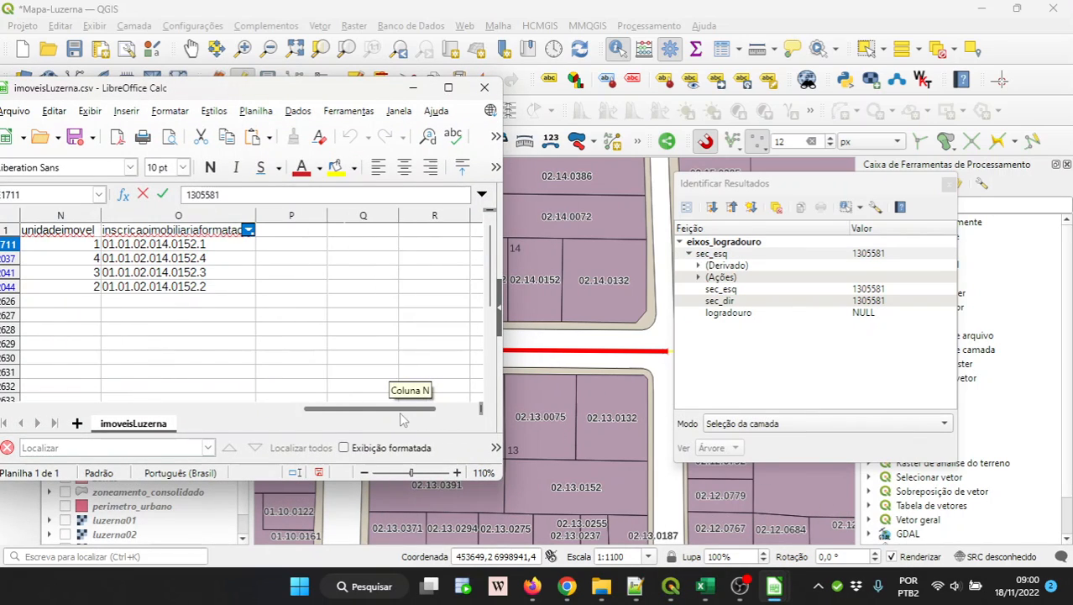
{"action": "left_click", "coordinate": [249, 230]}
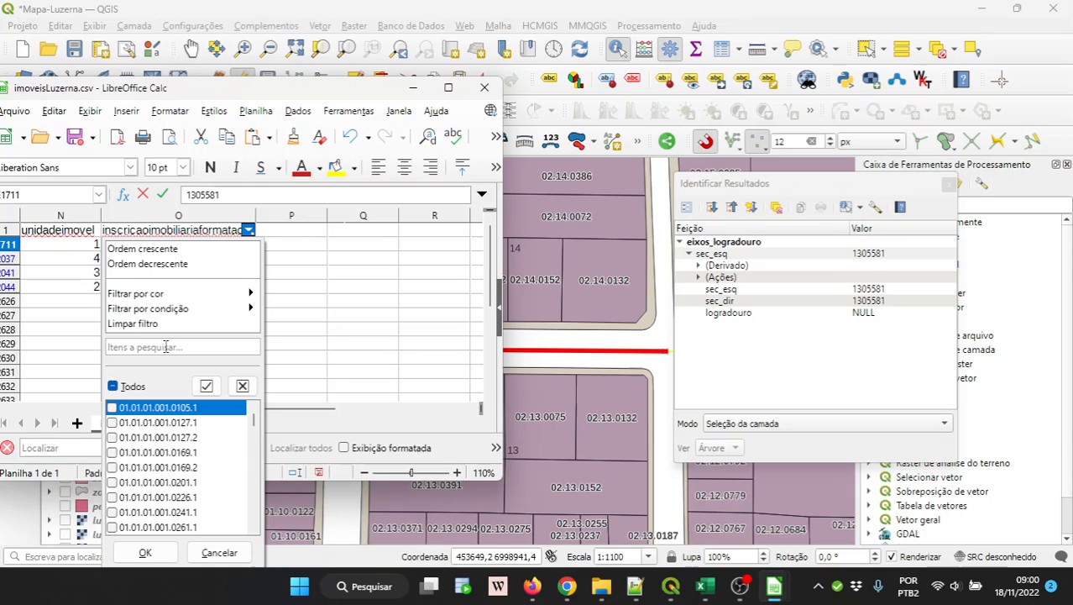
{"action": "type", "text": "13,"}
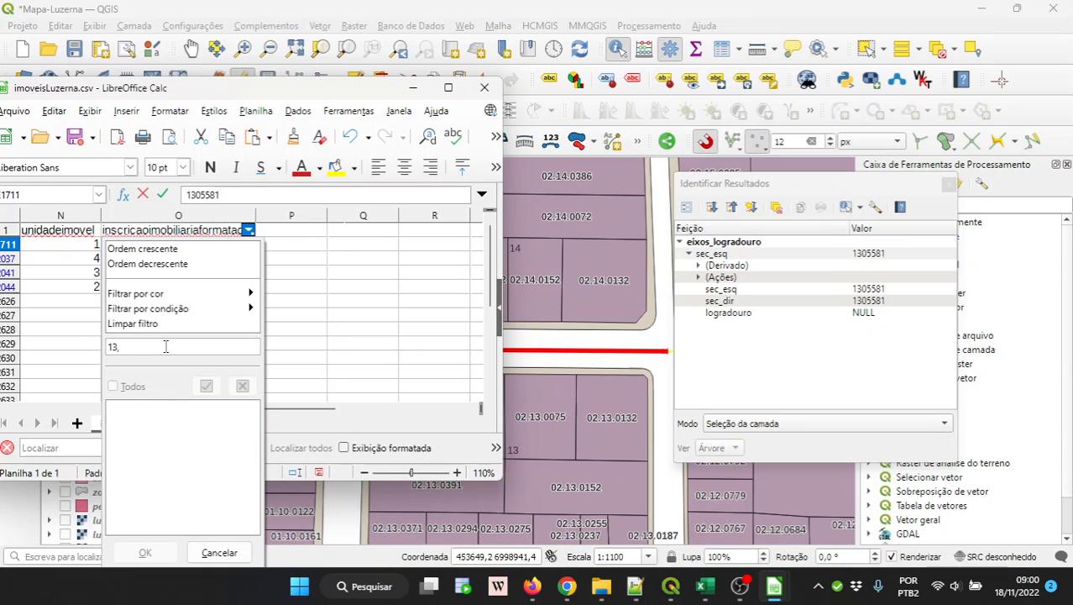
{"action": "key", "text": "BackSpace"}
{"action": "type", "text": "."}
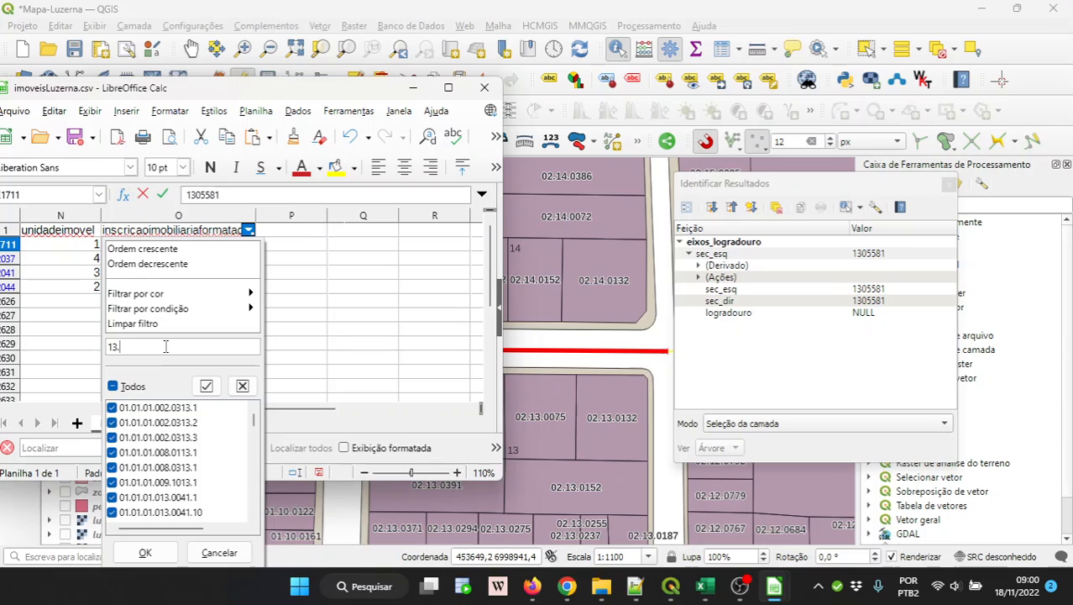
{"action": "type", "text": "0075"}
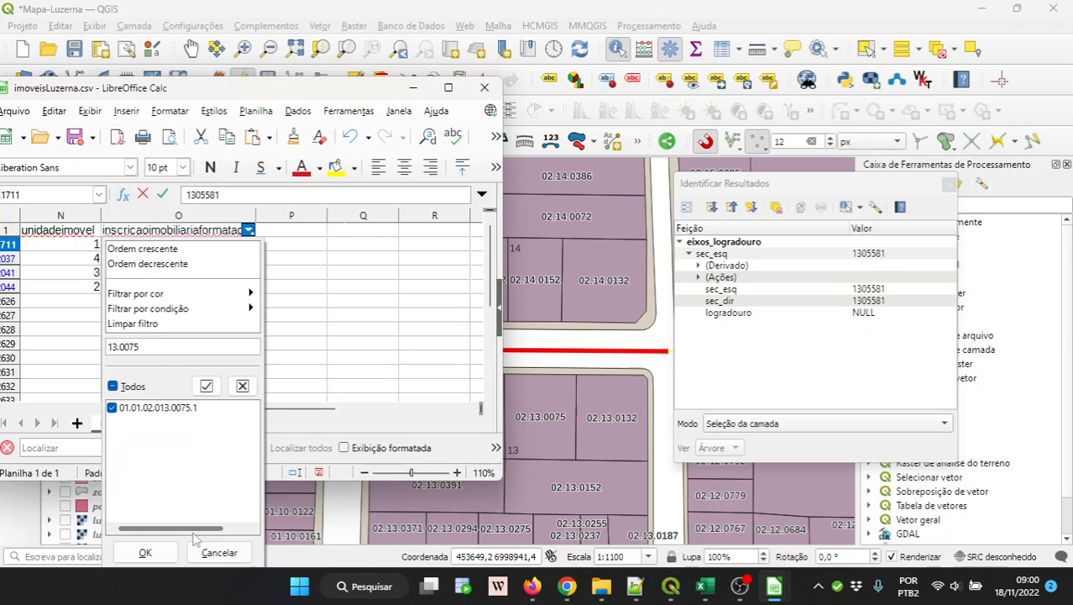
{"action": "left_click", "coordinate": [147, 552]}
Step: Copy the idsecoes code 1305580 from the filtered row of lot 13.0075
{"action": "left_click_drag", "start_coordinate": [271, 413], "coordinate": [116, 411]}
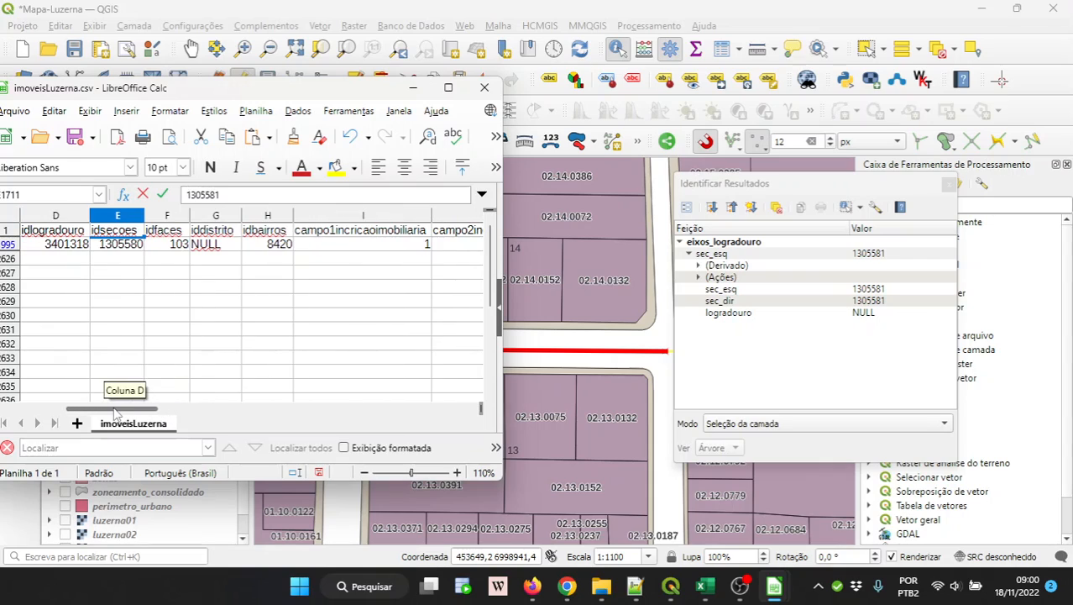
{"action": "left_click", "coordinate": [123, 249]}
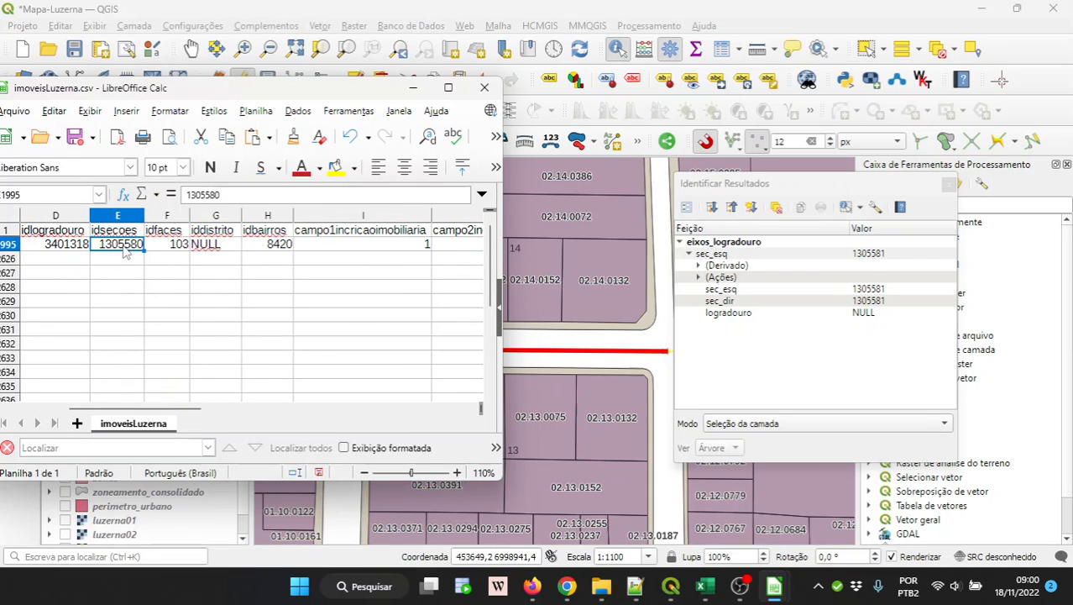
{"action": "double_click", "coordinate": [124, 247]}
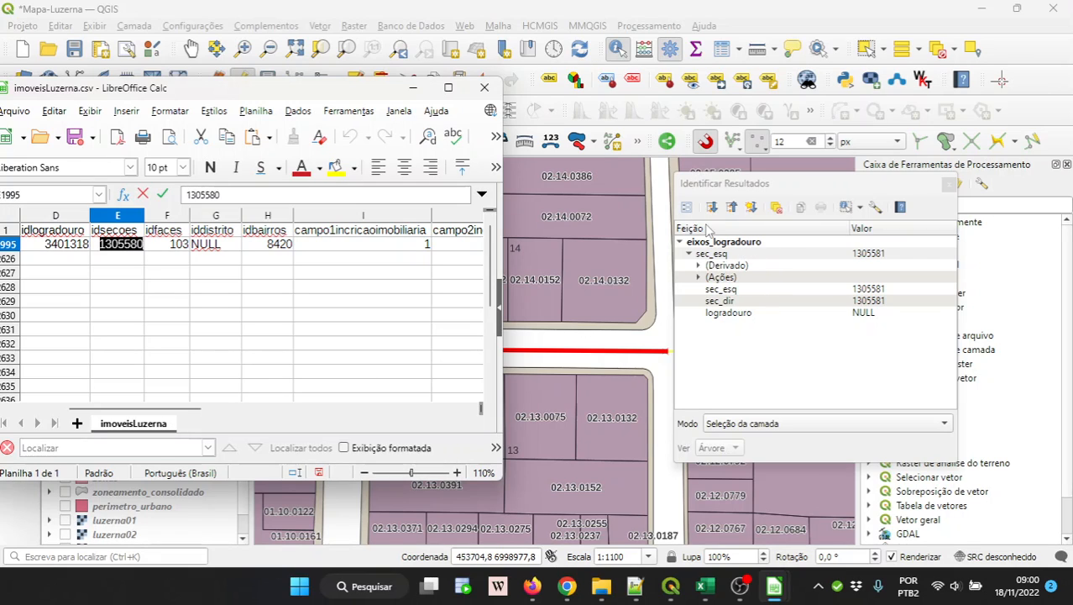
Step: Return to QGIS and set sec_dir of the identified centreline between blocks 14 and 13 to 1305580
{"action": "double_click", "coordinate": [710, 253]}
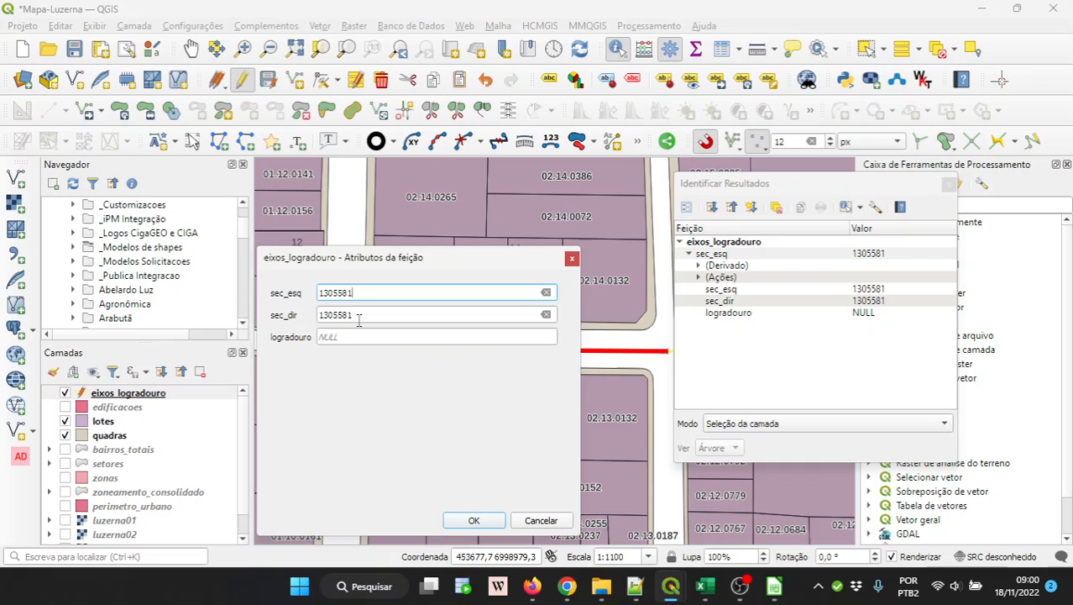
{"action": "key", "text": "Tab"}
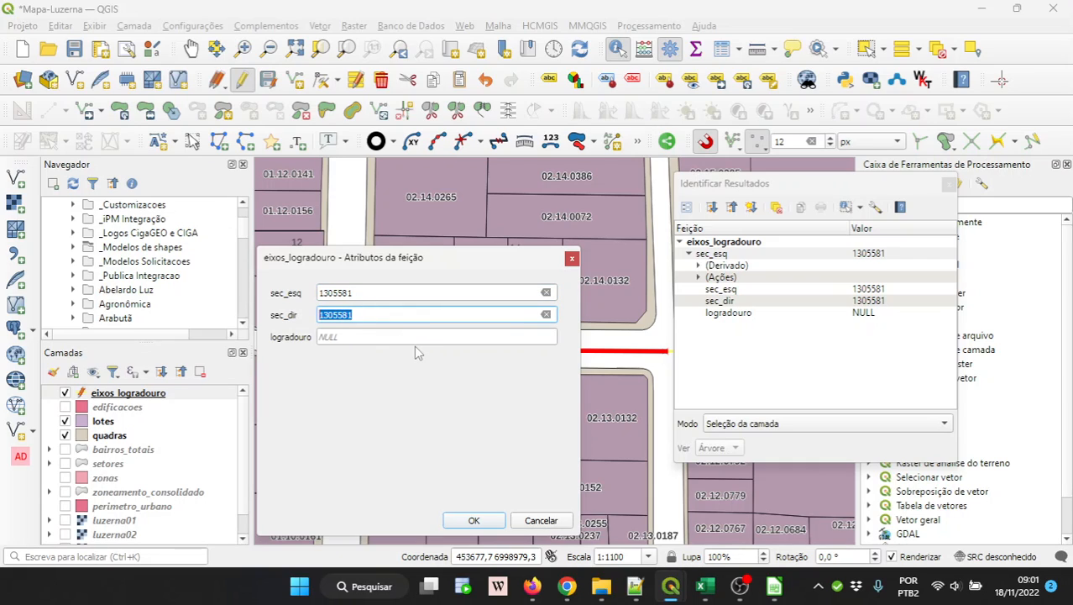
{"action": "type", "text": "1305580"}
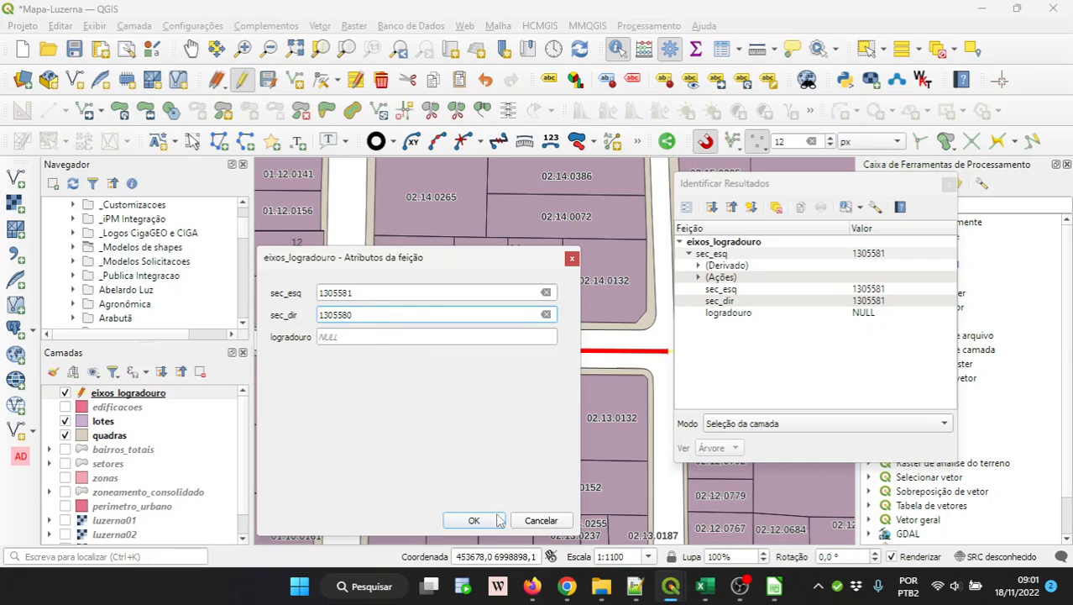
{"action": "left_click_drag", "start_coordinate": [390, 259], "coordinate": [571, 188]}
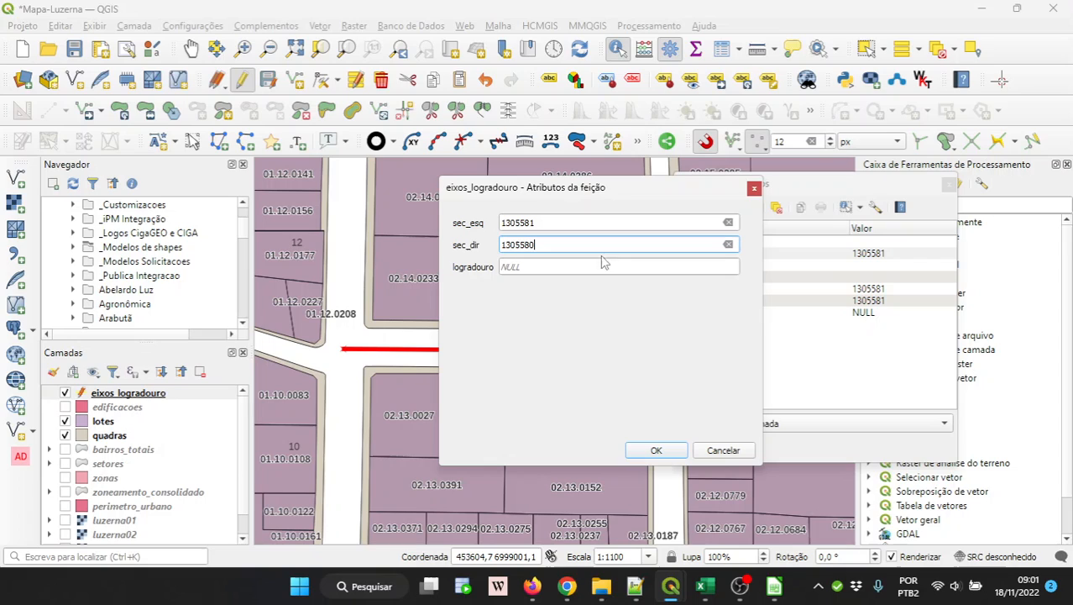
{"action": "left_click", "coordinate": [672, 454]}
{"action": "mouse_move", "coordinate": [778, 597]}
{"action": "left_click", "coordinate": [811, 504]}
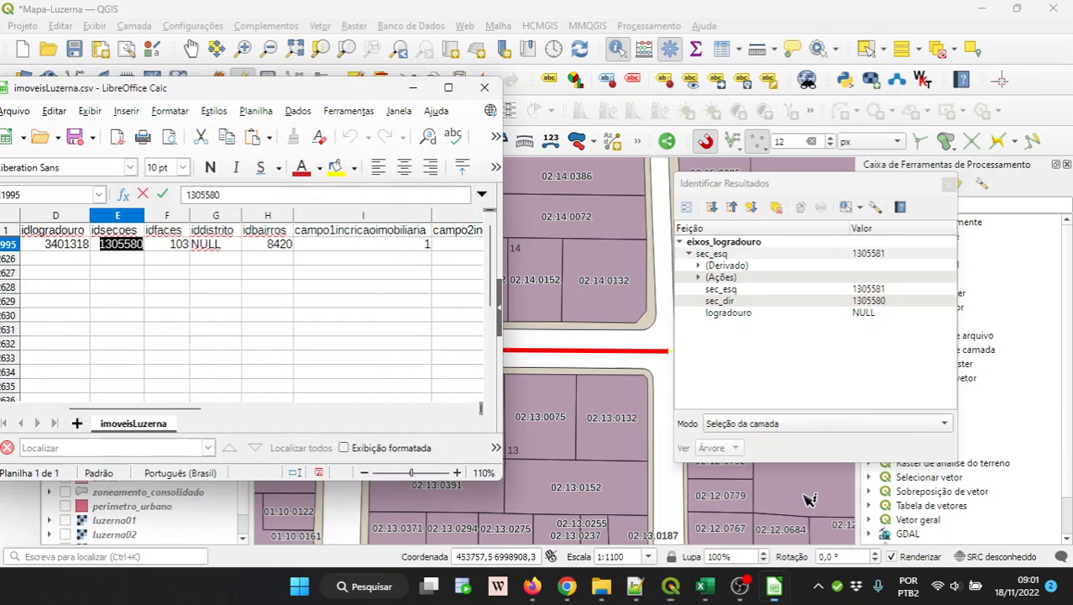
{"action": "left_click_drag", "start_coordinate": [209, 412], "coordinate": [418, 420]}
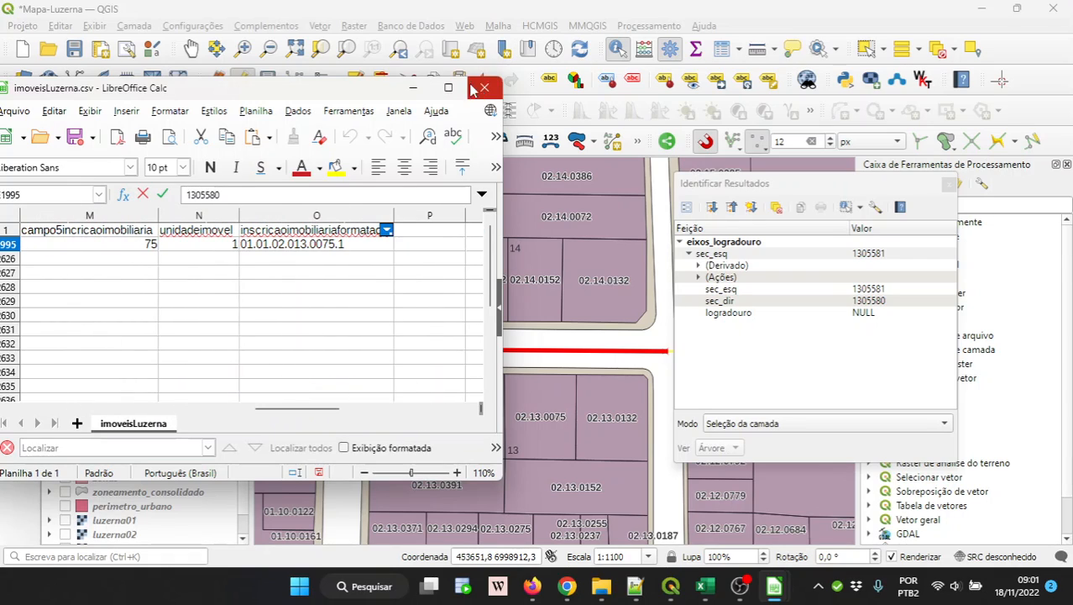
{"action": "left_click", "coordinate": [414, 90]}
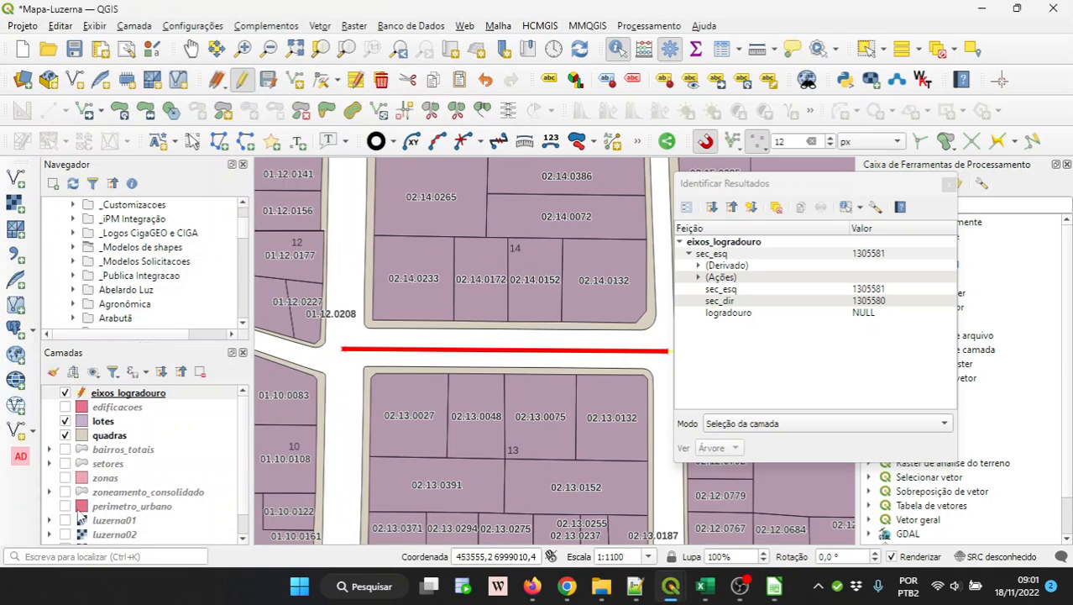
Step: Turn on the OpenStreetMap layer beneath the lots and blocks to show the street names
{"action": "scroll", "coordinate": [153, 509], "scroll_direction": "down", "scroll_amount": 1}
{"action": "left_click", "coordinate": [65, 538]}
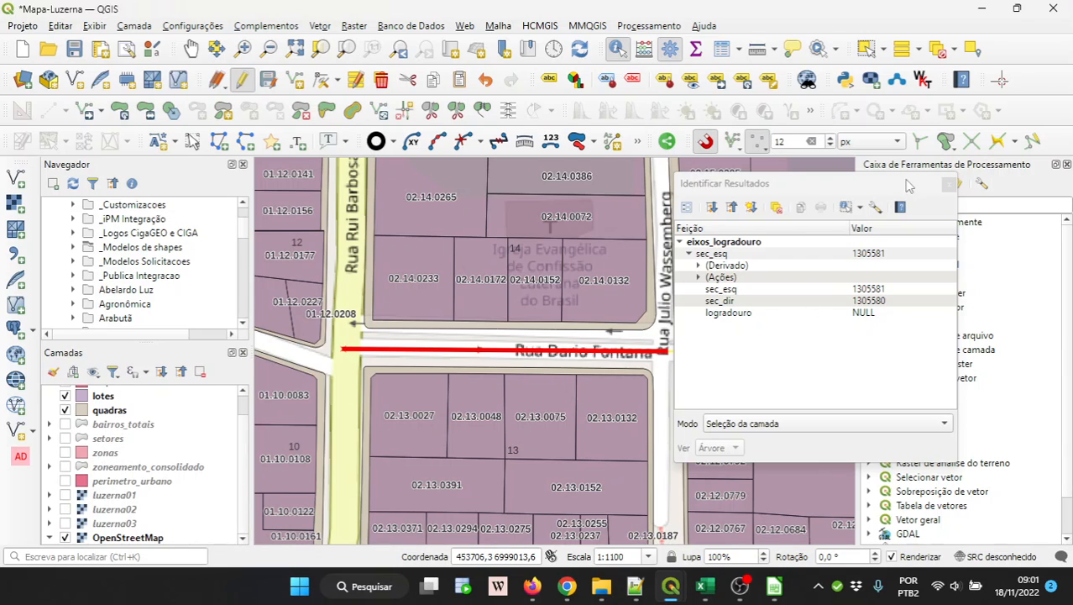
{"action": "left_click", "coordinate": [877, 299]}
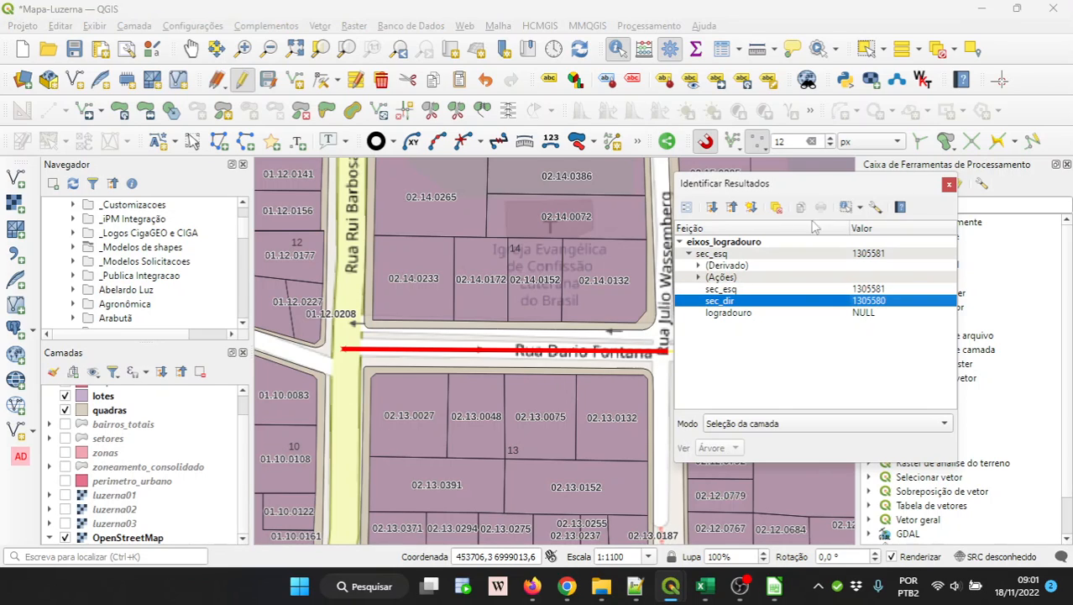
Step: Move the identify results clear of the next street segment, enlarge them, and identify the Rua Dario Fontana centreline between blocks 15 and 12
{"action": "left_click_drag", "start_coordinate": [779, 193], "coordinate": [400, 269]}
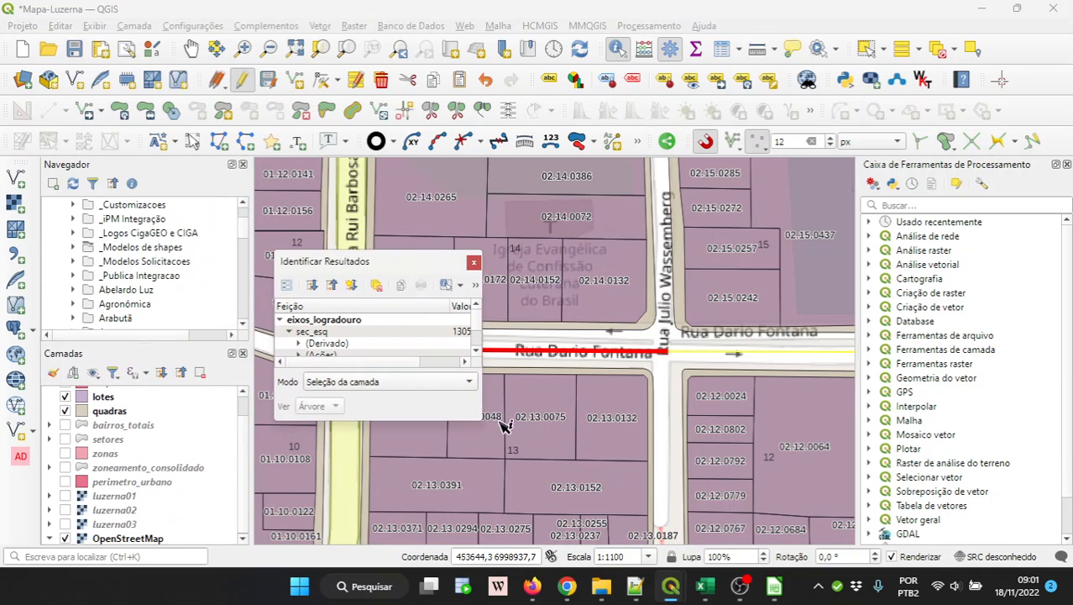
{"action": "left_click_drag", "start_coordinate": [468, 426], "coordinate": [467, 480]}
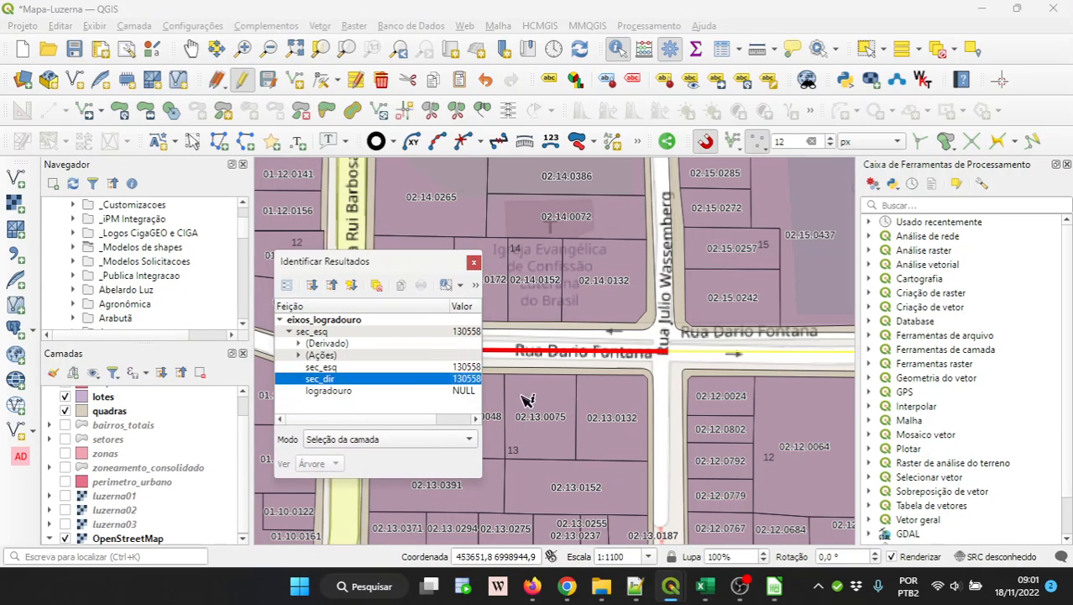
{"action": "left_click", "coordinate": [822, 357]}
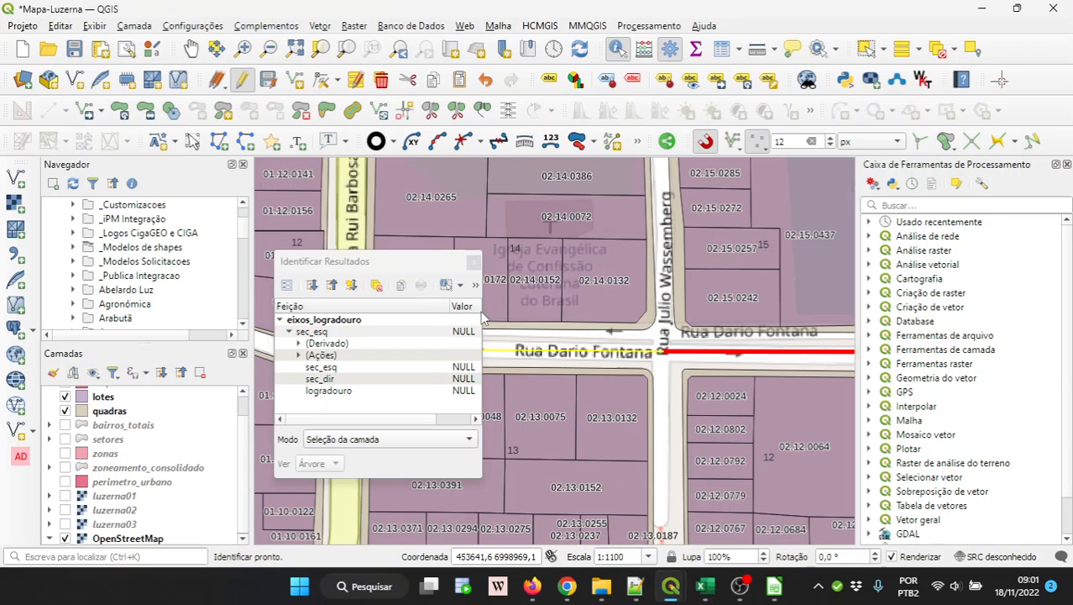
Step: Examine the lots of blocks 15 and 12 facing Rua Dario Fontana to find one to look up
{"action": "left_click", "coordinate": [191, 48]}
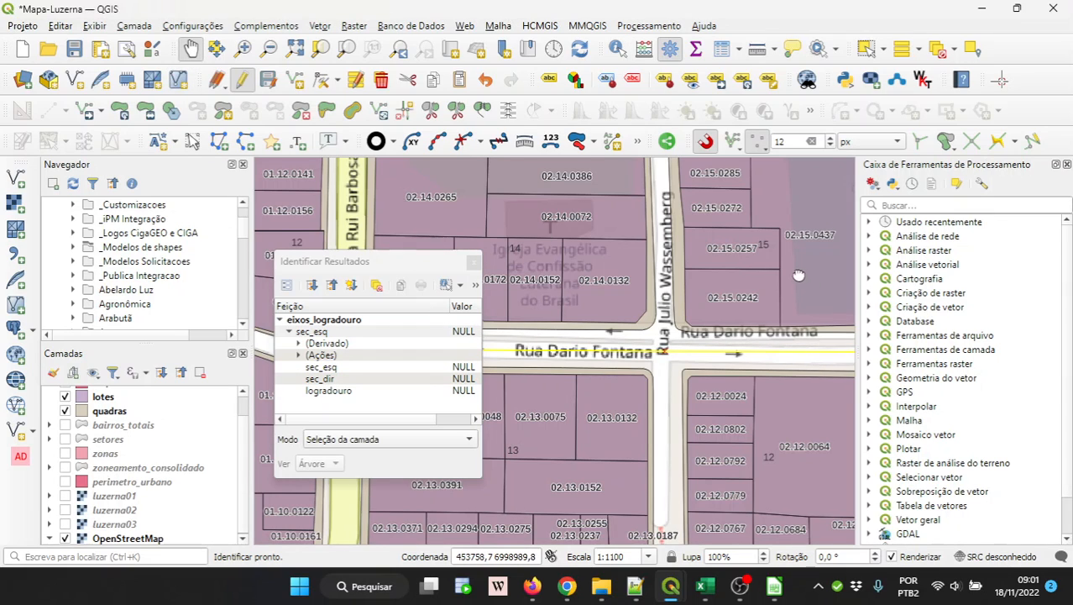
{"action": "left_click_drag", "start_coordinate": [803, 277], "coordinate": [586, 274]}
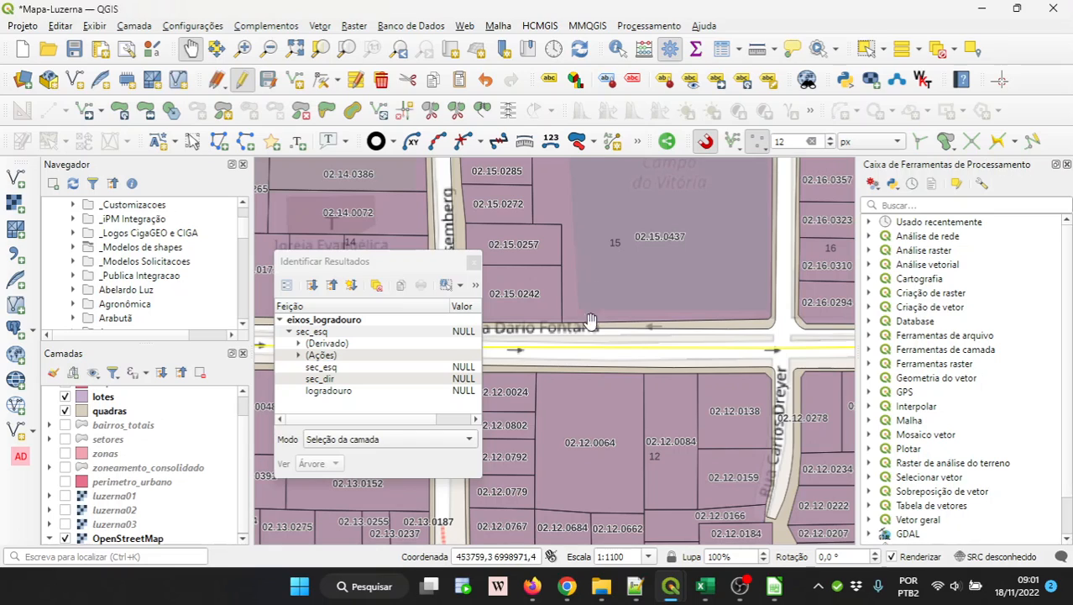
{"action": "left_click_drag", "start_coordinate": [713, 265], "coordinate": [721, 322]}
{"action": "left_click_drag", "start_coordinate": [494, 330], "coordinate": [533, 317]}
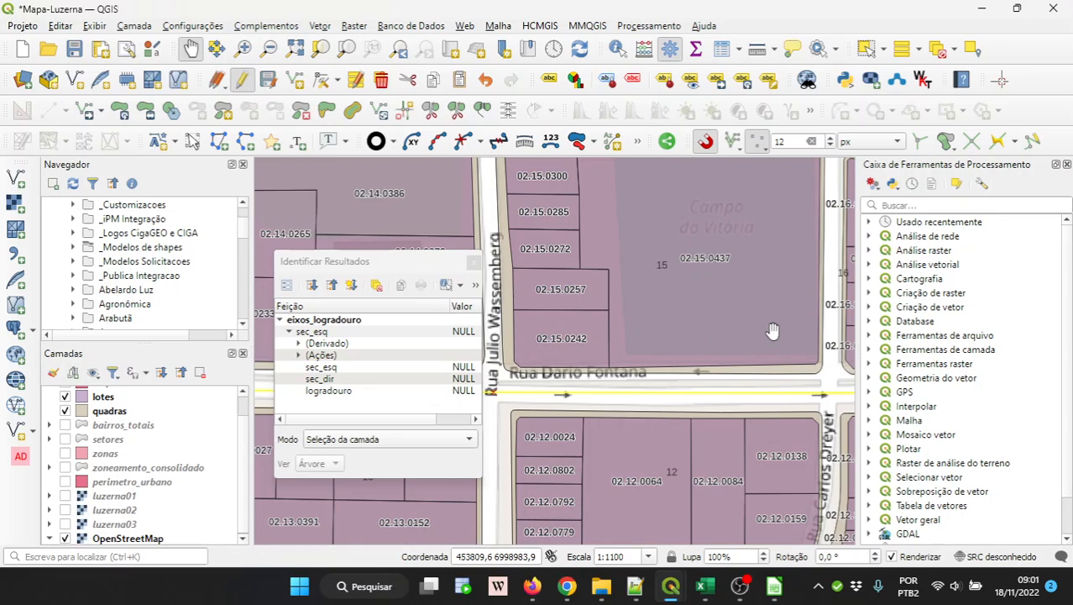
{"action": "left_click_drag", "start_coordinate": [773, 330], "coordinate": [720, 299]}
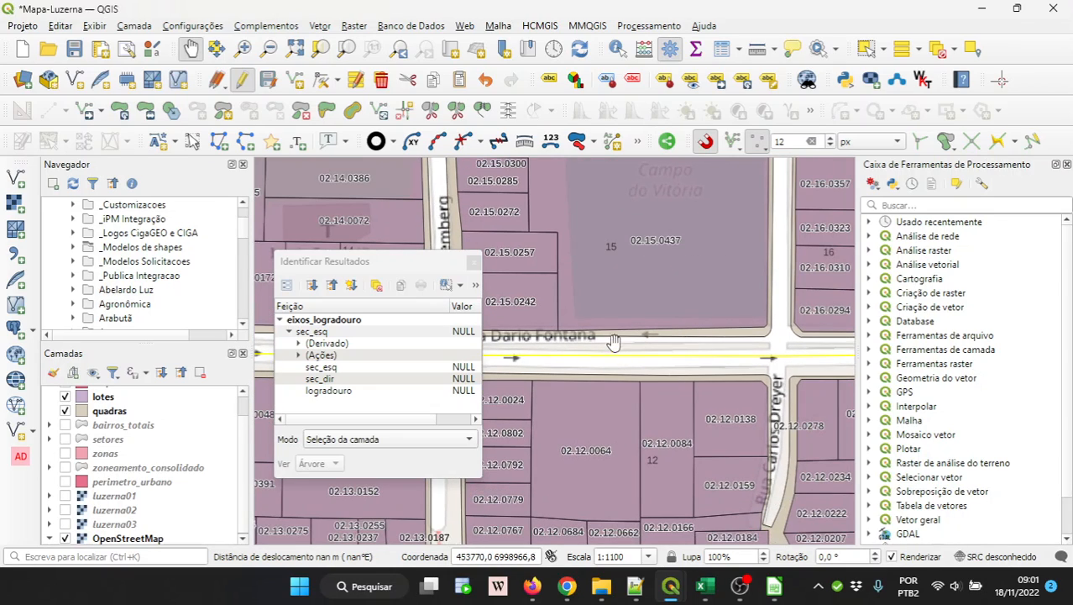
{"action": "scroll", "coordinate": [617, 395], "scroll_direction": "up", "scroll_amount": 1}
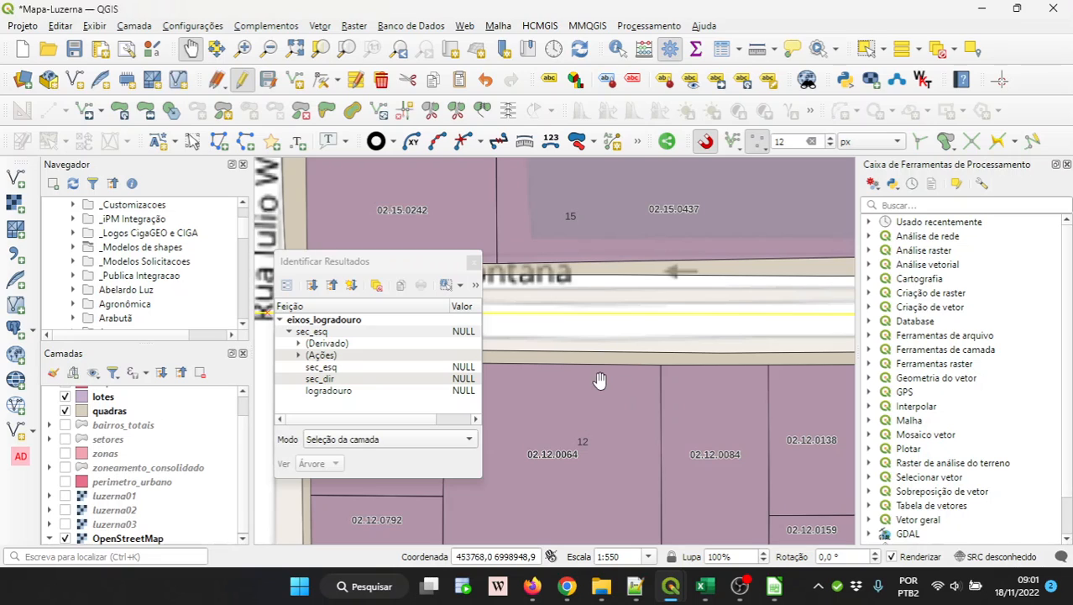
{"action": "scroll", "coordinate": [665, 384], "scroll_direction": "down", "scroll_amount": 1}
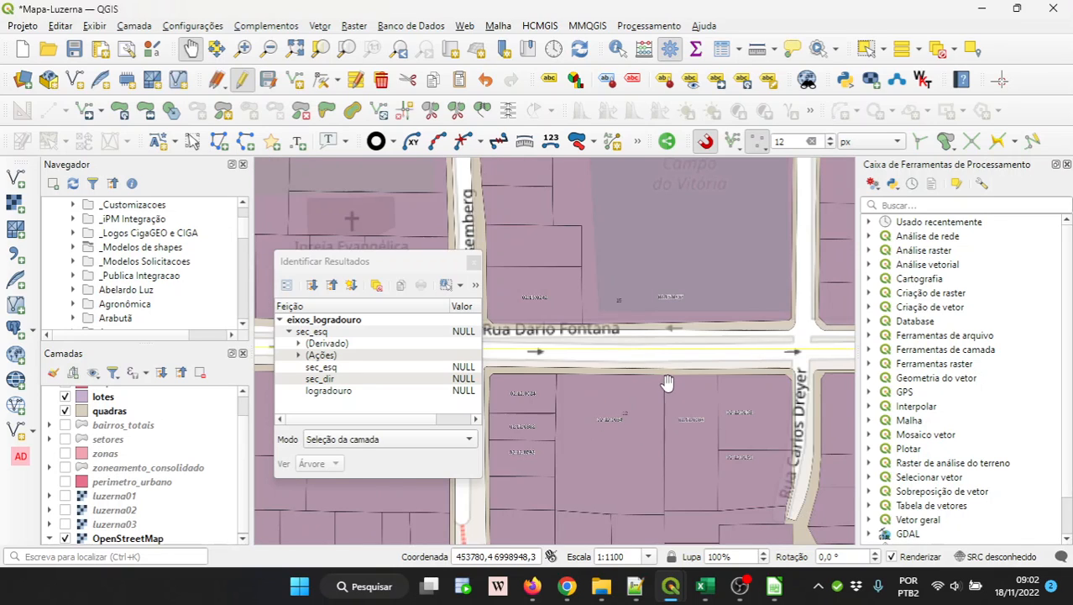
Step: Switch to the Calc property table and filter inscricaoimobiliariaformatada for 12.0064 to list that lot in block 12
{"action": "left_click", "coordinate": [774, 586]}
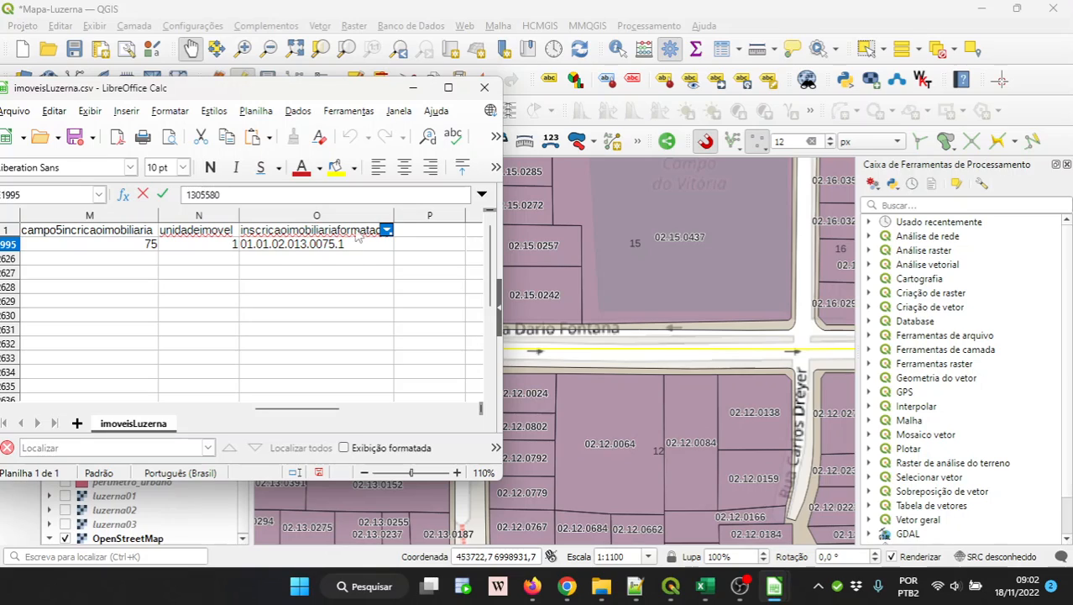
{"action": "left_click", "coordinate": [385, 231]}
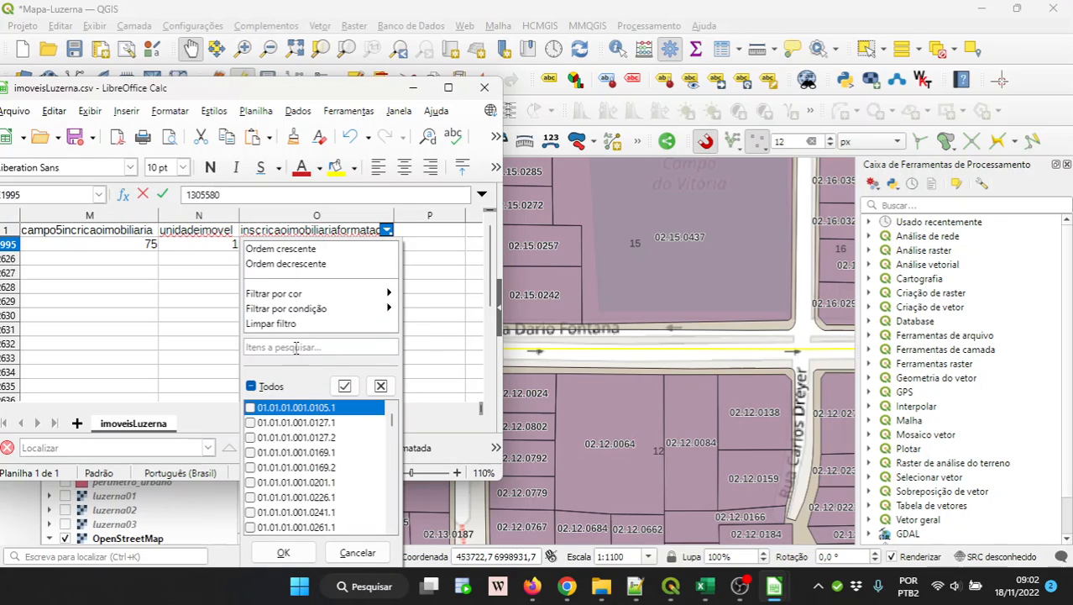
{"action": "type", "text": "12"}
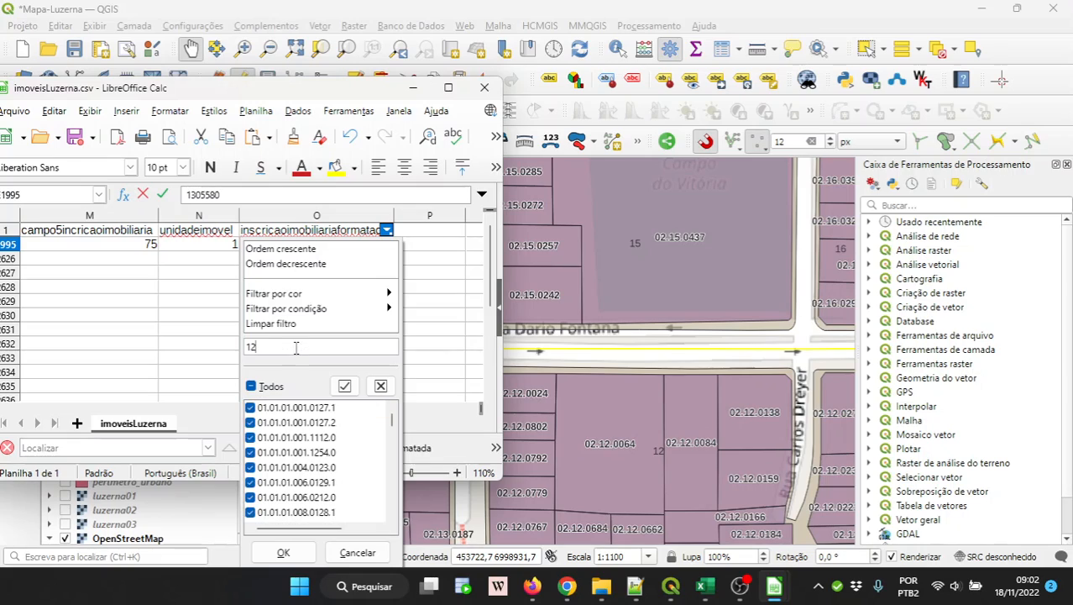
{"action": "type", "text": "."}
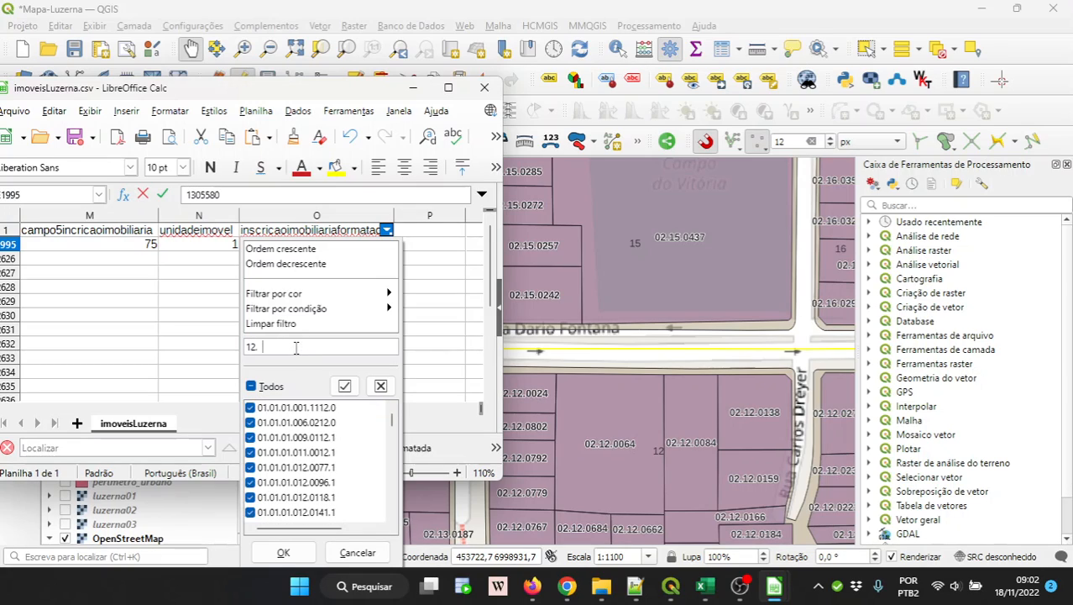
{"action": "type", "text": "006"}
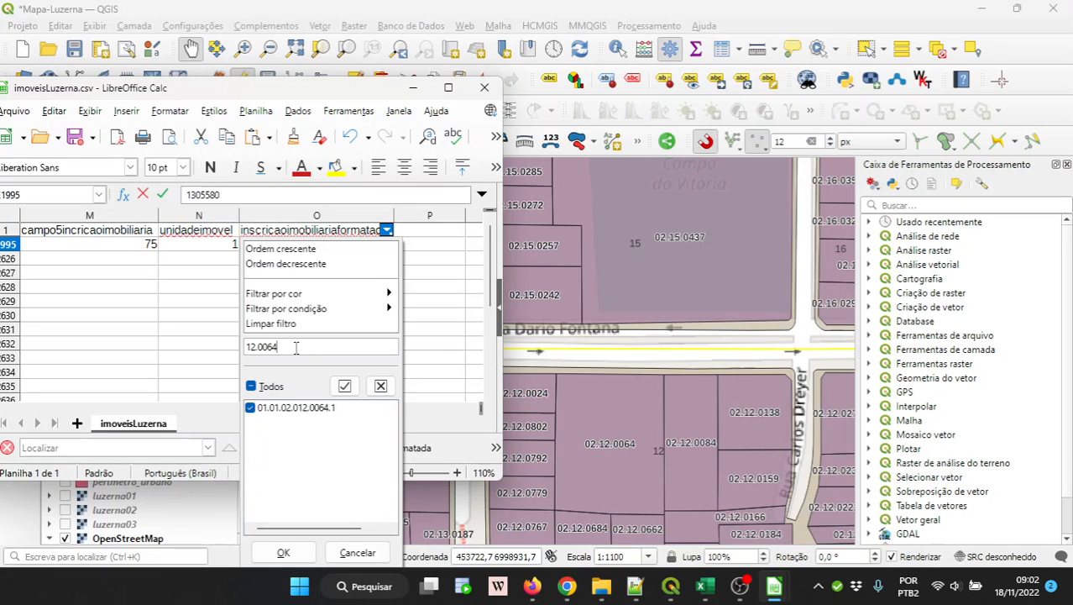
{"action": "type", "text": "4"}
{"action": "left_click", "coordinate": [284, 553]}
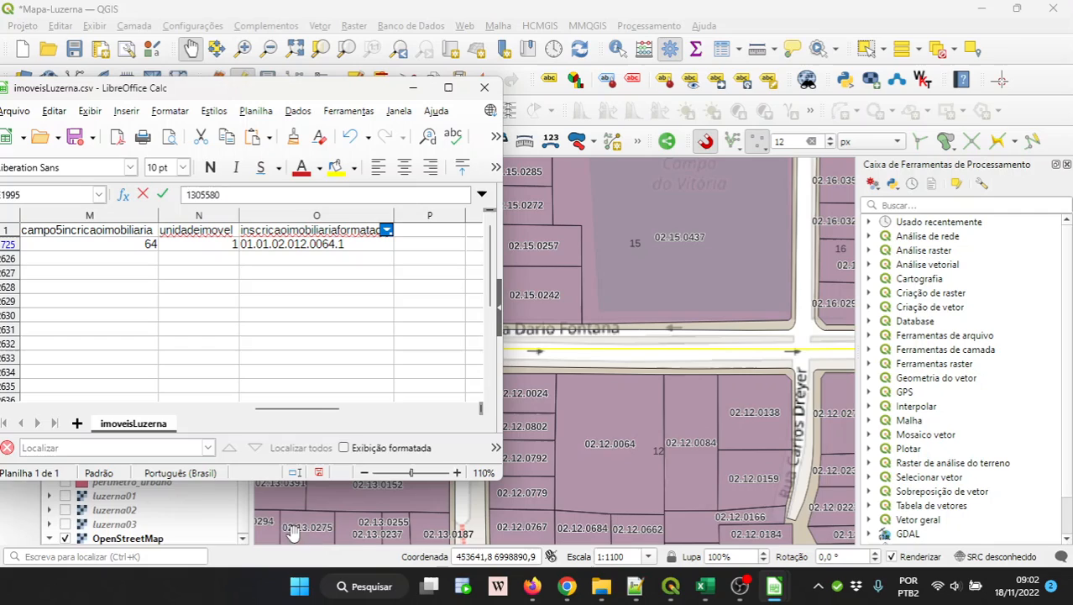
Step: Copy the idsecoes code from the filtered row of lot 12.0064 in the property table
{"action": "left_click", "coordinate": [328, 251]}
{"action": "left_click_drag", "start_coordinate": [317, 409], "coordinate": [100, 411]}
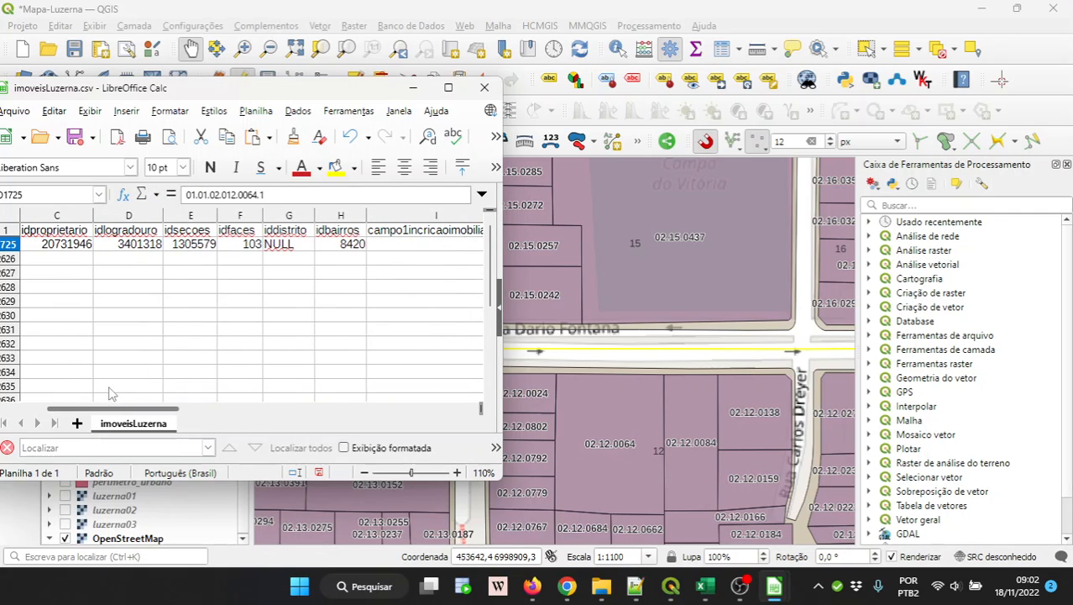
{"action": "left_click", "coordinate": [188, 245]}
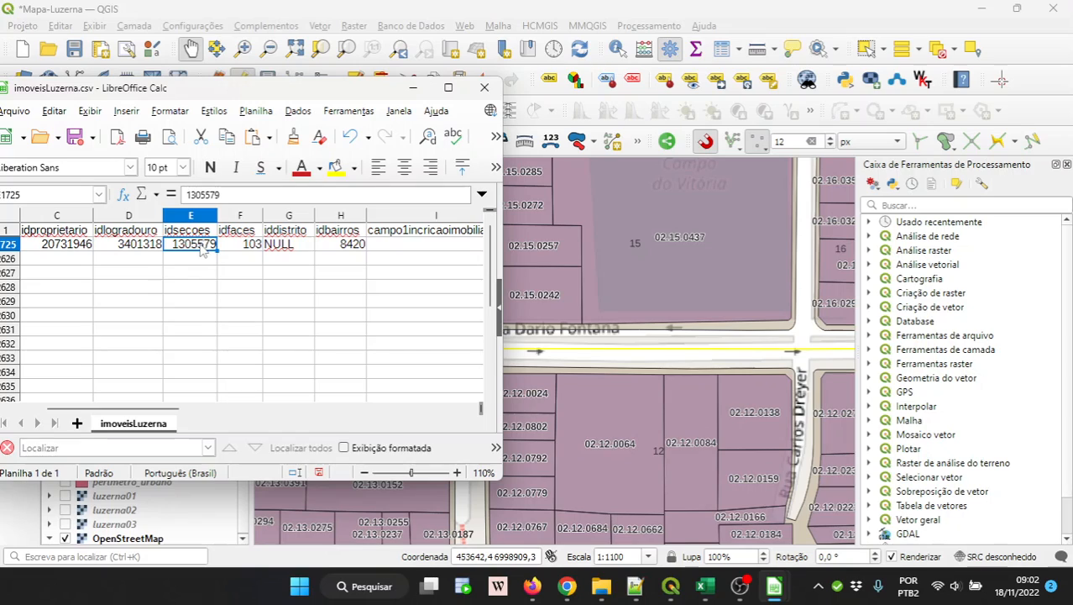
{"action": "double_click", "coordinate": [210, 244]}
{"action": "key", "text": "ctrl+c"}
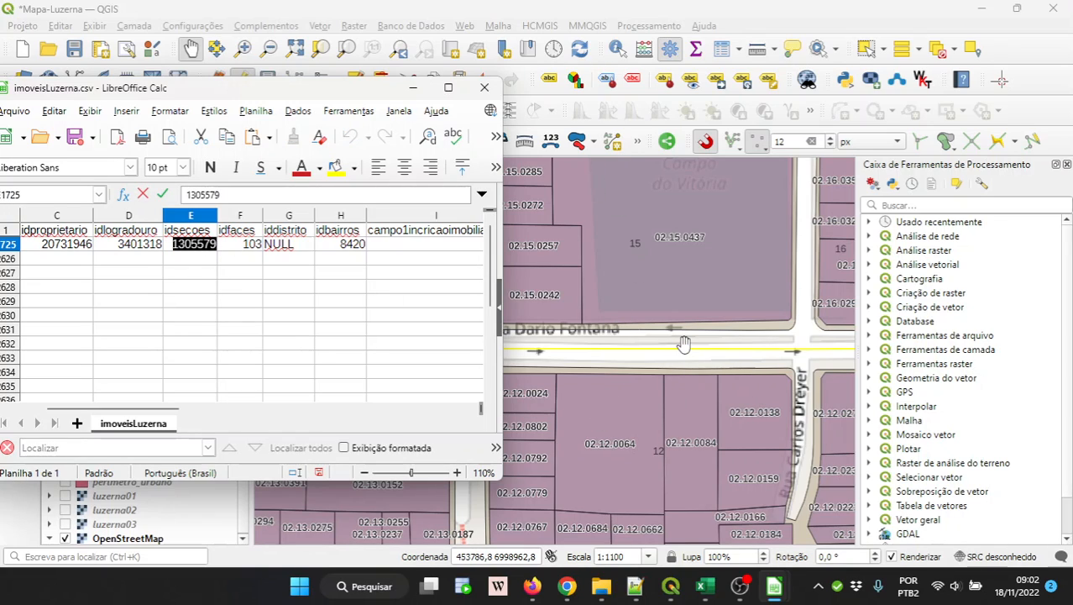
Step: Switch to QGIS and set both sec_dir and sec_esq of the Rua Dario Fontana centreline between blocks 15 and 12 to 1305579
{"action": "left_click", "coordinate": [617, 49]}
{"action": "left_click", "coordinate": [701, 344]}
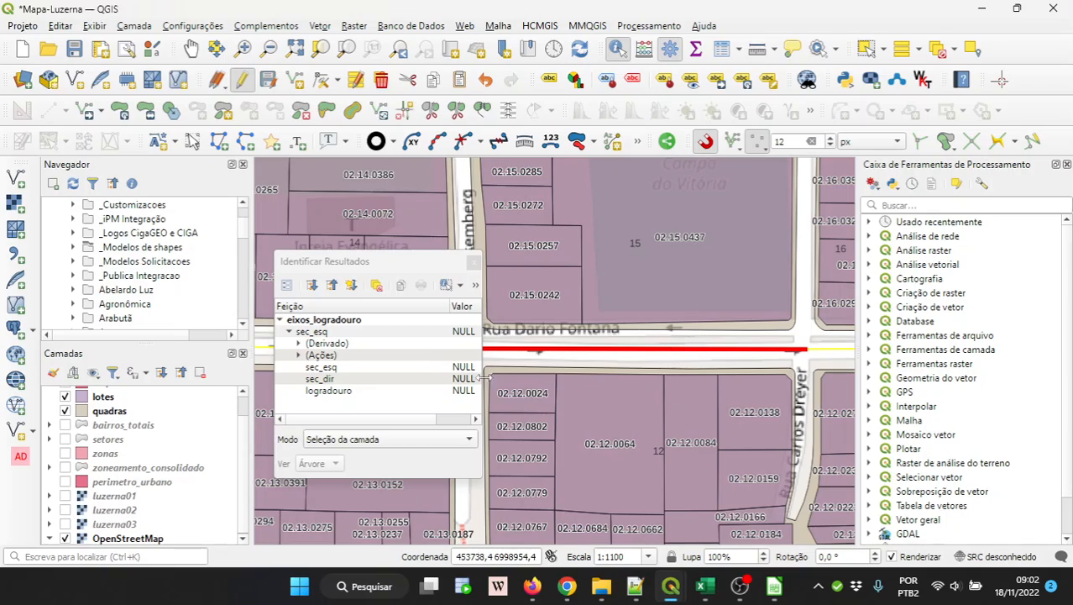
{"action": "left_click", "coordinate": [287, 285]}
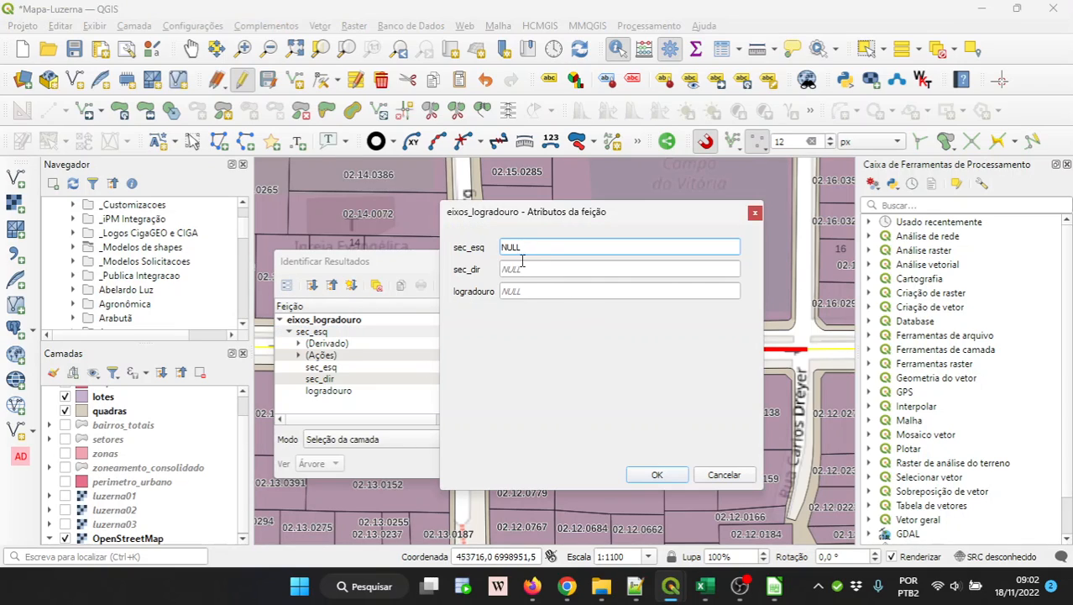
{"action": "left_click", "coordinate": [554, 268]}
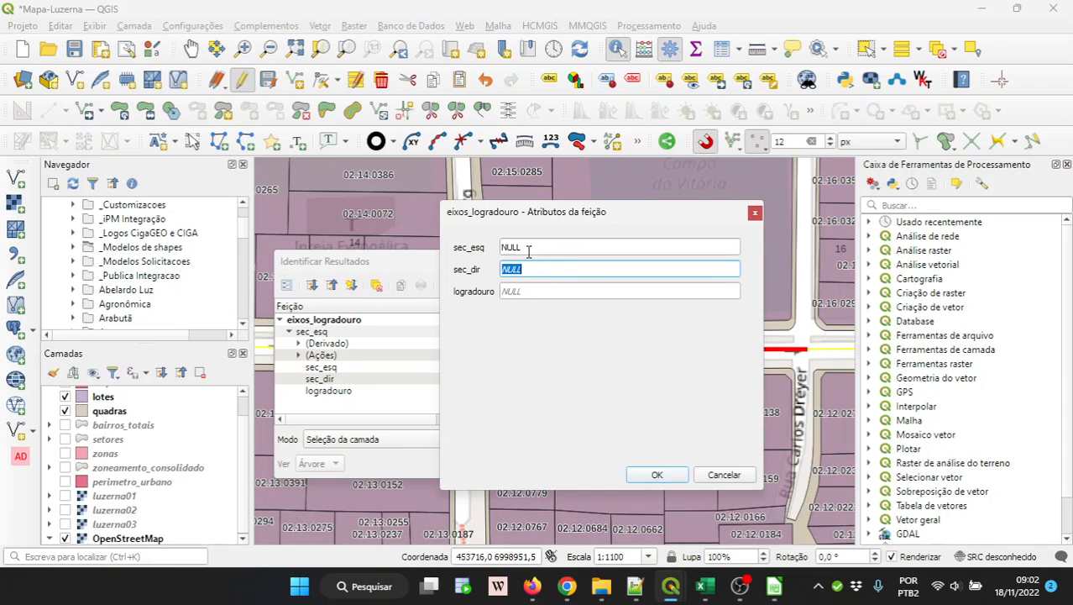
{"action": "key", "text": "ctrl+v"}
{"action": "left_click", "coordinate": [534, 247]}
{"action": "key", "text": "ctrl+v"}
{"action": "left_click", "coordinate": [657, 476]}
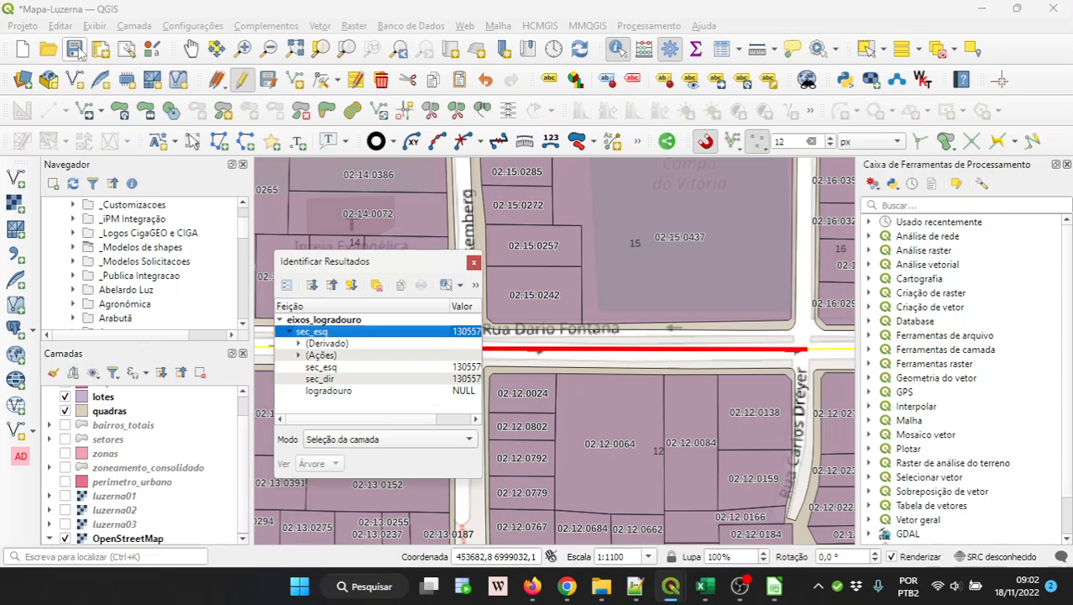
Step: Examine the next Rua Dario Fontana segment and the lots of blocks 16 and 12 facing it, between Rua Carlos Dreyer and Rua São Roque
{"action": "left_click", "coordinate": [192, 49]}
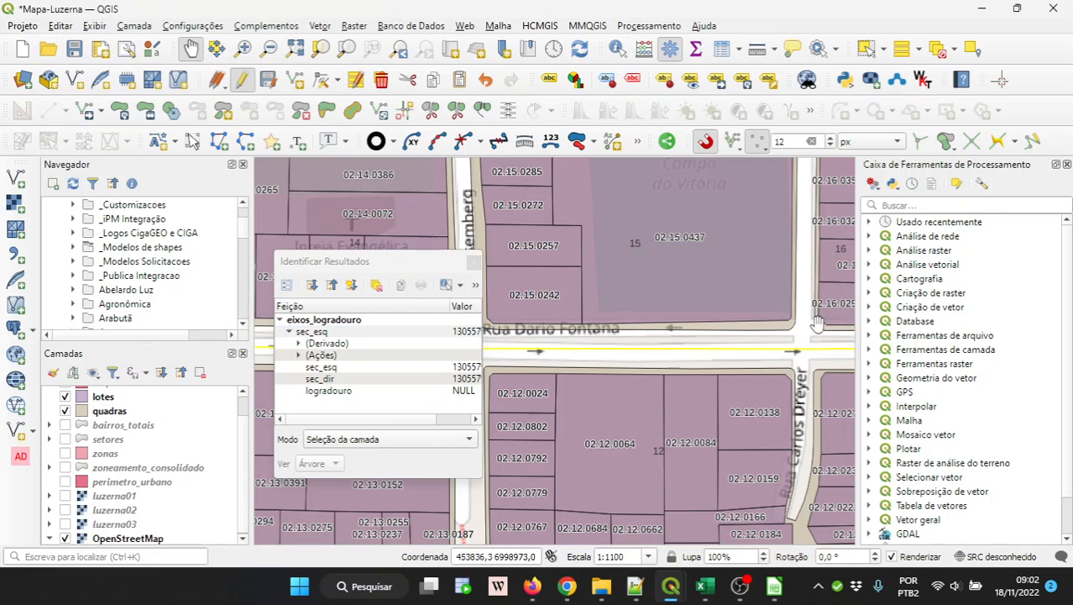
{"action": "left_click_drag", "start_coordinate": [743, 348], "coordinate": [514, 367]}
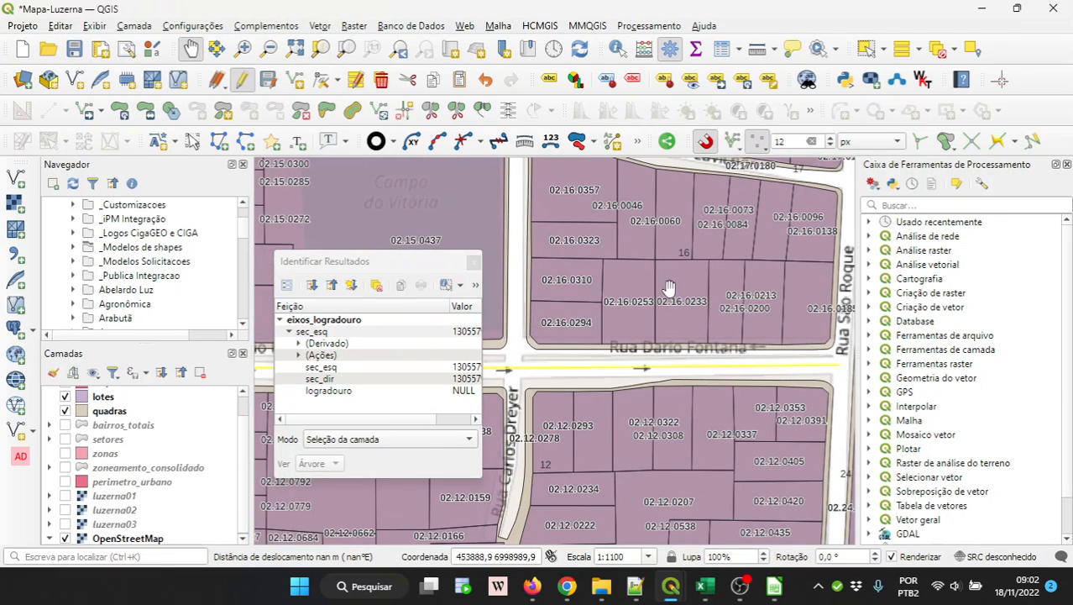
{"action": "left_click_drag", "start_coordinate": [620, 383], "coordinate": [837, 369]}
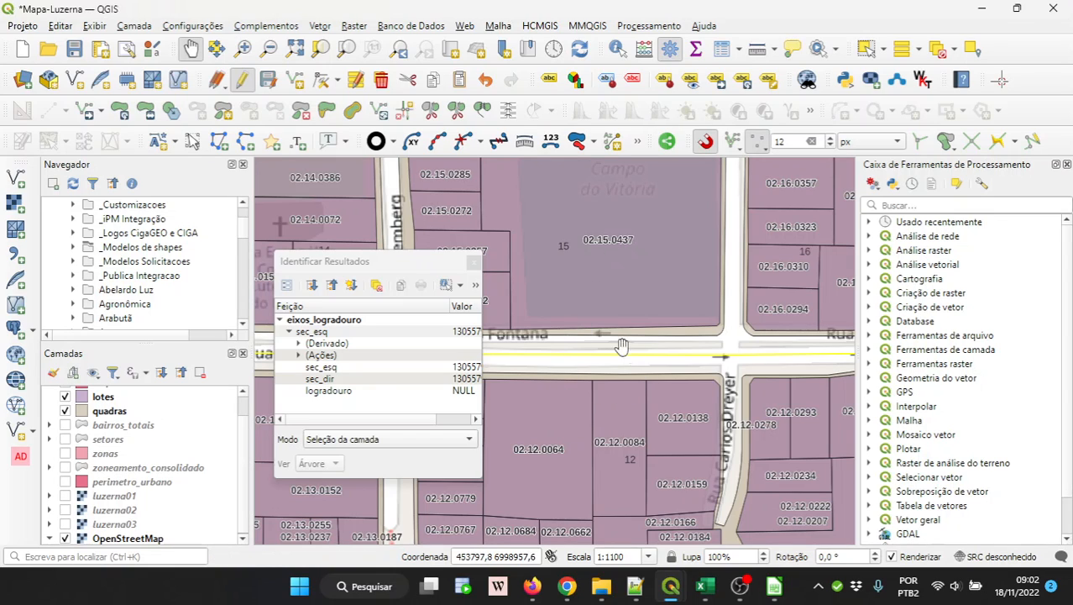
{"action": "left_click_drag", "start_coordinate": [669, 378], "coordinate": [456, 396]}
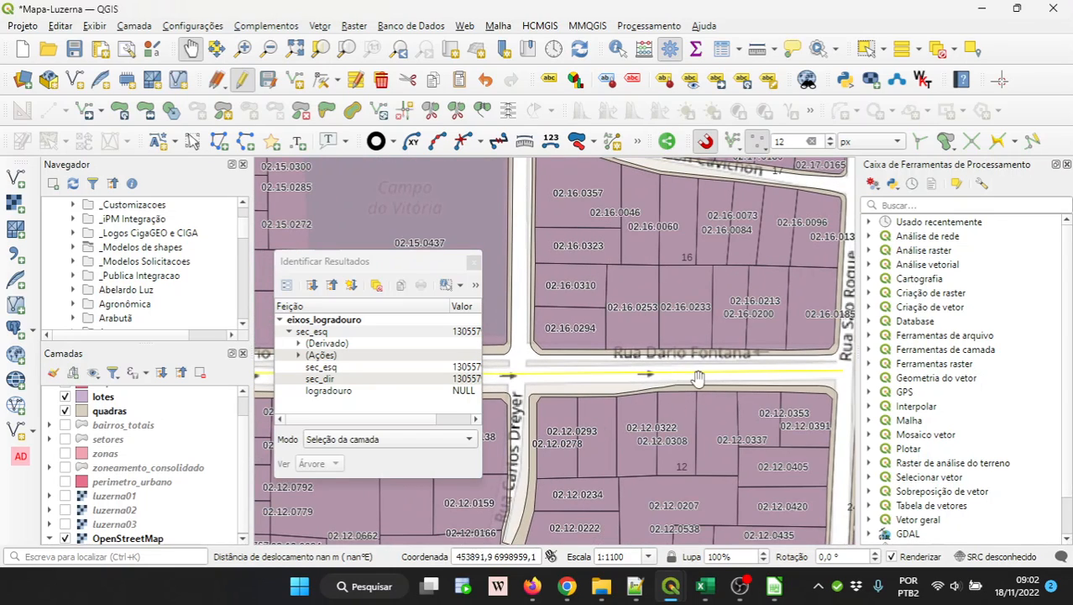
{"action": "left_click_drag", "start_coordinate": [702, 338], "coordinate": [665, 337]}
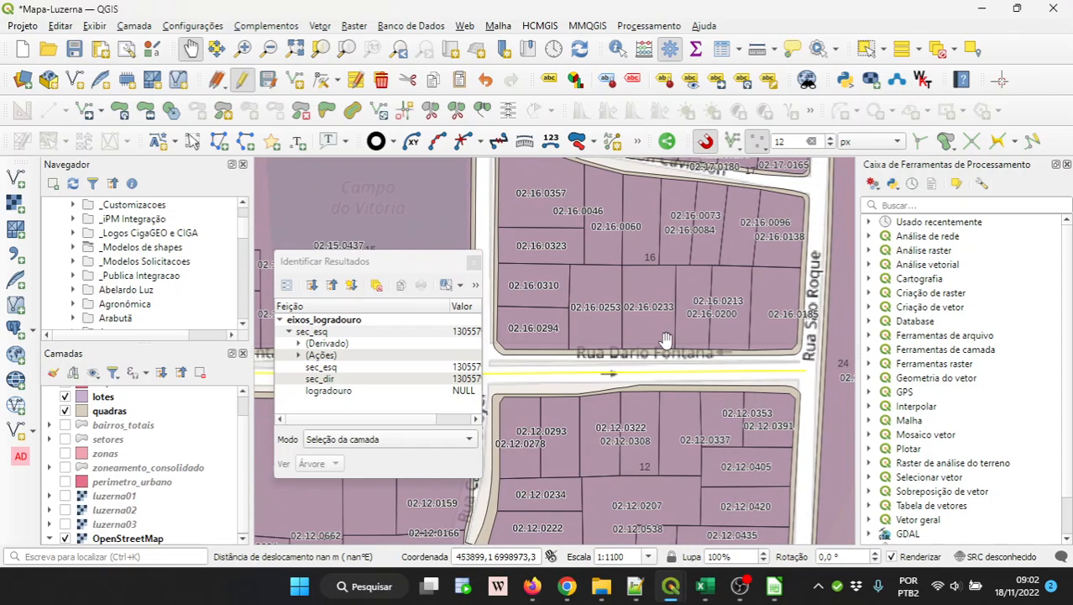